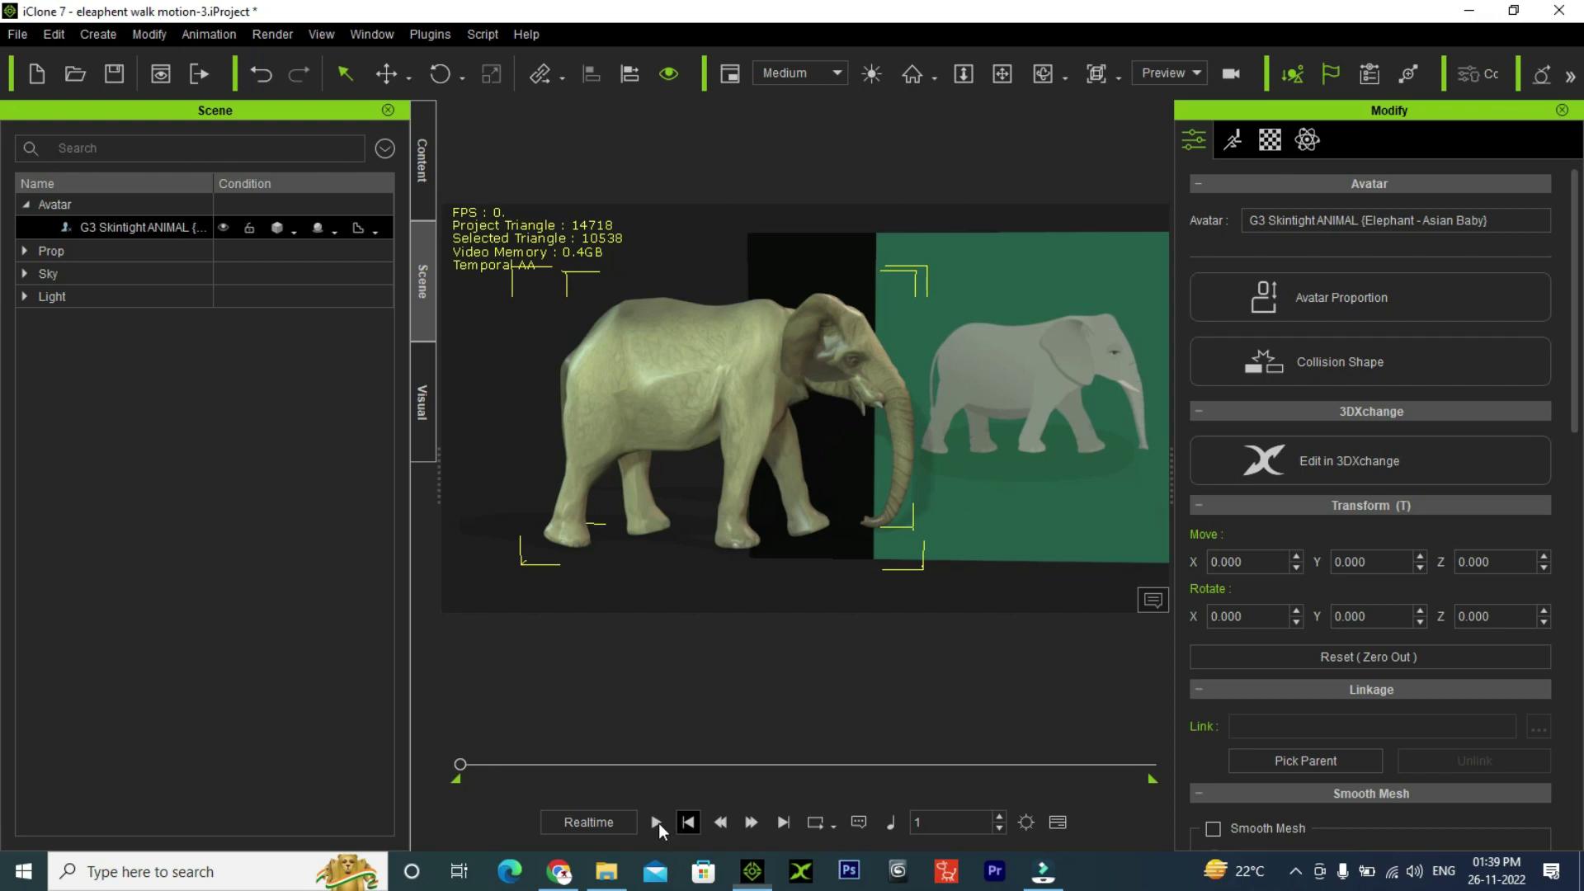
- Show the animation timeline at frame 1 and bring up the elephant's Motion settings
{"action": "key", "text": "F3"}
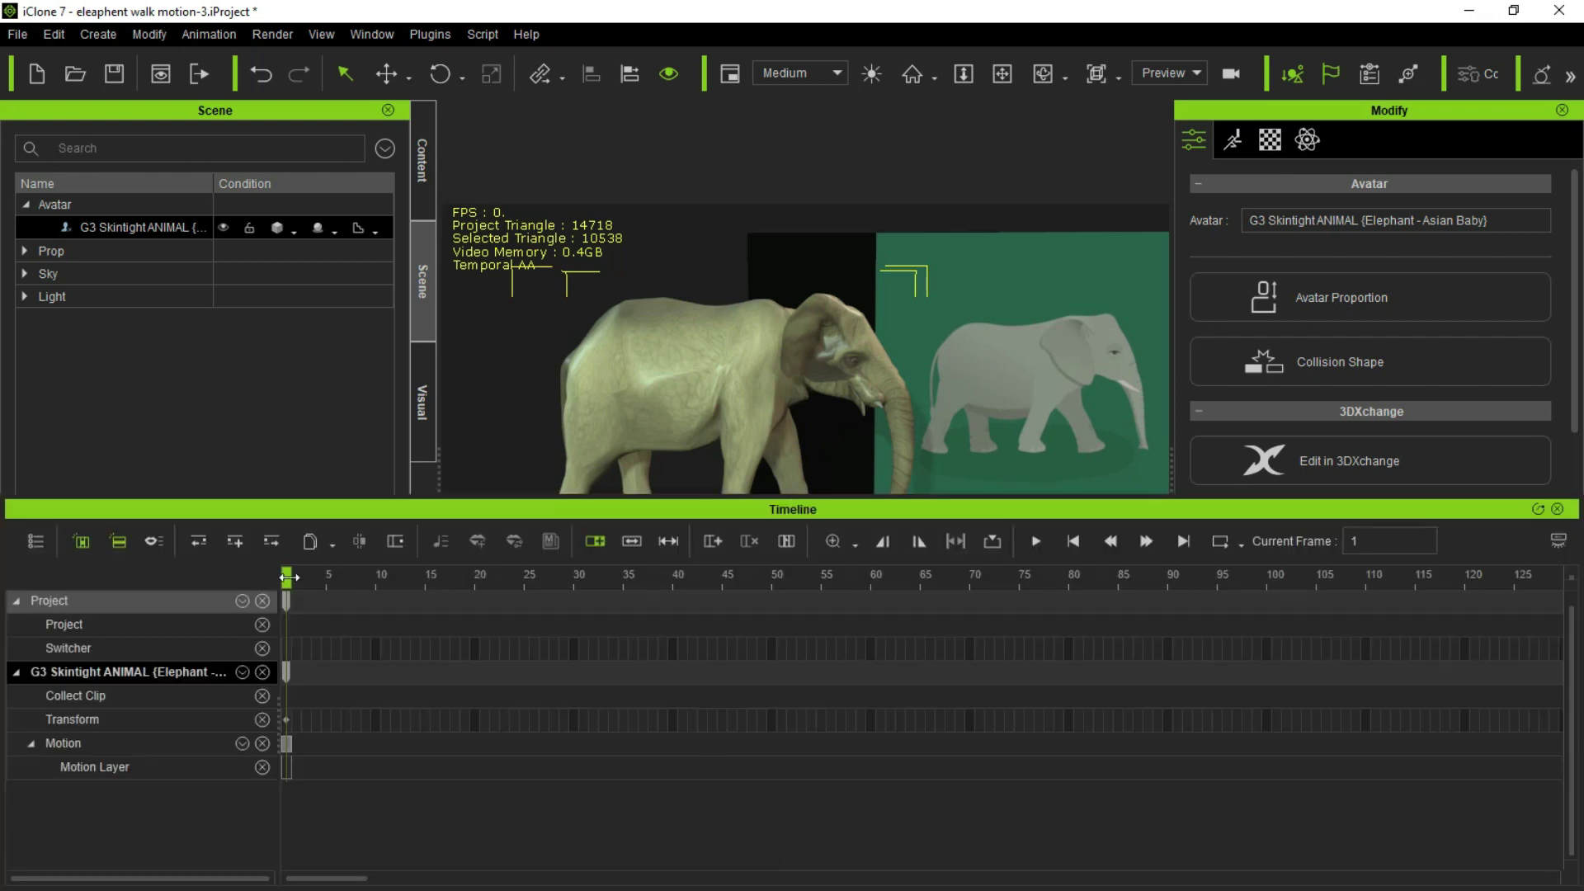
{"action": "left_click", "coordinate": [1029, 575]}
{"action": "left_click", "coordinate": [1073, 540]}
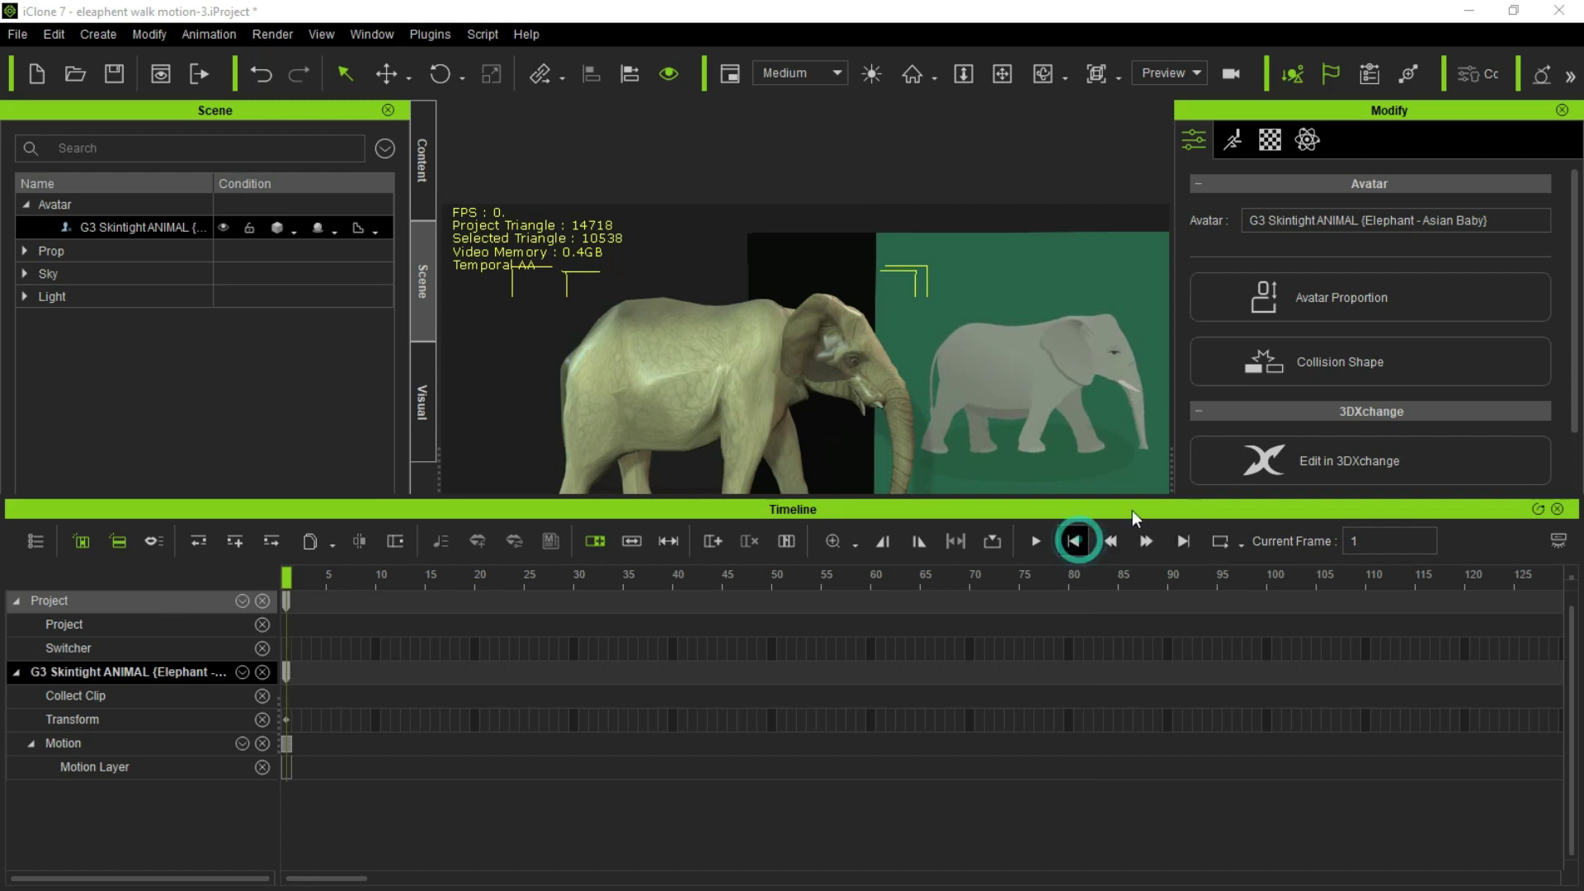
{"action": "left_click_drag", "start_coordinate": [1132, 510], "coordinate": [1150, 591]}
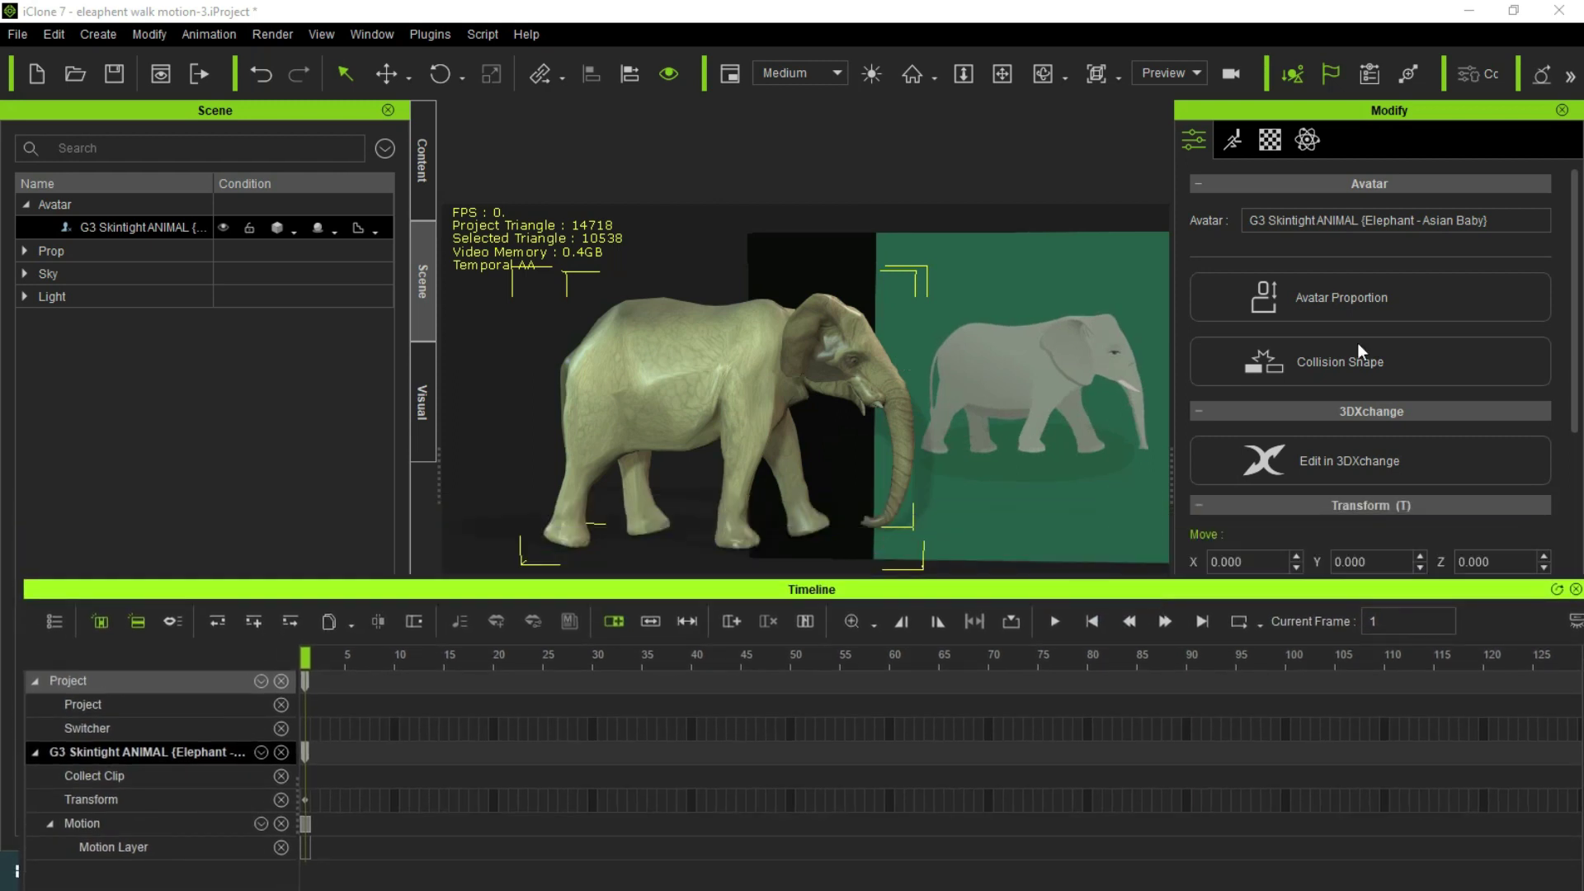
{"action": "left_click", "coordinate": [1231, 146]}
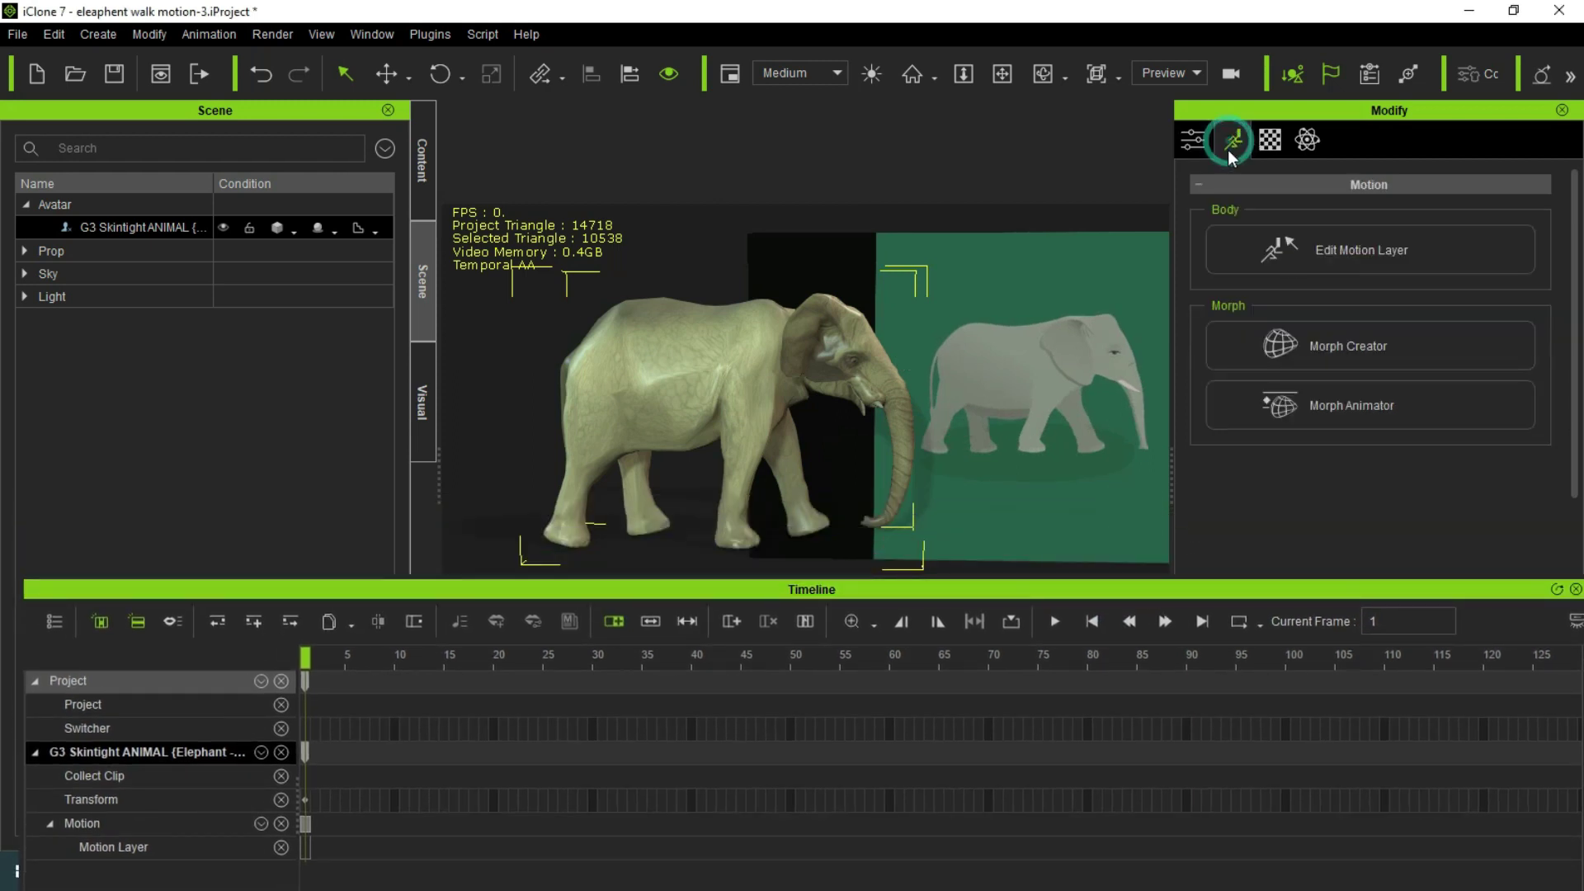
- Dock Edit Motion Layer at the right, preview the walk, then return to frame 1 with a larger timeline
{"action": "left_click", "coordinate": [1356, 243]}
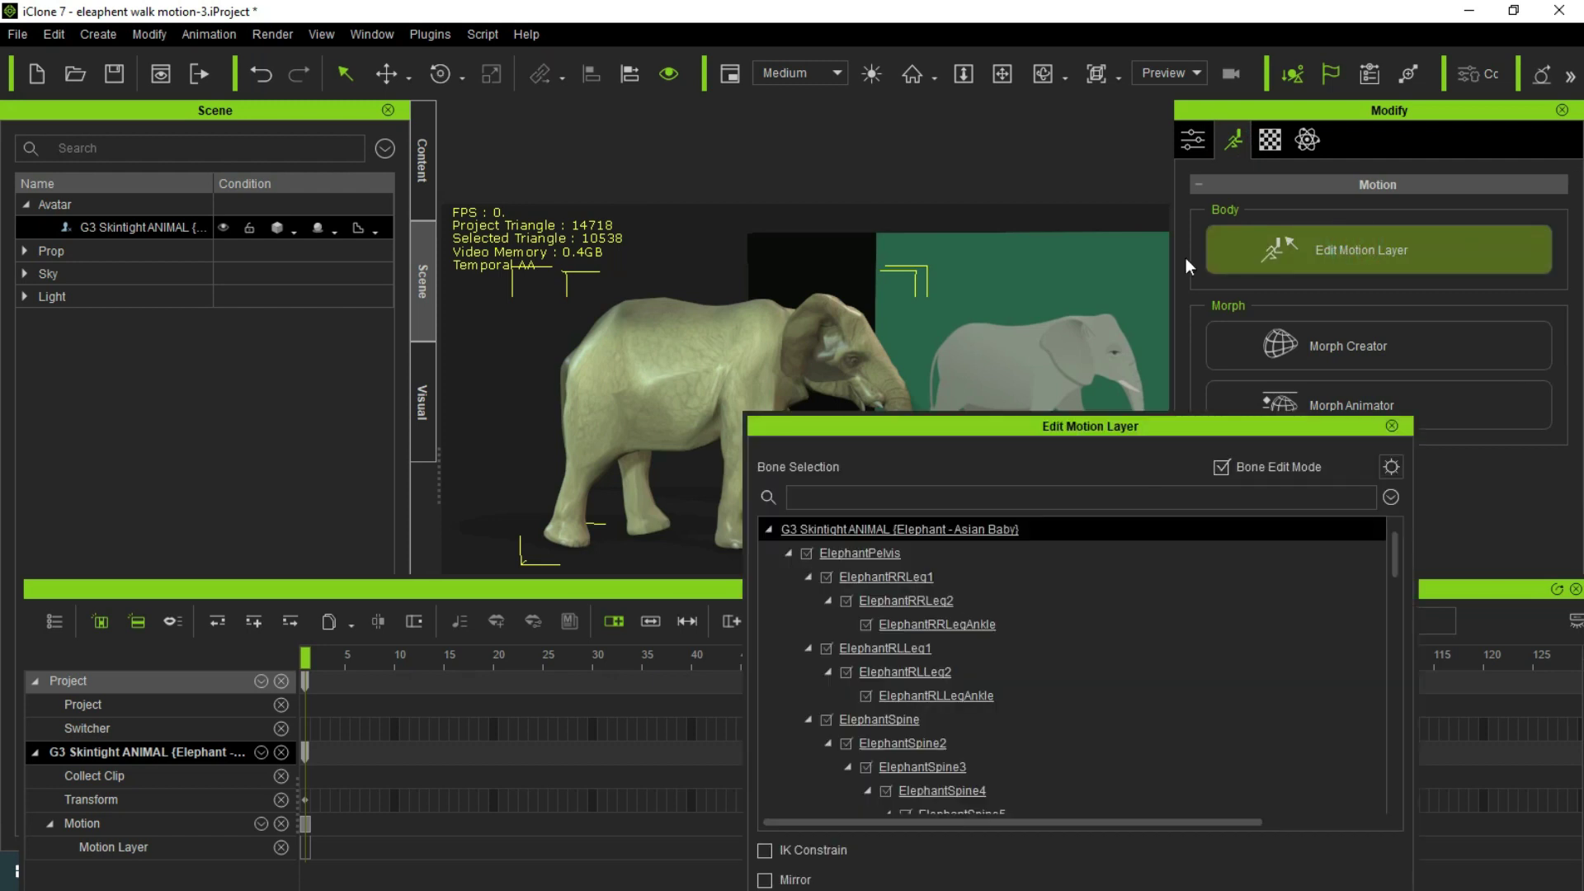
{"action": "mouse_move", "coordinate": [1183, 417]}
{"action": "left_mouse_down"}
{"action": "mouse_move", "coordinate": [1284, 384]}
{"action": "mouse_move", "coordinate": [1259, 392]}
{"action": "mouse_move", "coordinate": [1256, 419]}
{"action": "left_mouse_up"}
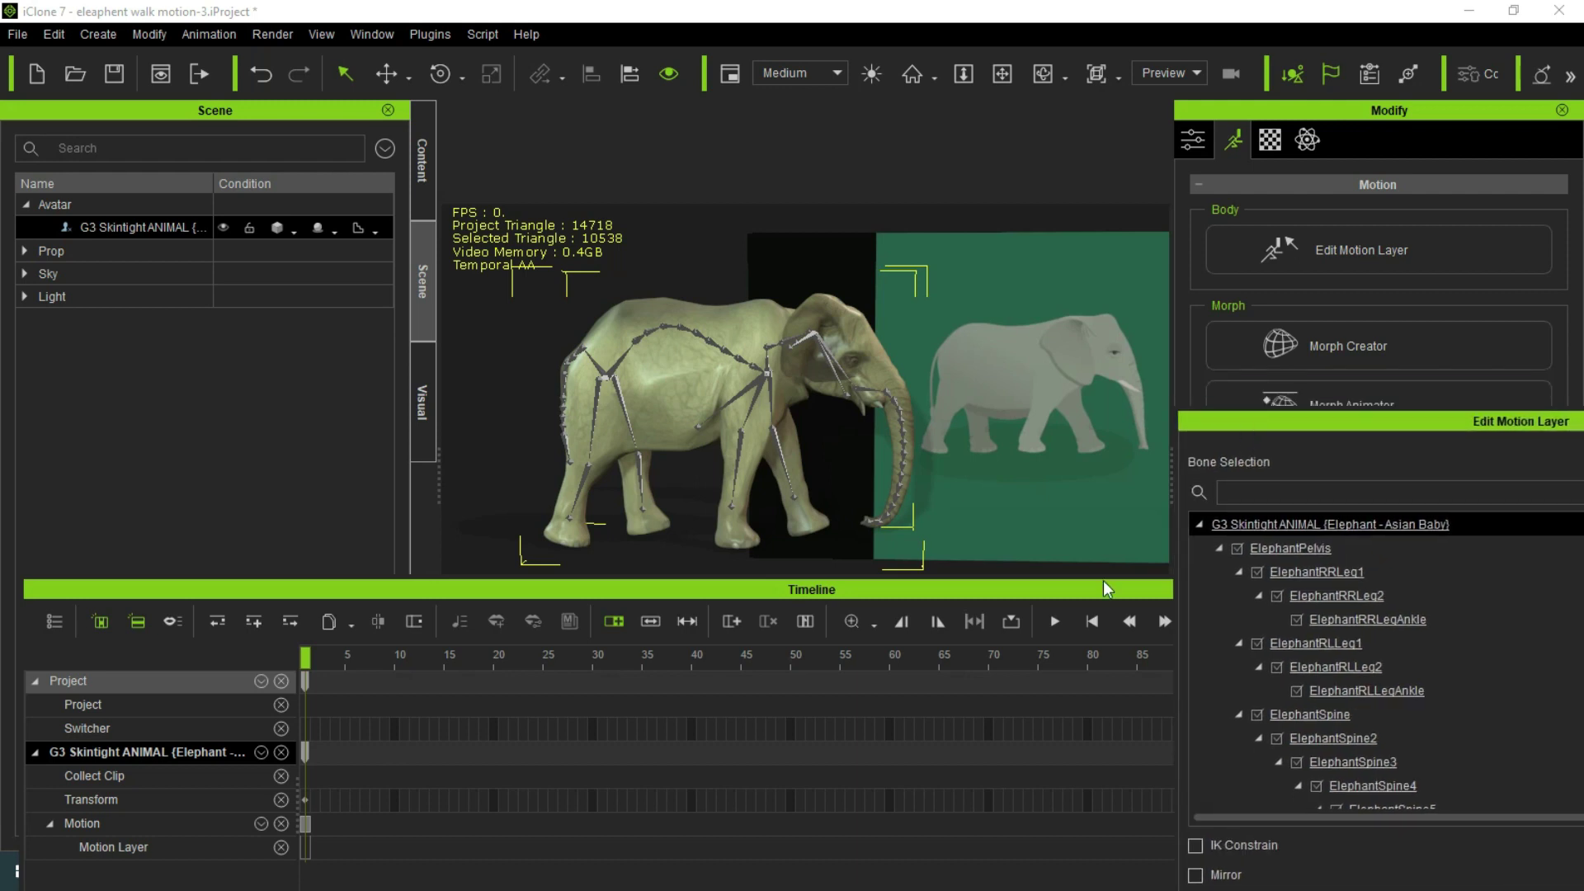
{"action": "left_click", "coordinate": [304, 660]}
{"action": "key", "text": "space"}
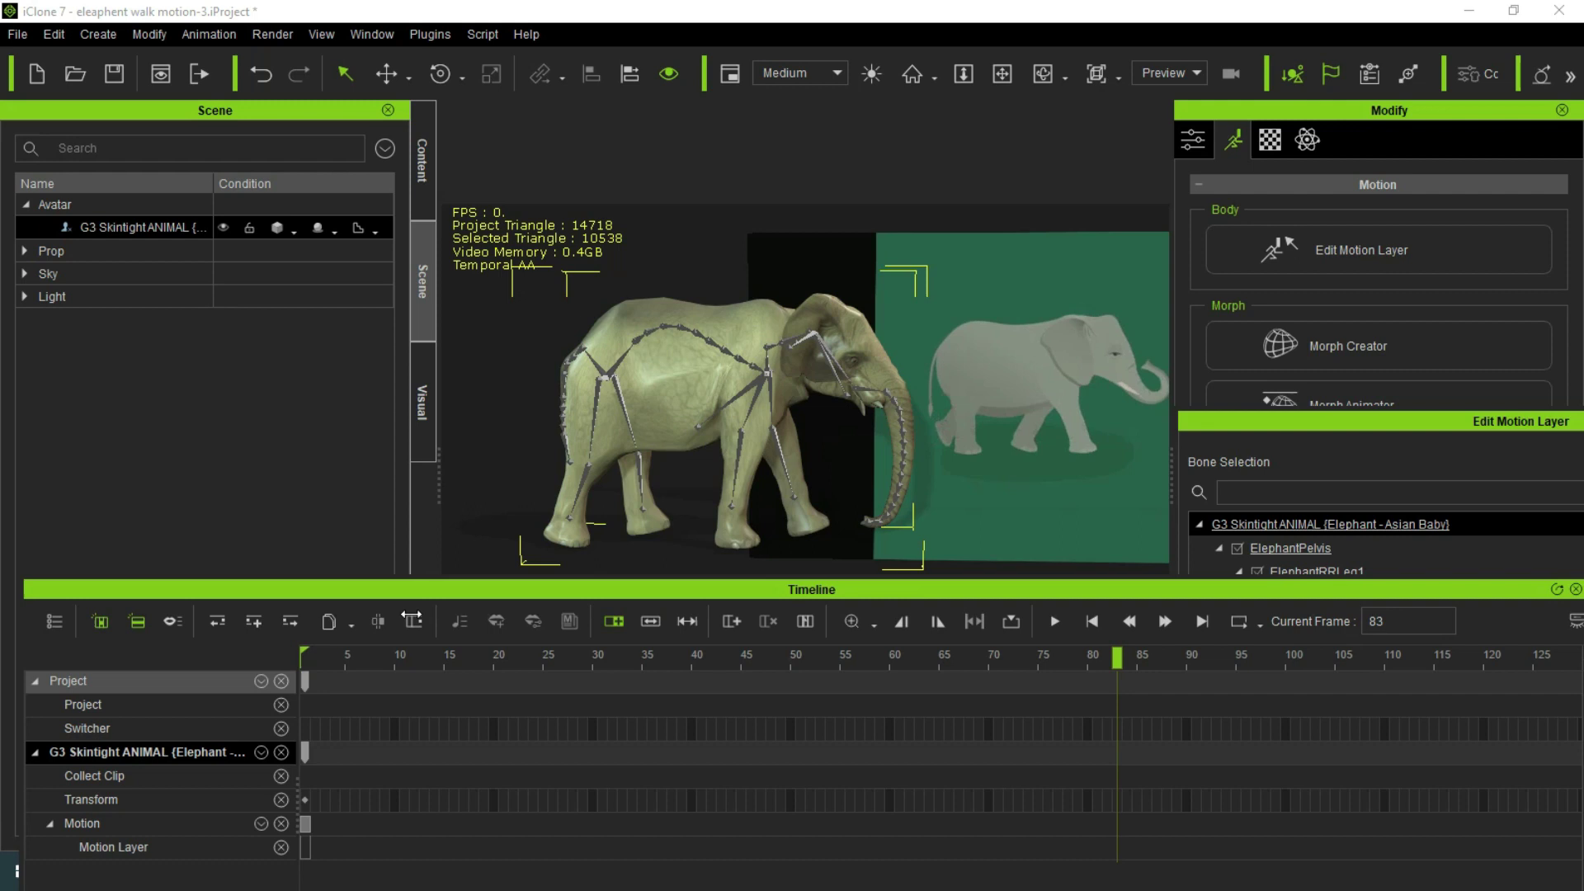
{"action": "left_click", "coordinate": [1088, 623]}
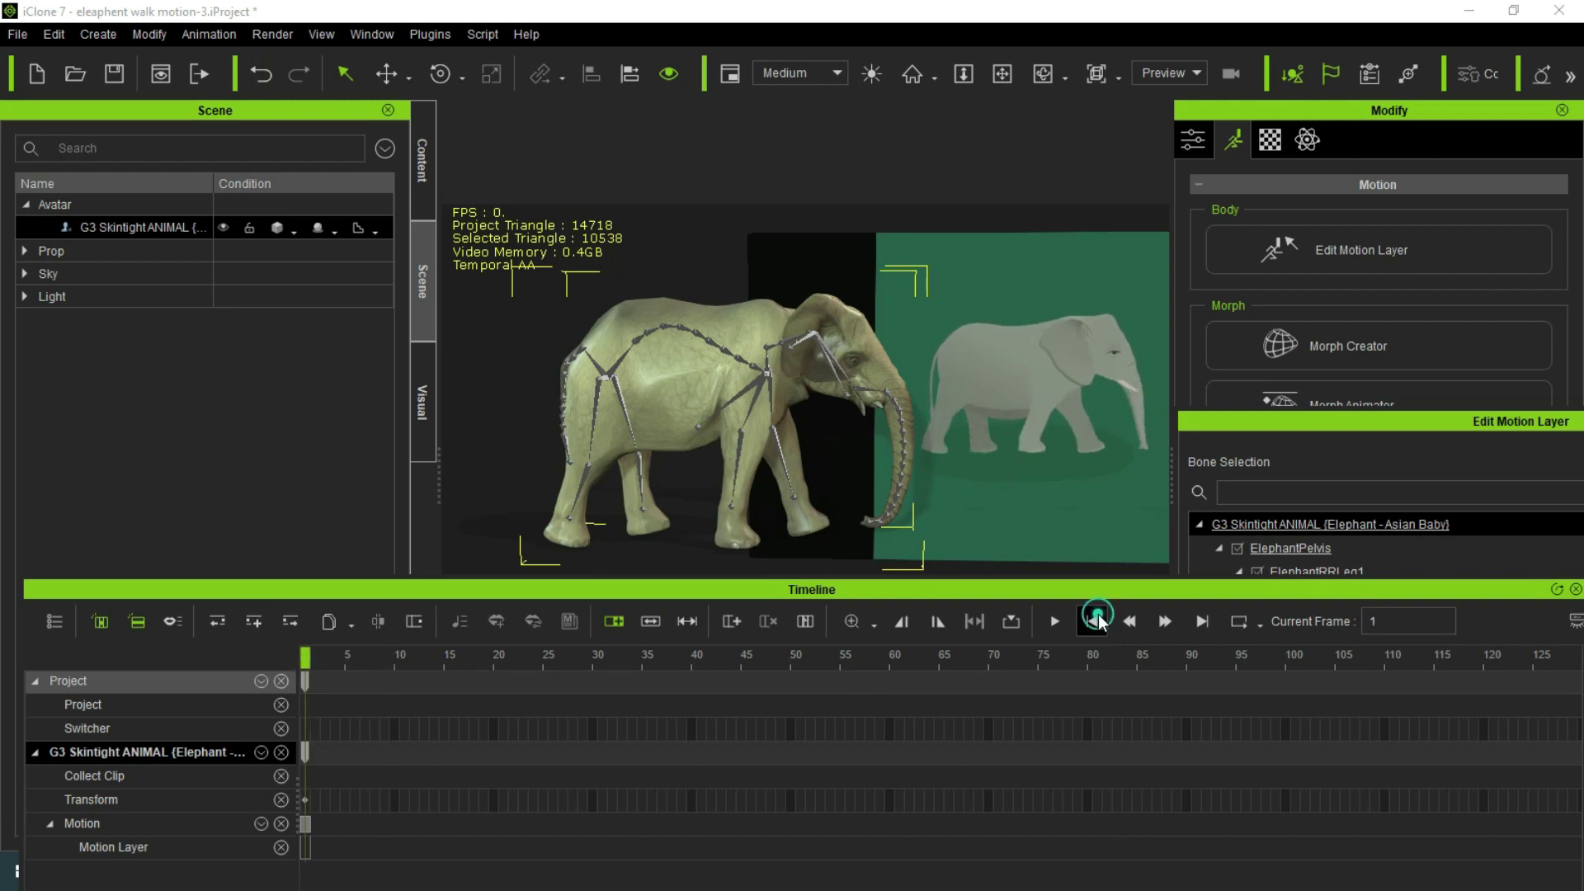
{"action": "mouse_move", "coordinate": [1494, 594]}
{"action": "left_mouse_down"}
{"action": "mouse_move", "coordinate": [1493, 622]}
{"action": "mouse_move", "coordinate": [1498, 540]}
{"action": "left_mouse_up"}
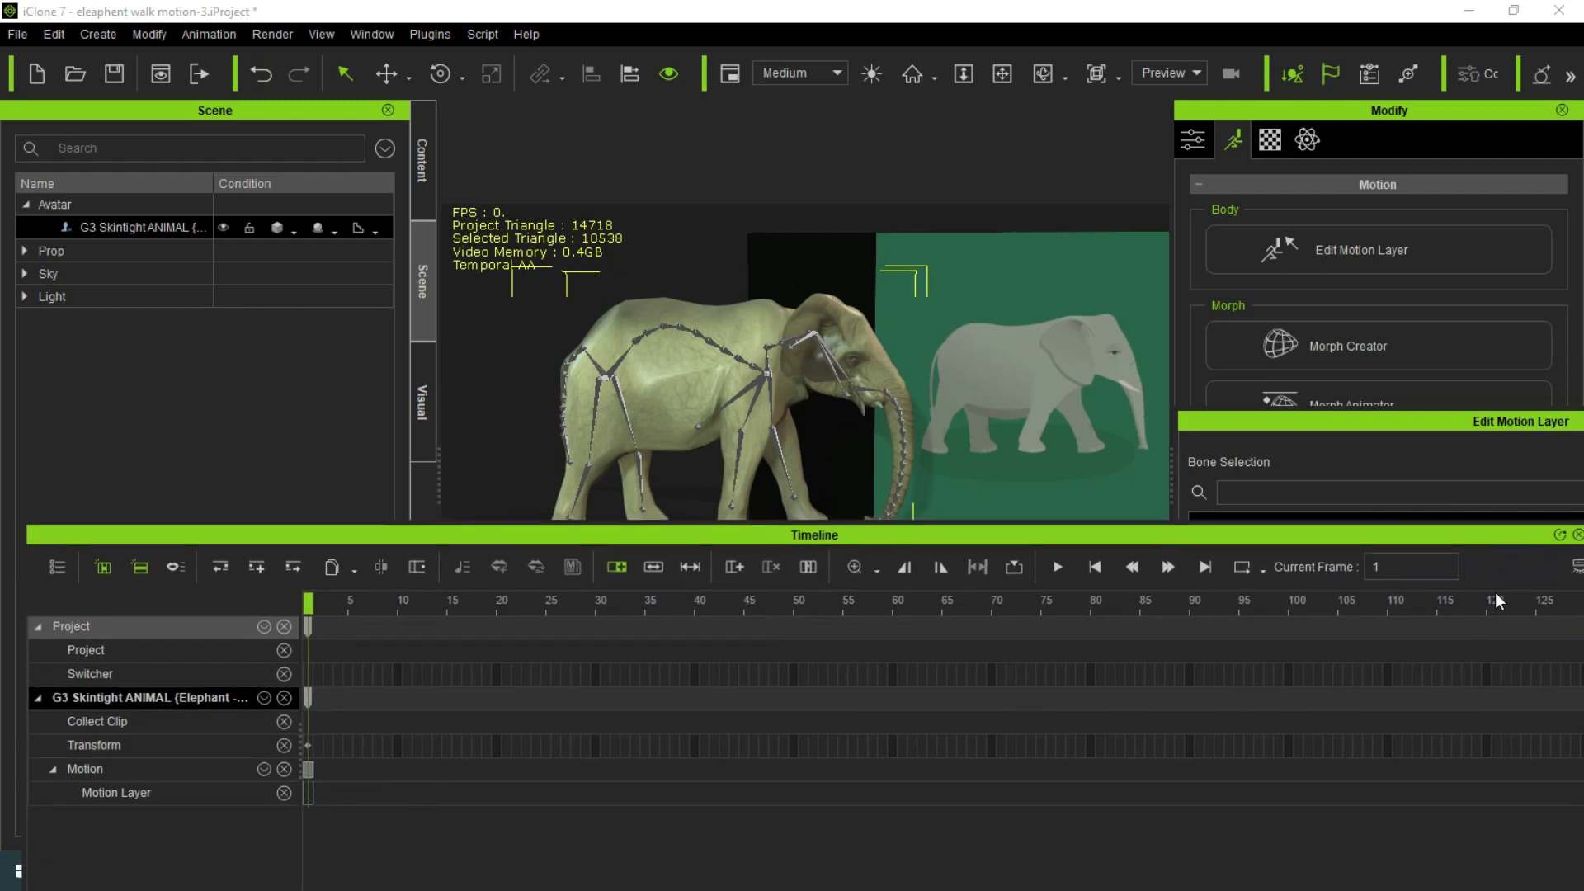
- Add a Motion Layer key at frame 60, between the existing keys at frames 1 and 120
{"action": "left_click", "coordinate": [1489, 792]}
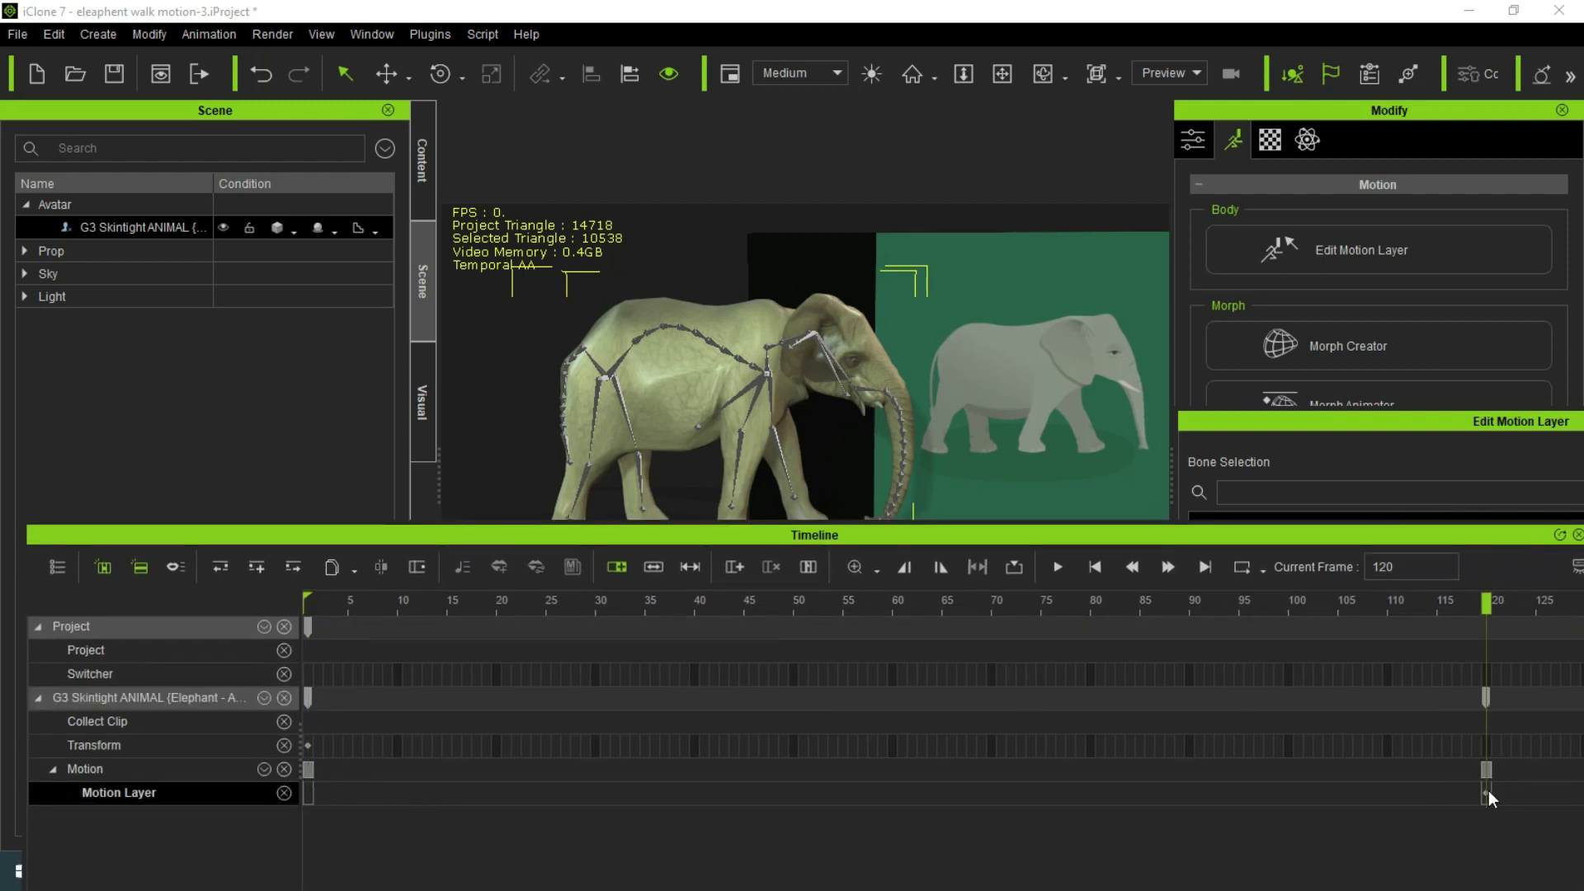
{"action": "left_click_drag", "start_coordinate": [973, 615], "coordinate": [893, 625]}
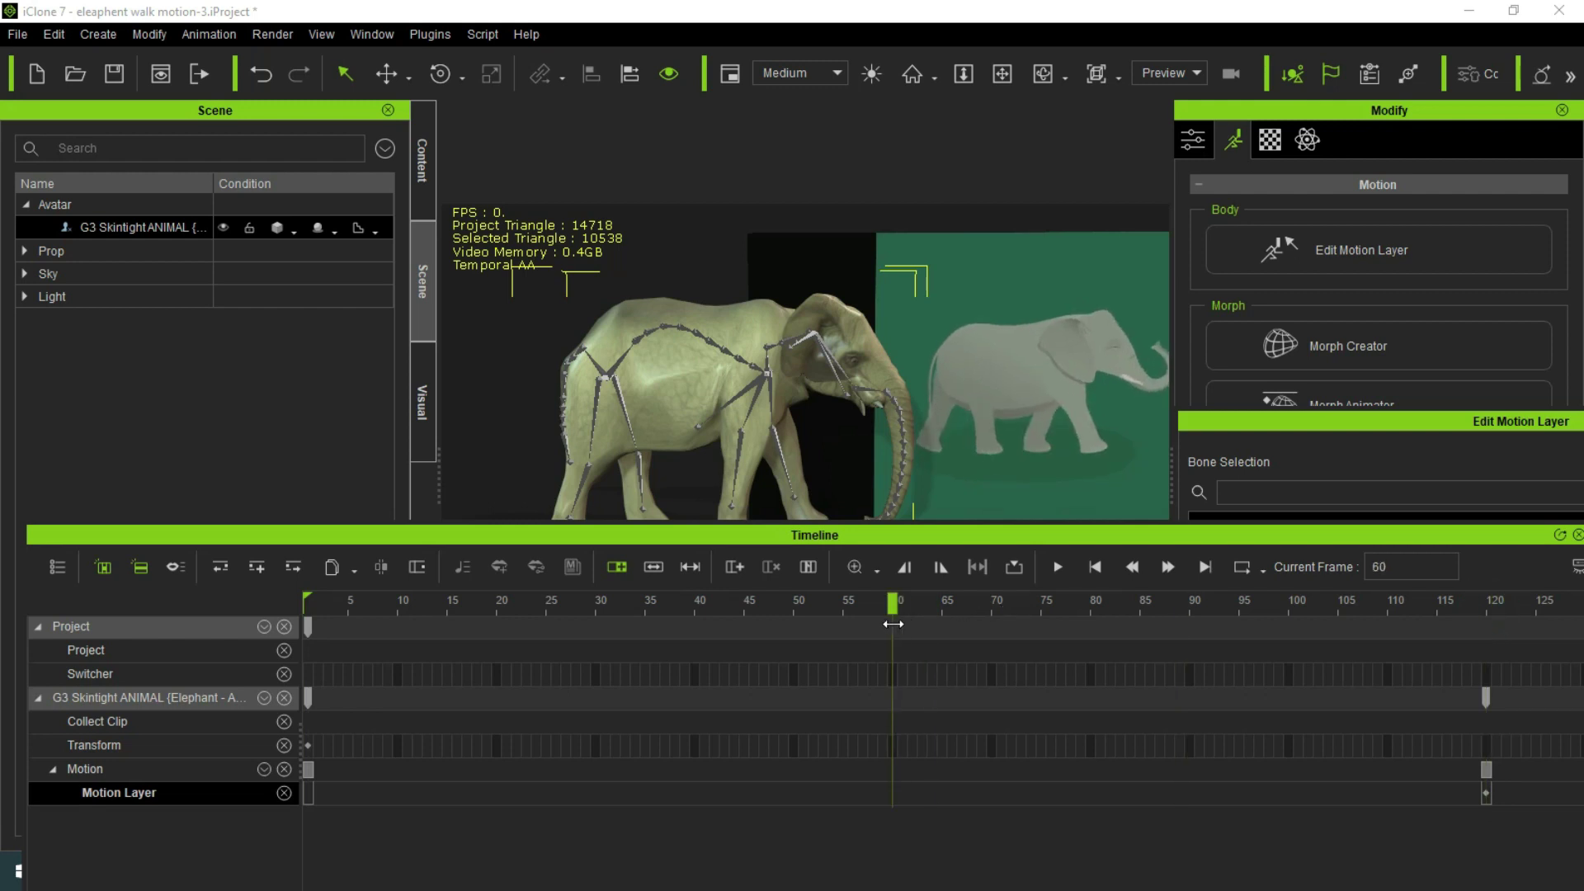
{"action": "left_click", "coordinate": [890, 792]}
{"action": "left_click_drag", "start_coordinate": [1022, 545], "coordinate": [1026, 591]}
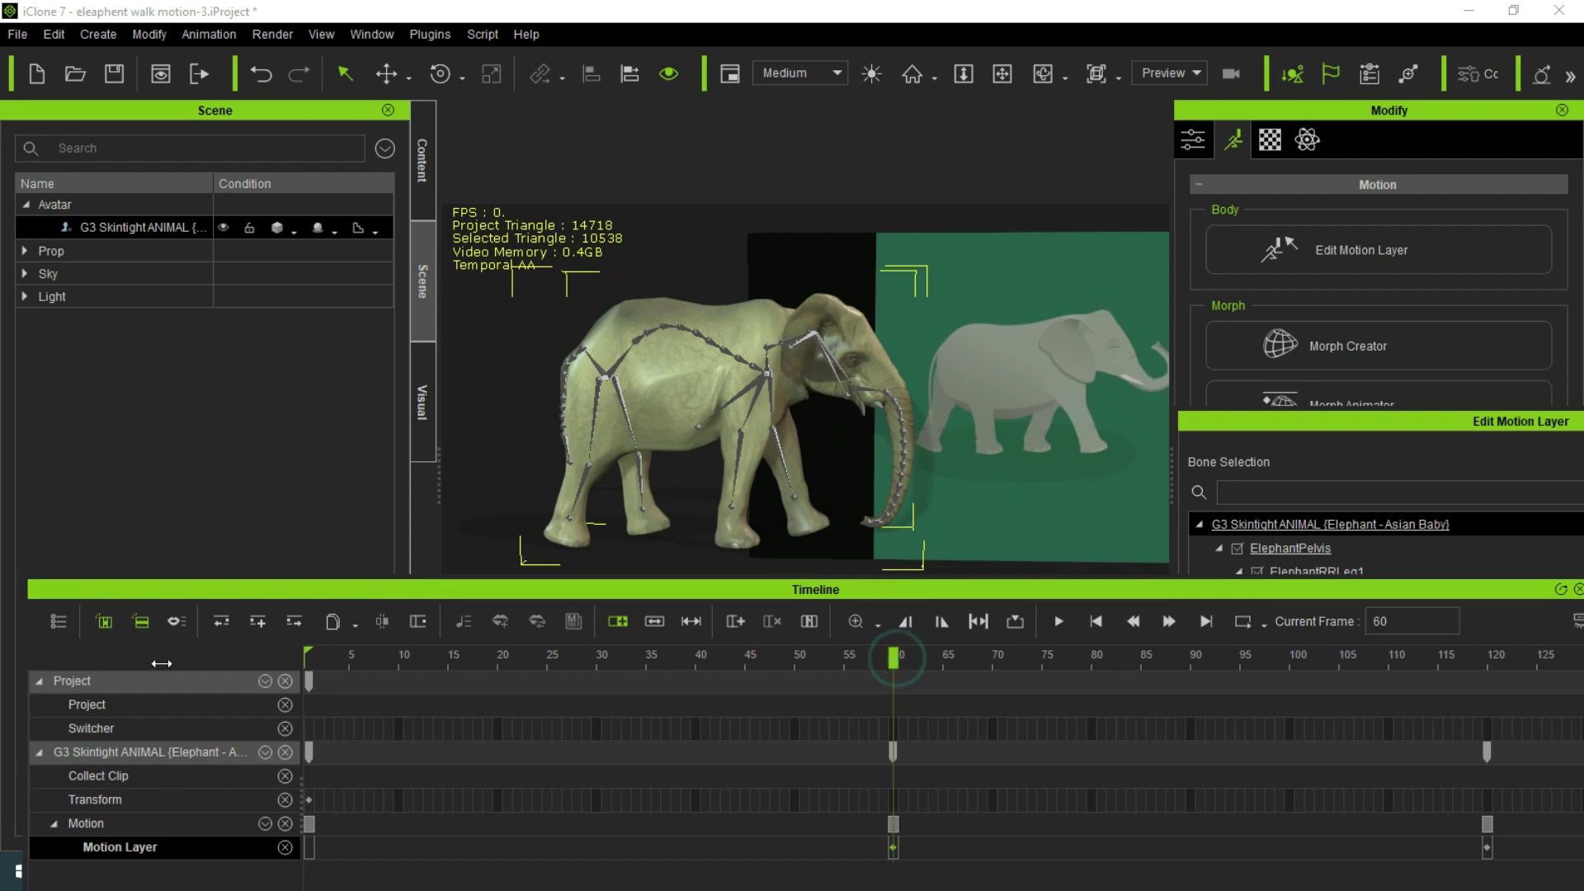
{"action": "left_click_drag", "start_coordinate": [895, 657], "coordinate": [161, 663]}
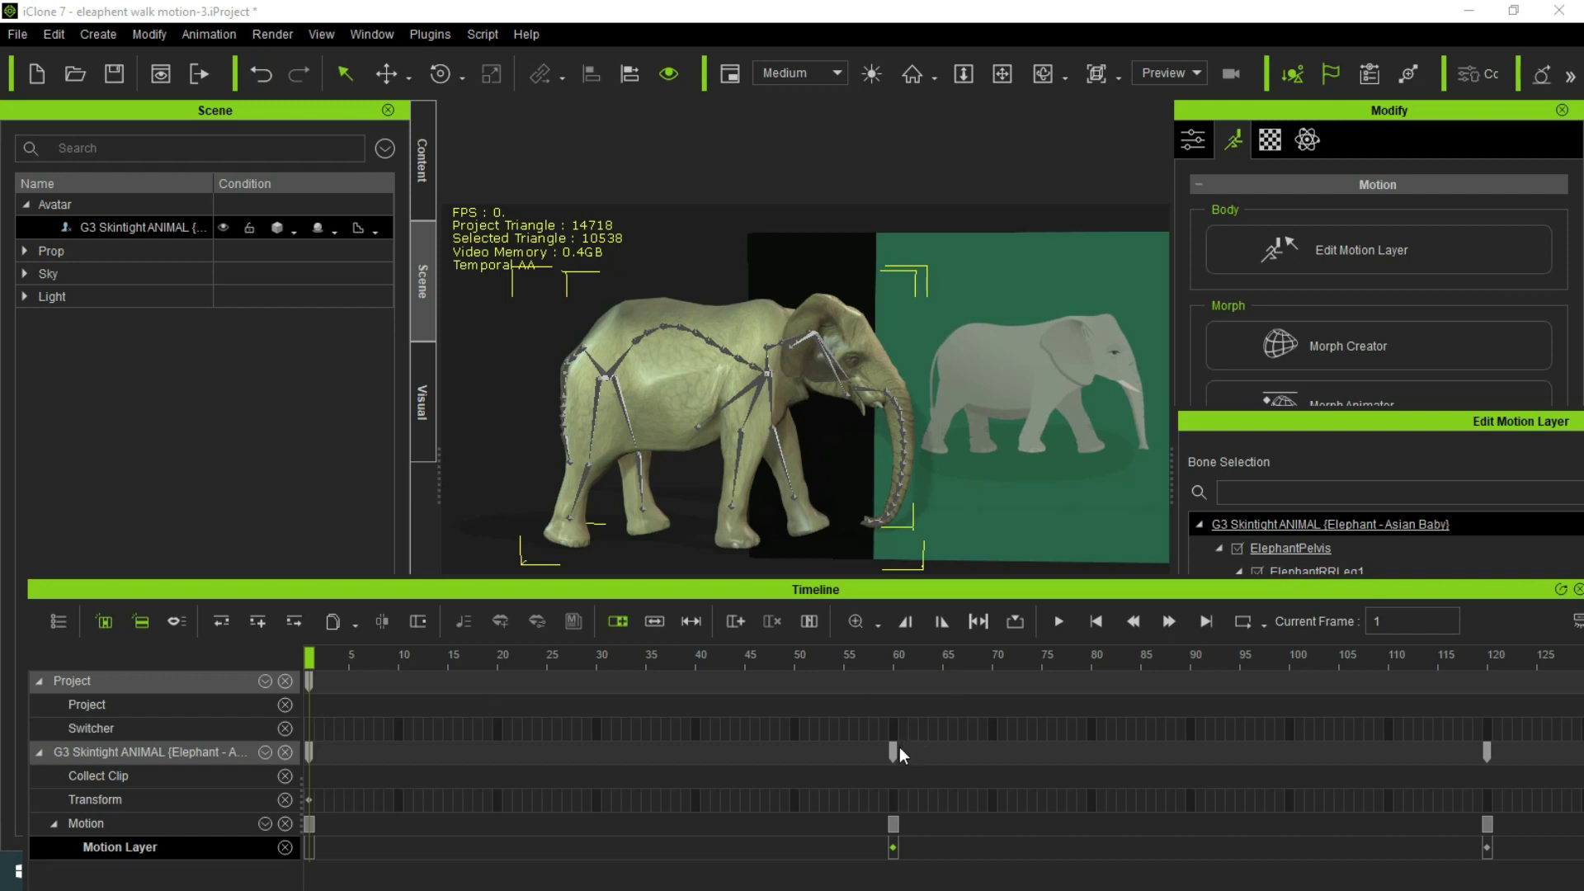
{"action": "left_click_drag", "start_coordinate": [309, 657], "coordinate": [894, 657]}
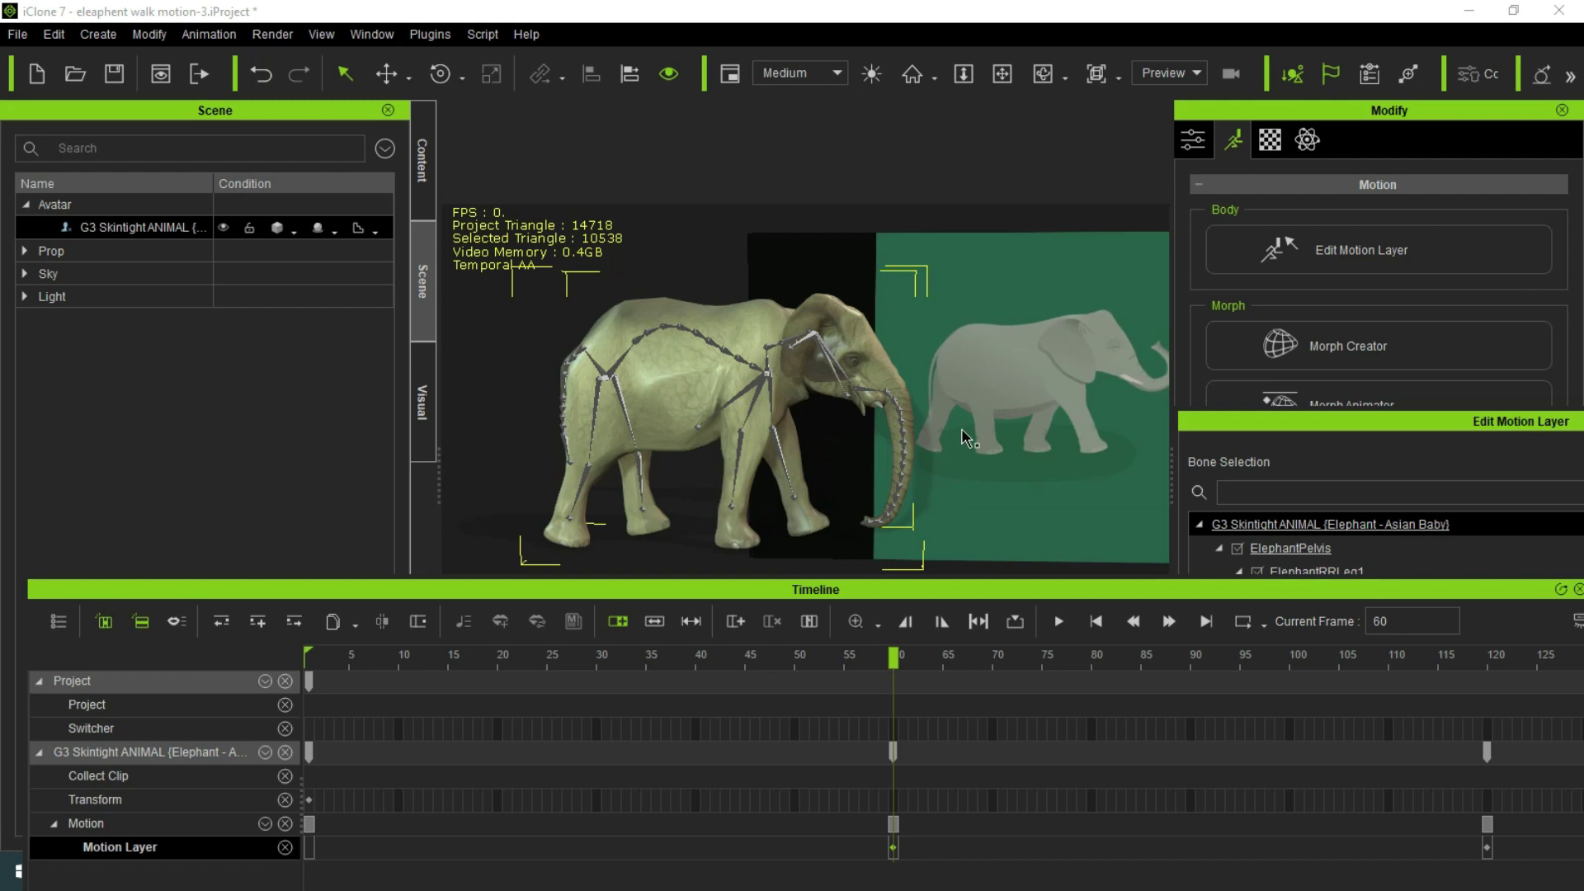
- At frame 60, rotate the shoulder and hip bones to swing the front and rear legs mid-stride
{"action": "left_click", "coordinate": [772, 400]}
{"action": "left_click_drag", "start_coordinate": [802, 310], "coordinate": [817, 343]}
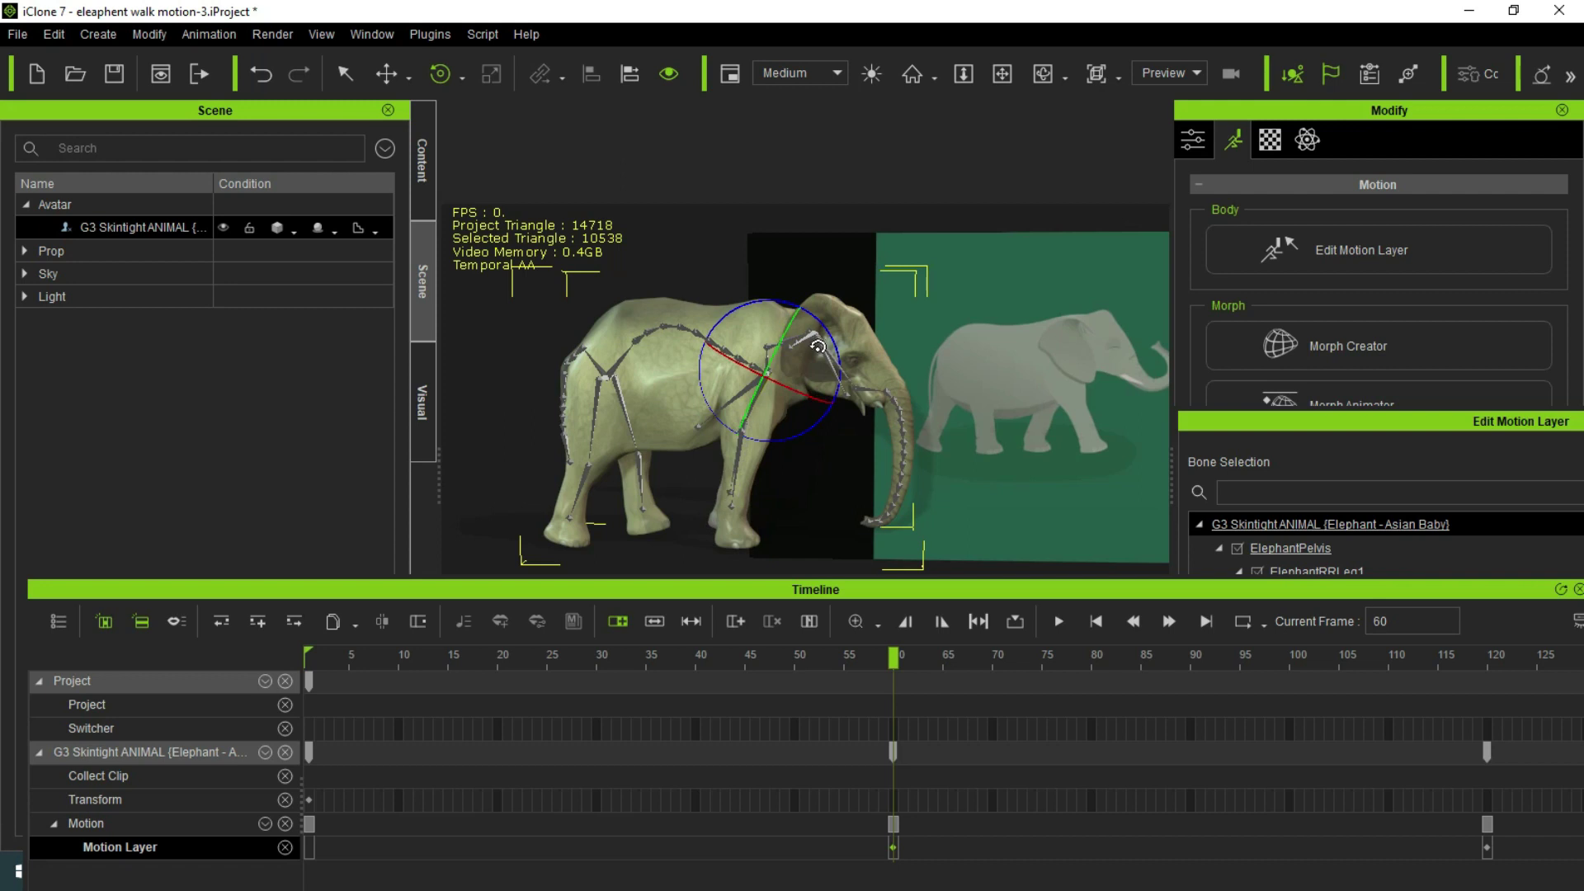
{"action": "left_click", "coordinate": [619, 397]}
{"action": "left_click_drag", "start_coordinate": [673, 334], "coordinate": [681, 352]}
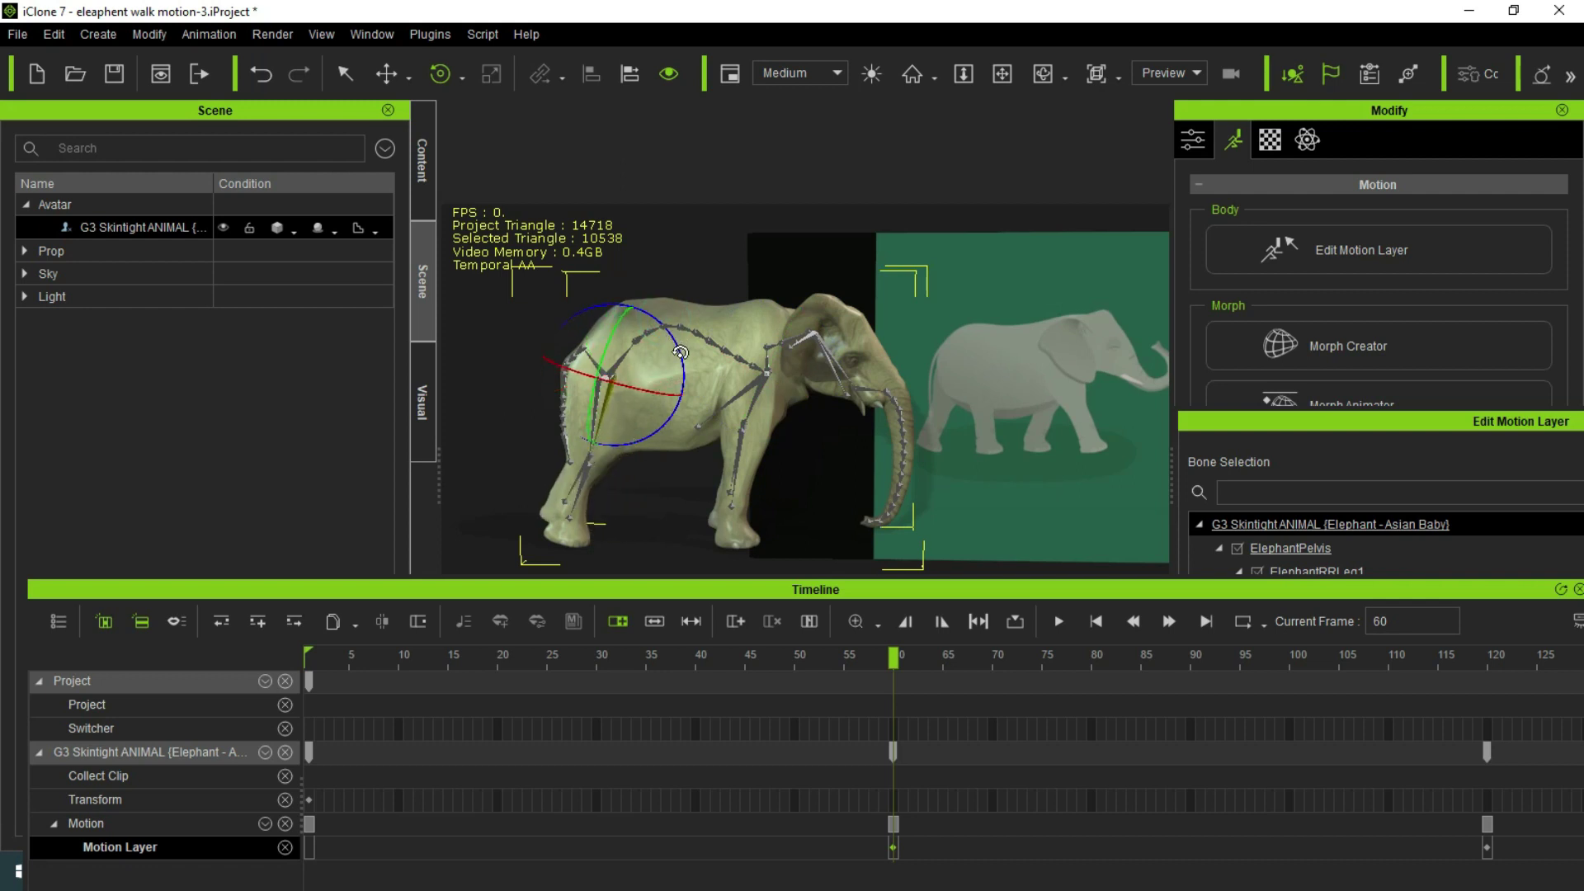
{"action": "left_click", "coordinate": [760, 389]}
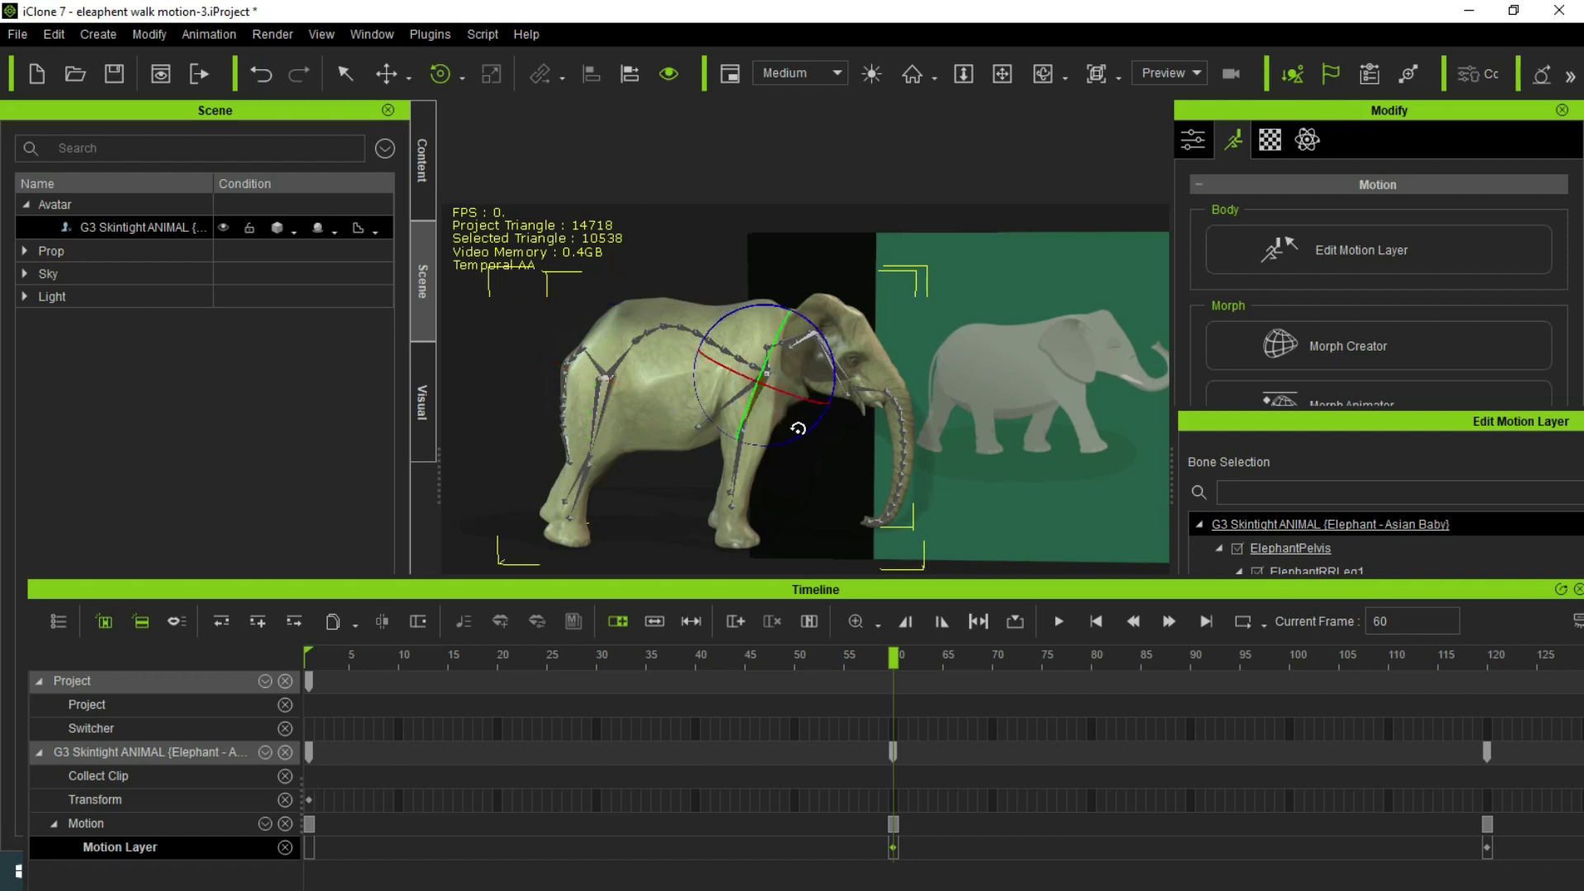
{"action": "left_click_drag", "start_coordinate": [821, 429], "coordinate": [842, 433]}
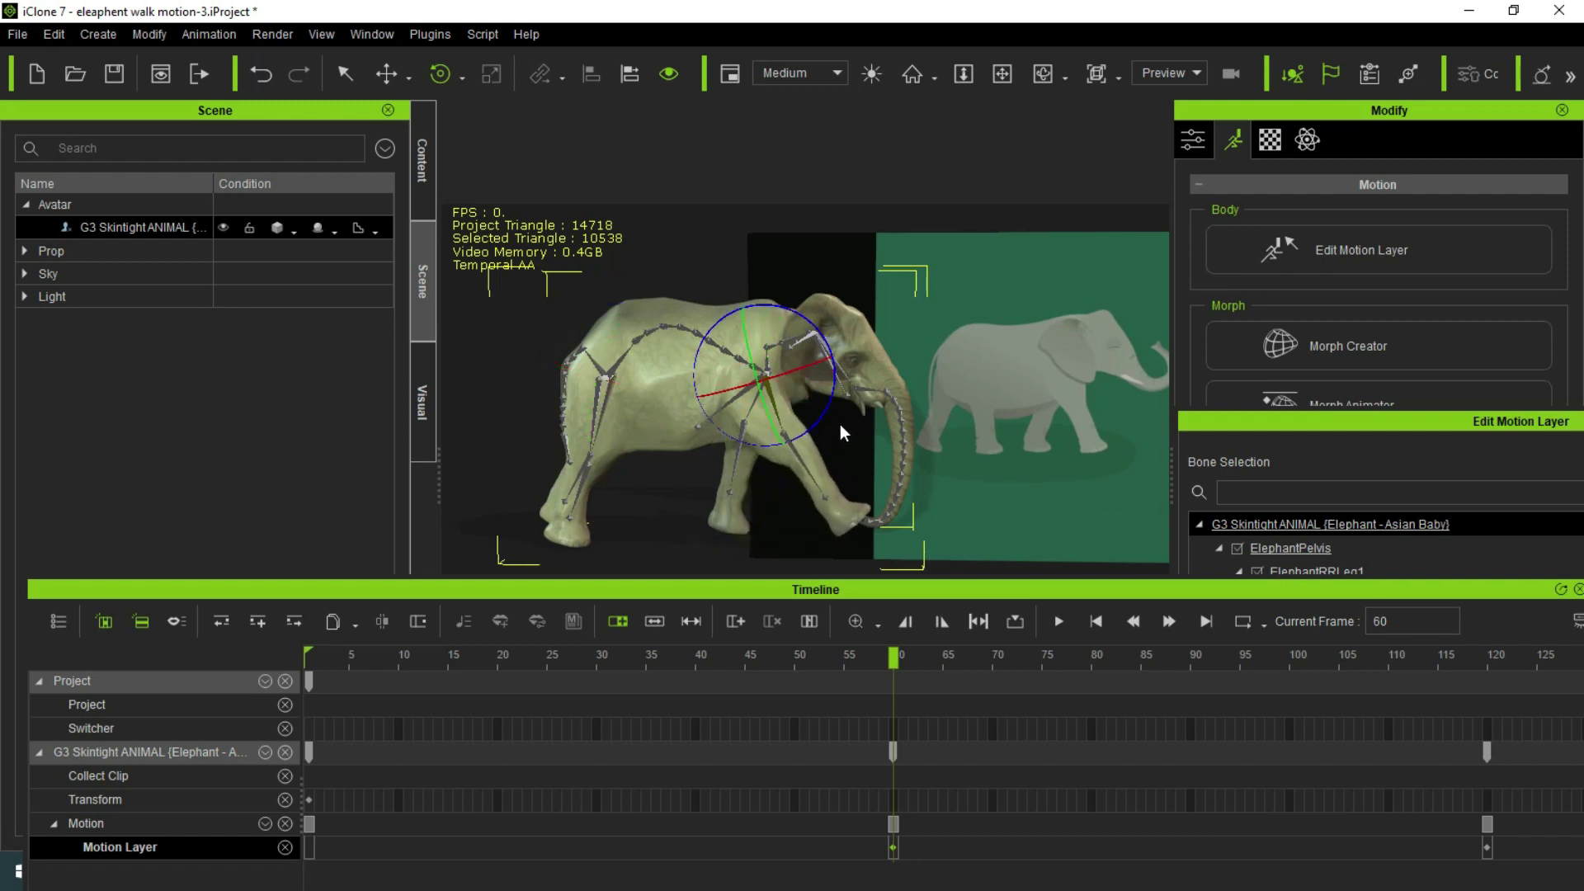
{"action": "key", "text": "ctrl+z"}
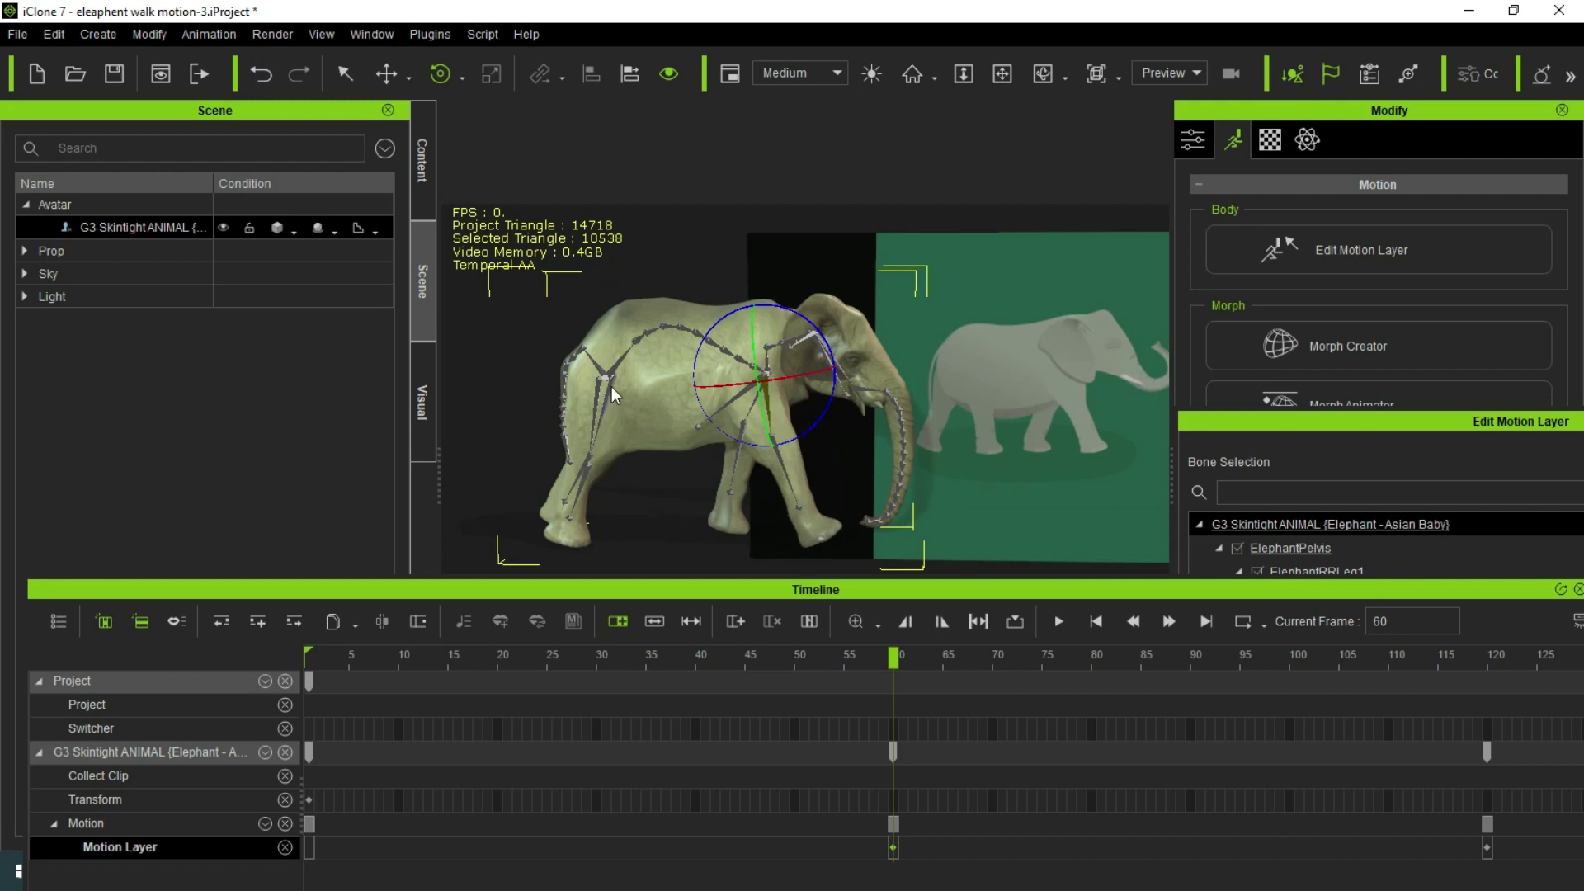
{"action": "left_click", "coordinate": [599, 391]}
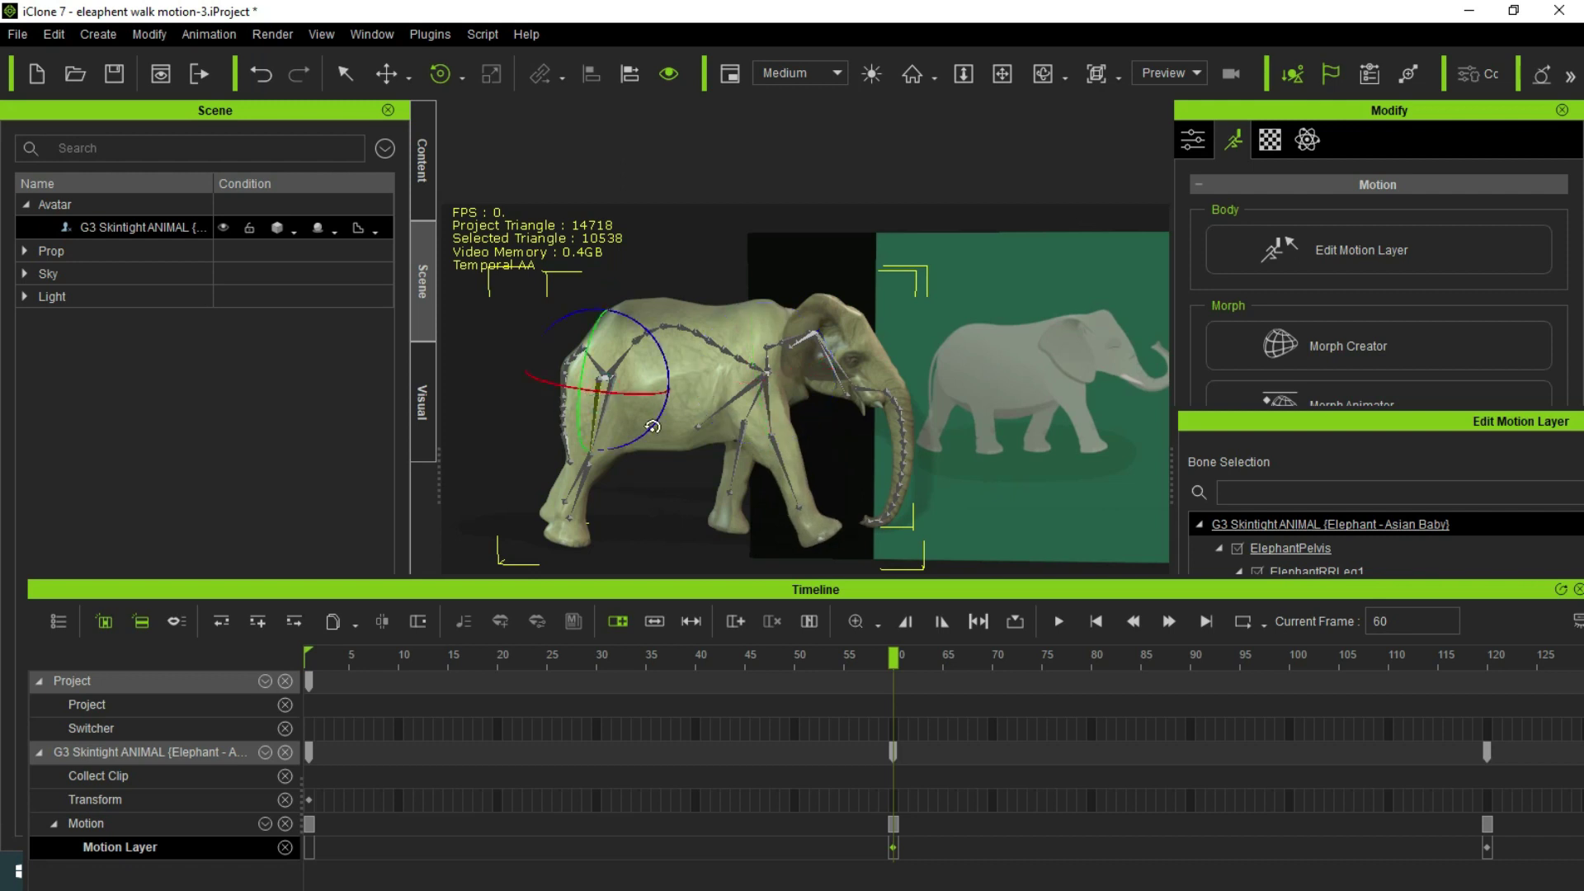
{"action": "left_click_drag", "start_coordinate": [663, 426], "coordinate": [670, 406]}
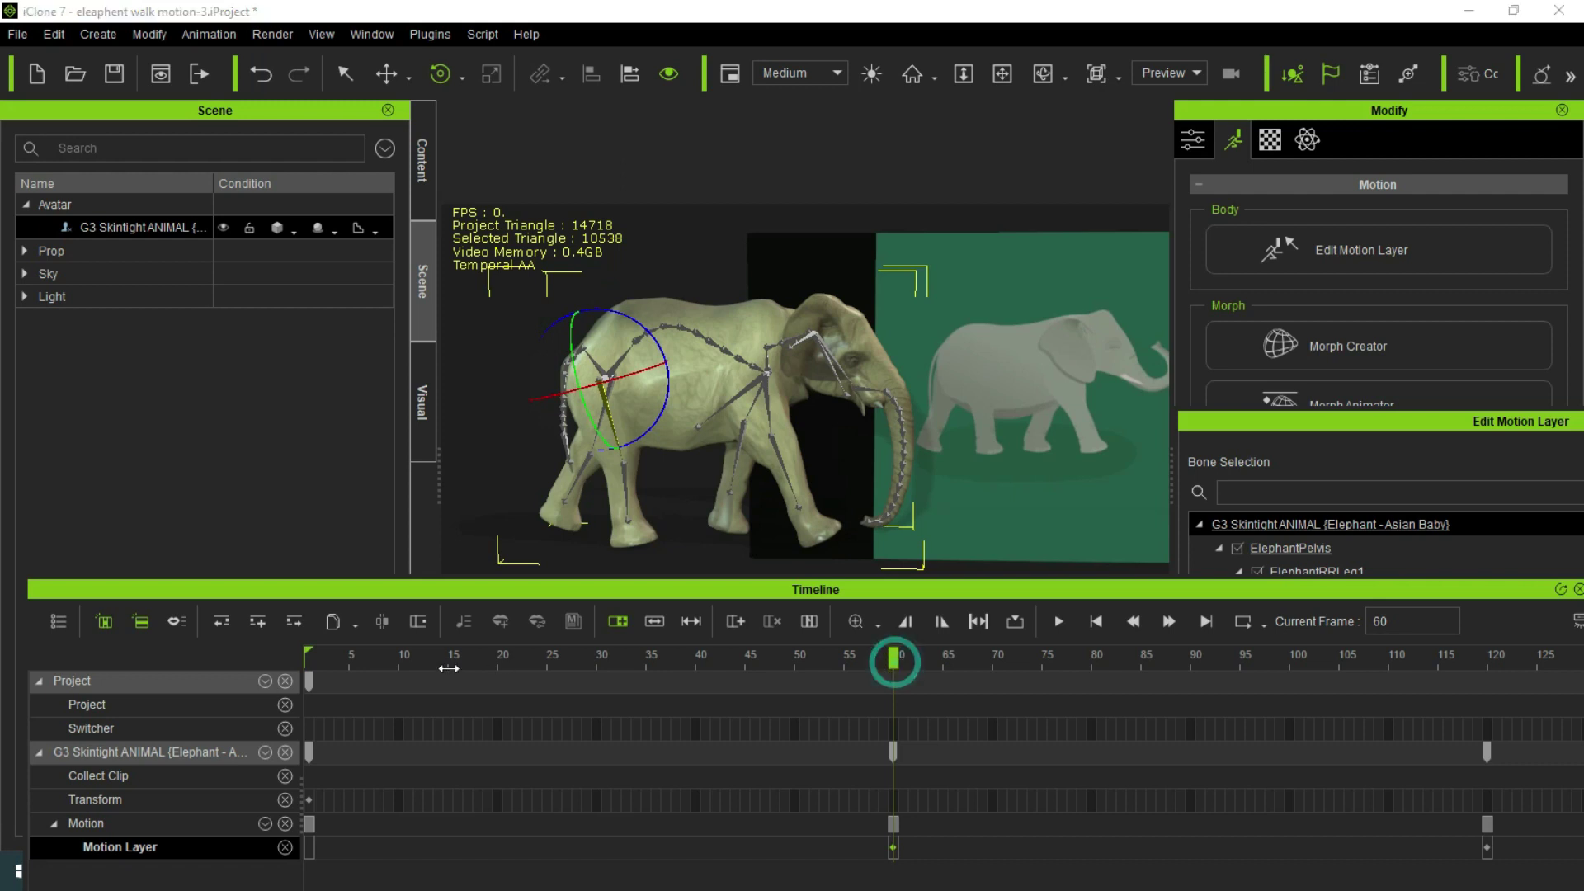
- Play the edited walk from frame 1, then scrub to frame 30
{"action": "left_click_drag", "start_coordinate": [896, 660], "coordinate": [310, 657]}
{"action": "key", "text": "space"}
{"action": "left_click_drag", "start_coordinate": [905, 728], "coordinate": [595, 721]}
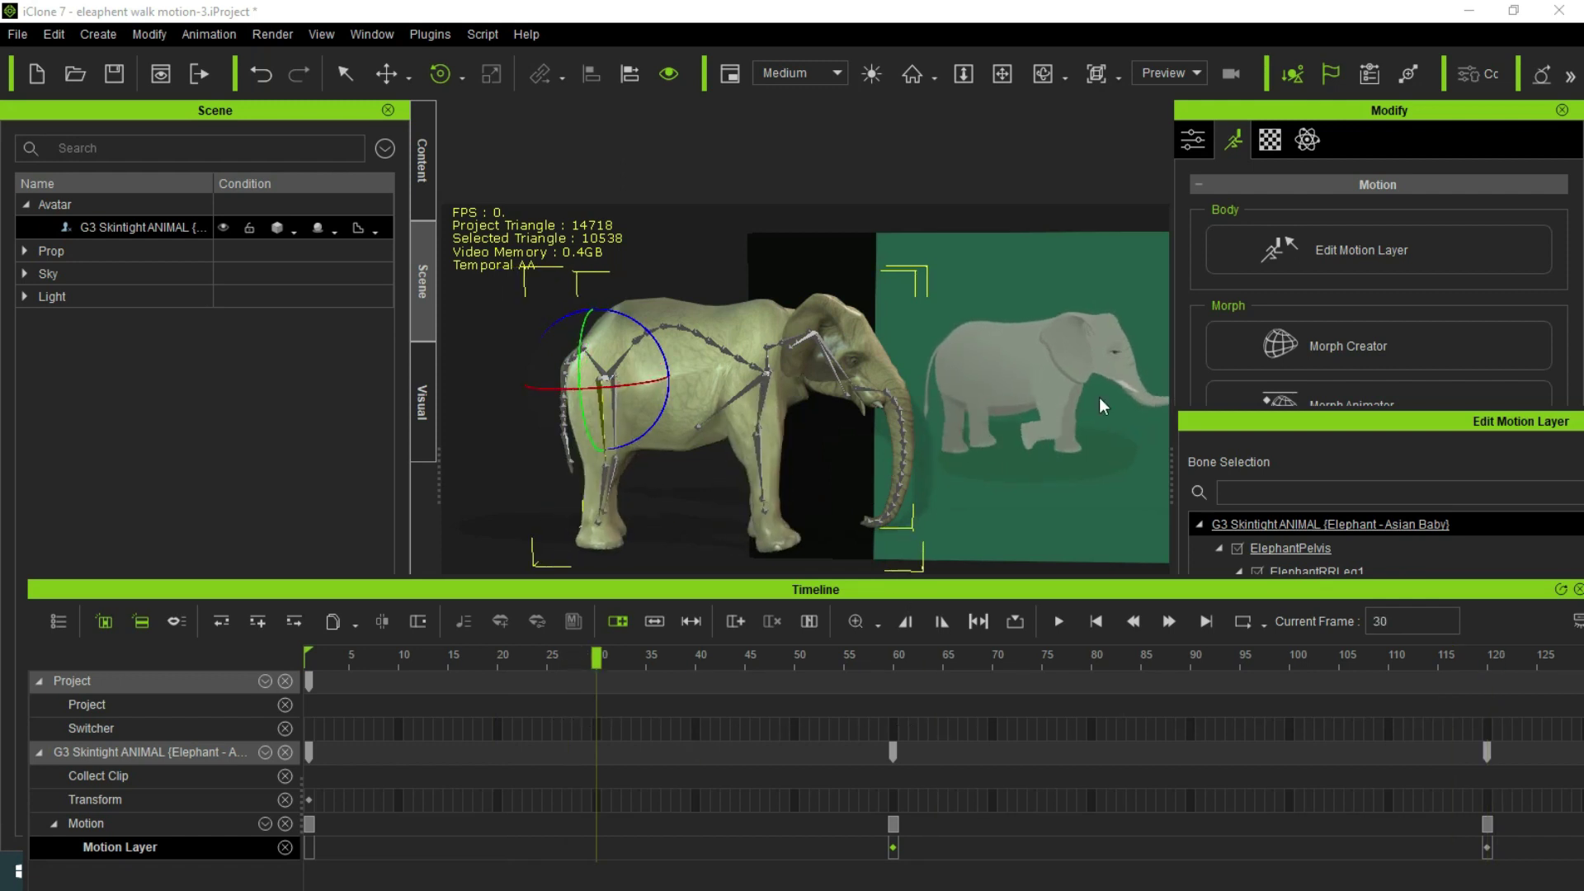
- At frame 30, straighten the front leg, tilt the front foot and rotate the rear leg backward
{"action": "left_click", "coordinate": [759, 448]}
{"action": "left_click_drag", "start_coordinate": [792, 376], "coordinate": [804, 378]}
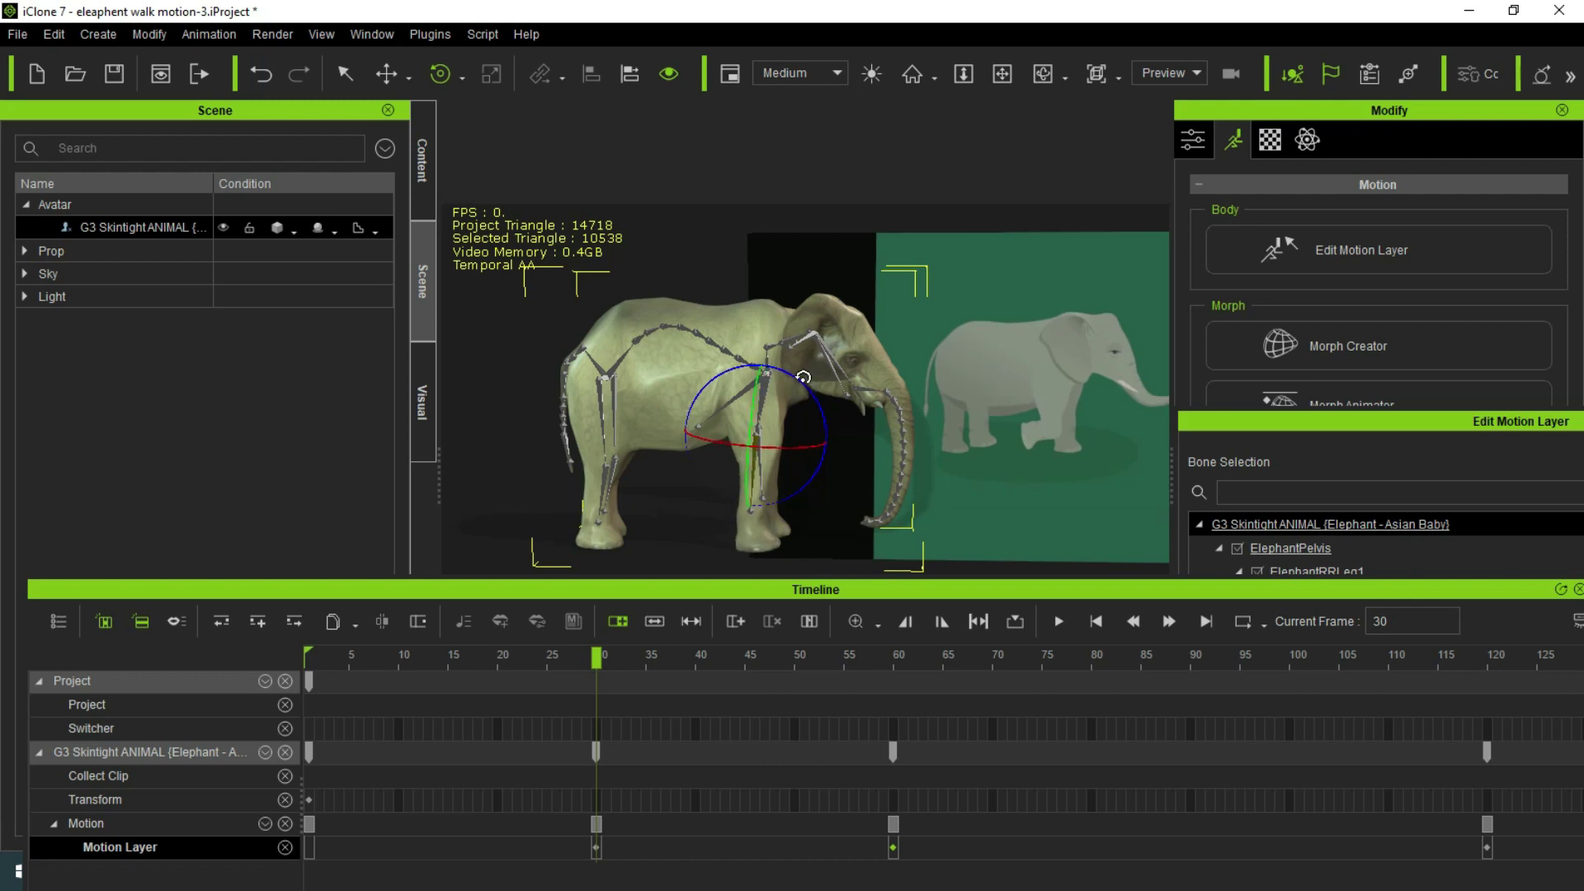
{"action": "left_click", "coordinate": [755, 518]}
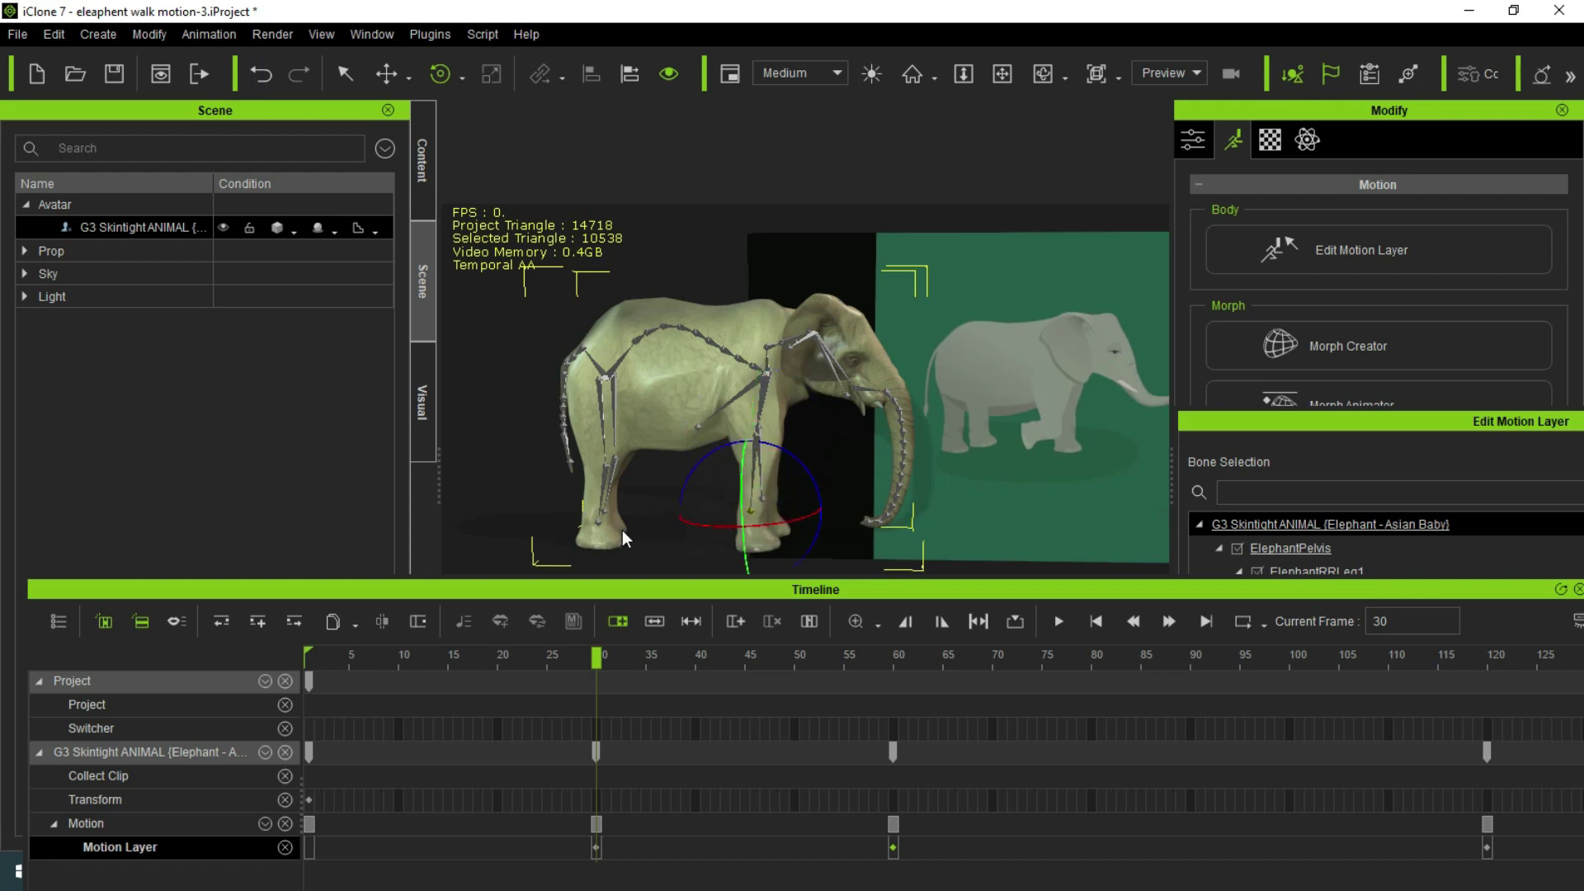
{"action": "left_click_drag", "start_coordinate": [792, 465], "coordinate": [825, 538]}
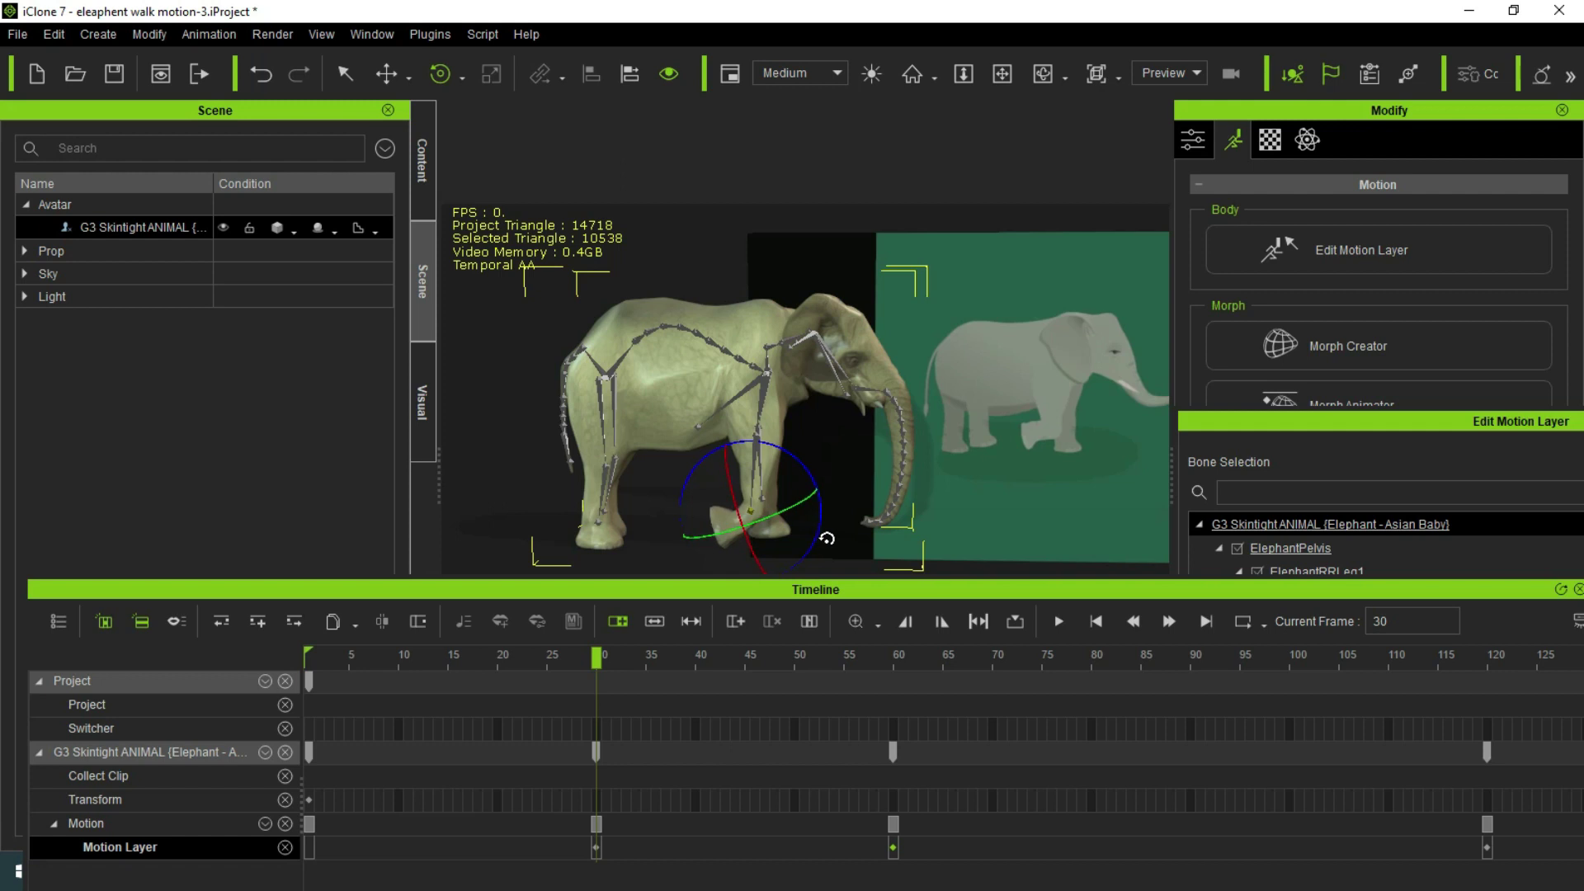
{"action": "left_click", "coordinate": [608, 472]}
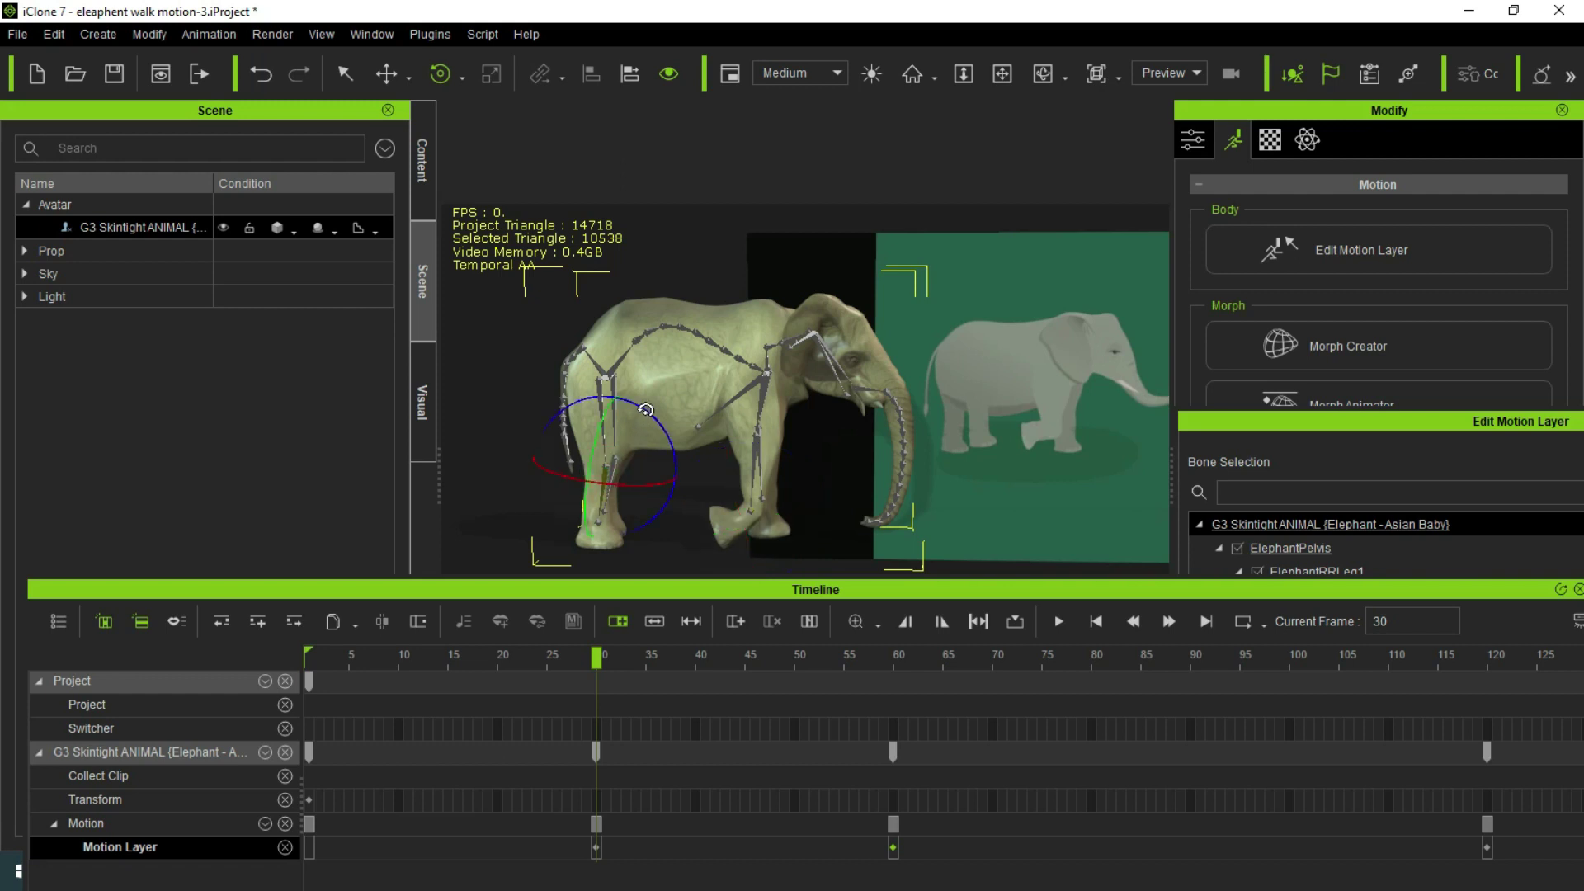
{"action": "left_click_drag", "start_coordinate": [646, 410], "coordinate": [651, 428]}
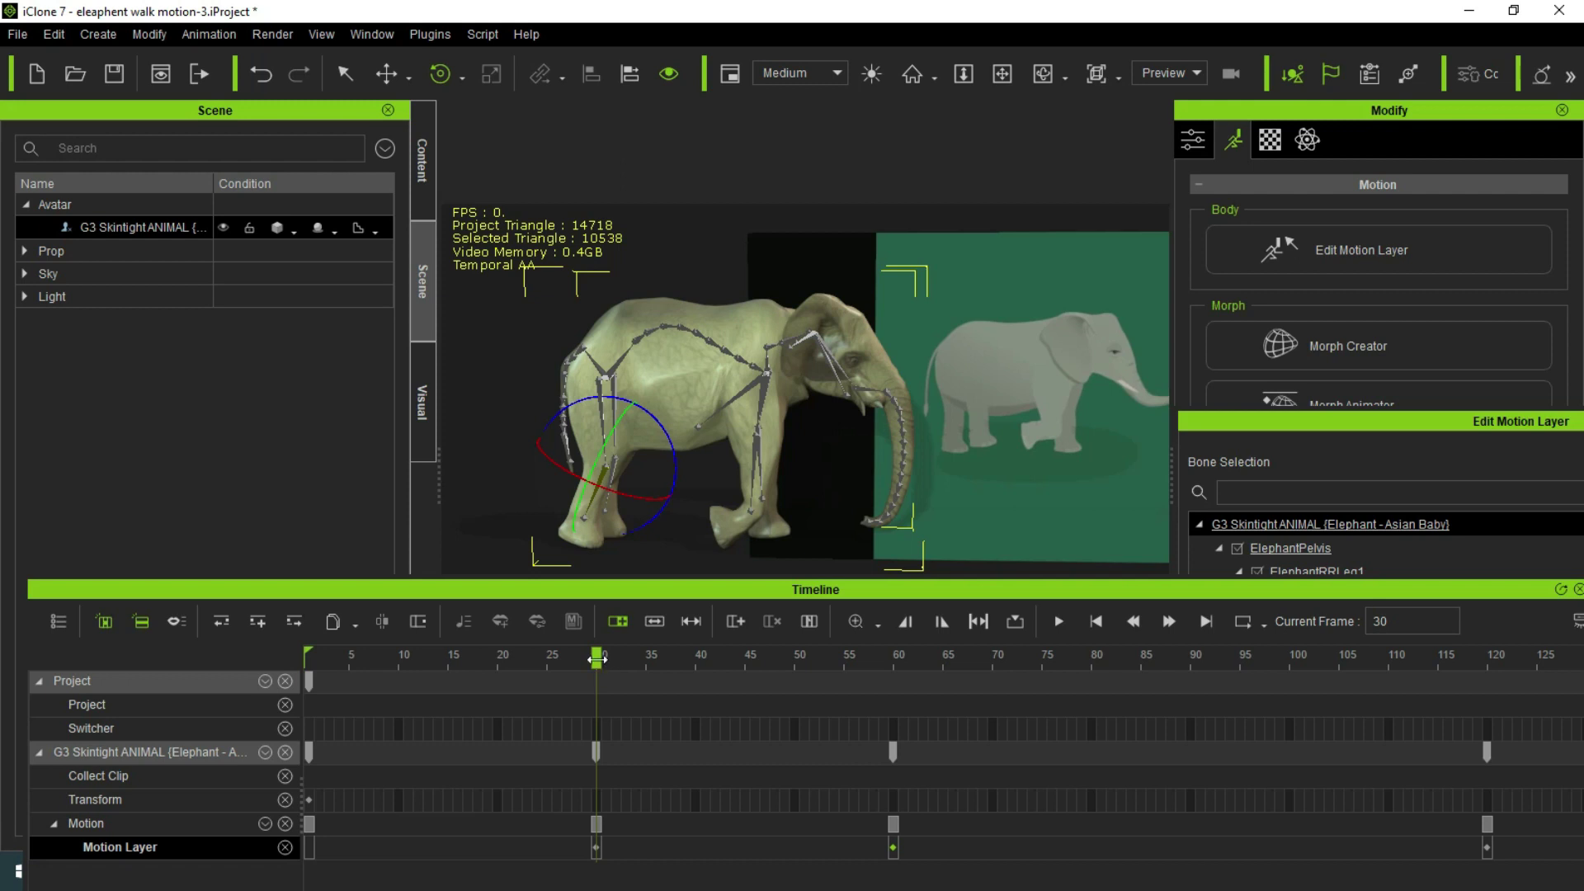
{"action": "left_click_drag", "start_coordinate": [597, 659], "coordinate": [1190, 662]}
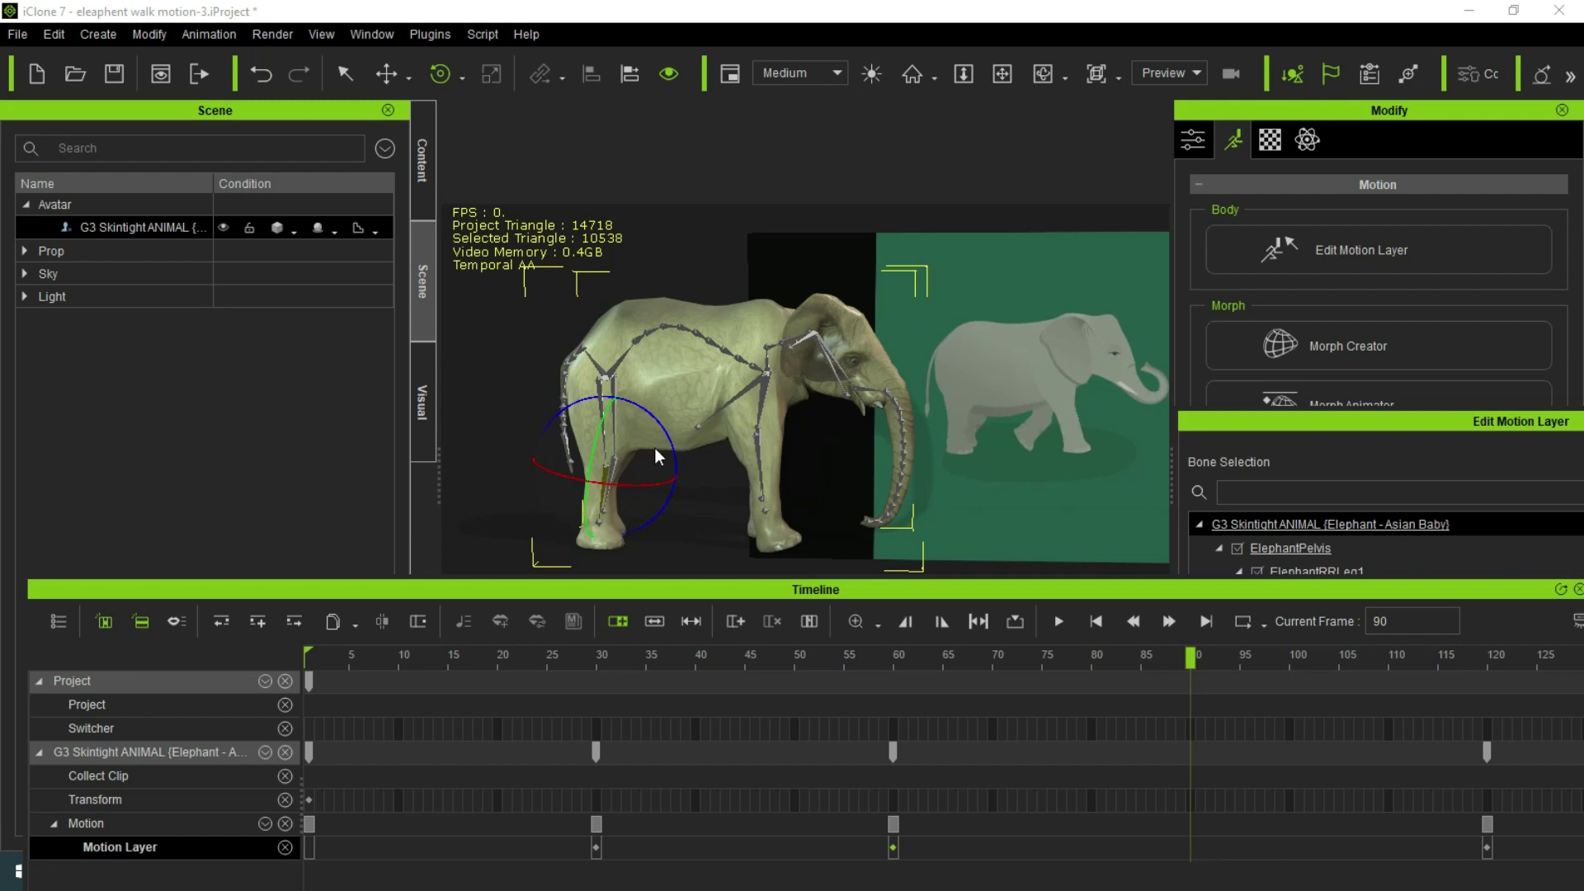
- Key frame 90 by swinging the elephant's rear foot back, then zoom in on the elephant
{"action": "left_click_drag", "start_coordinate": [614, 461], "coordinate": [616, 470]}
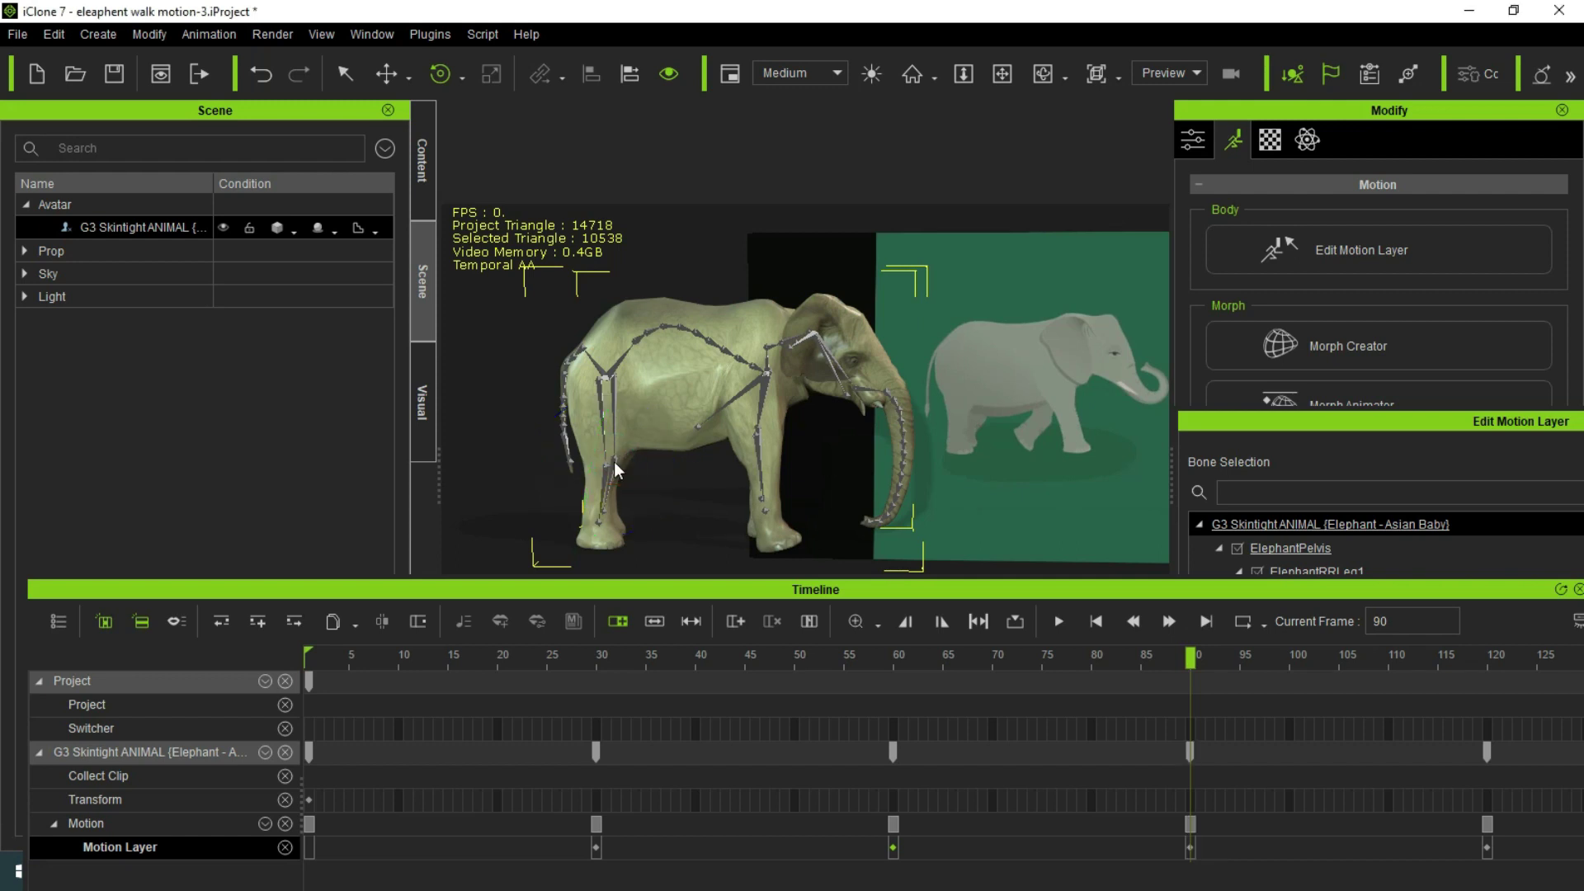
{"action": "left_click", "coordinate": [616, 464]}
{"action": "left_click_drag", "start_coordinate": [658, 402], "coordinate": [667, 420]}
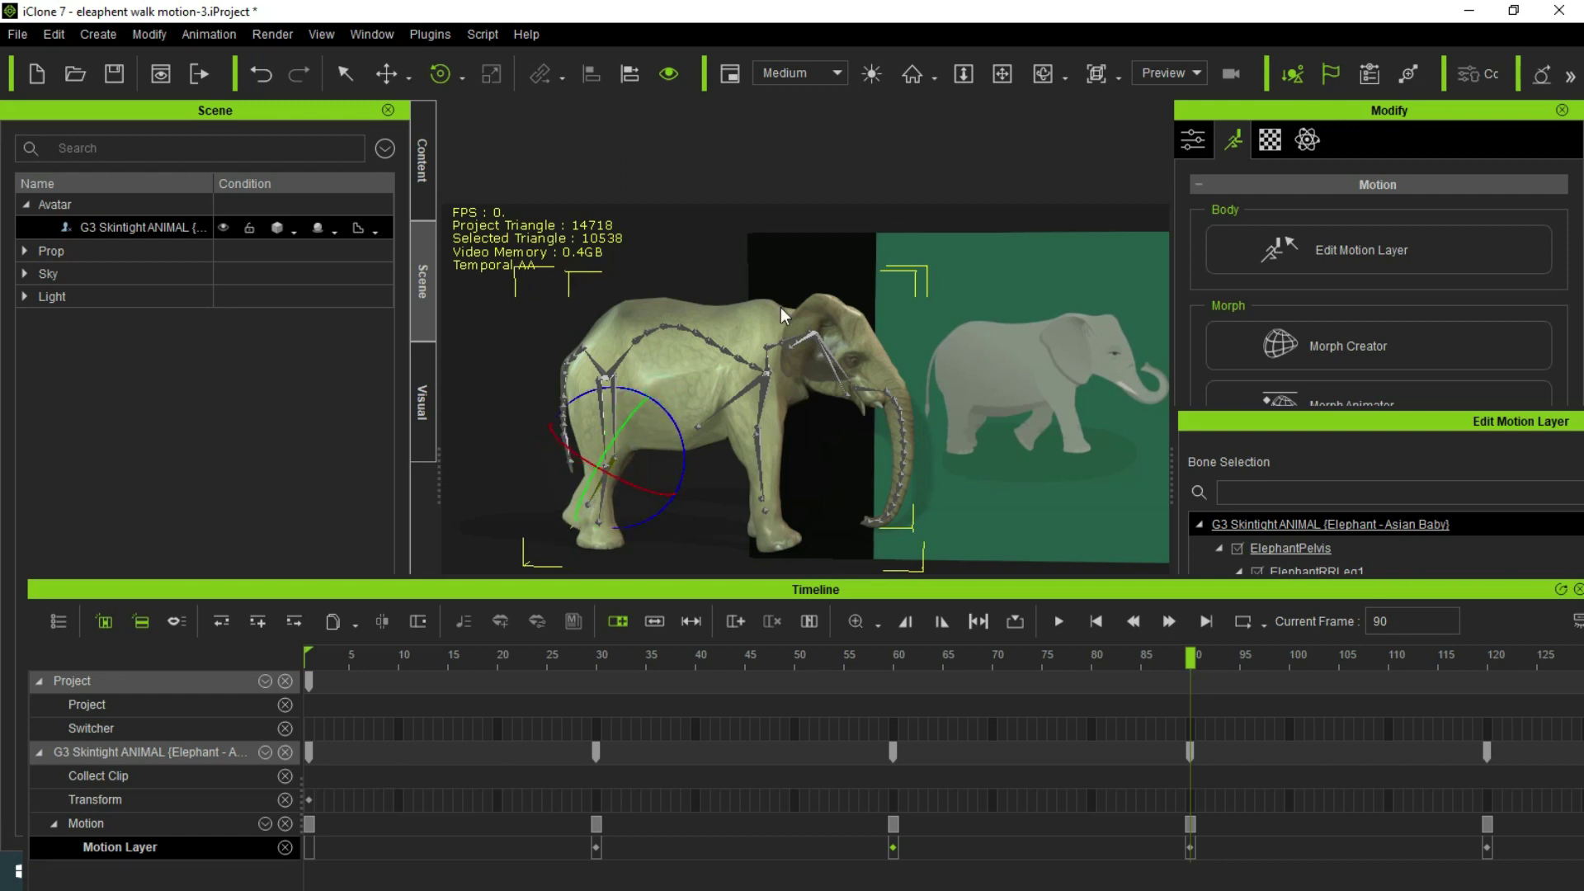
{"action": "left_click", "coordinate": [963, 75]}
{"action": "mouse_move", "coordinate": [894, 442]}
{"action": "left_mouse_down"}
{"action": "mouse_move", "coordinate": [892, 403]}
{"action": "mouse_move", "coordinate": [766, 453]}
{"action": "left_mouse_up"}
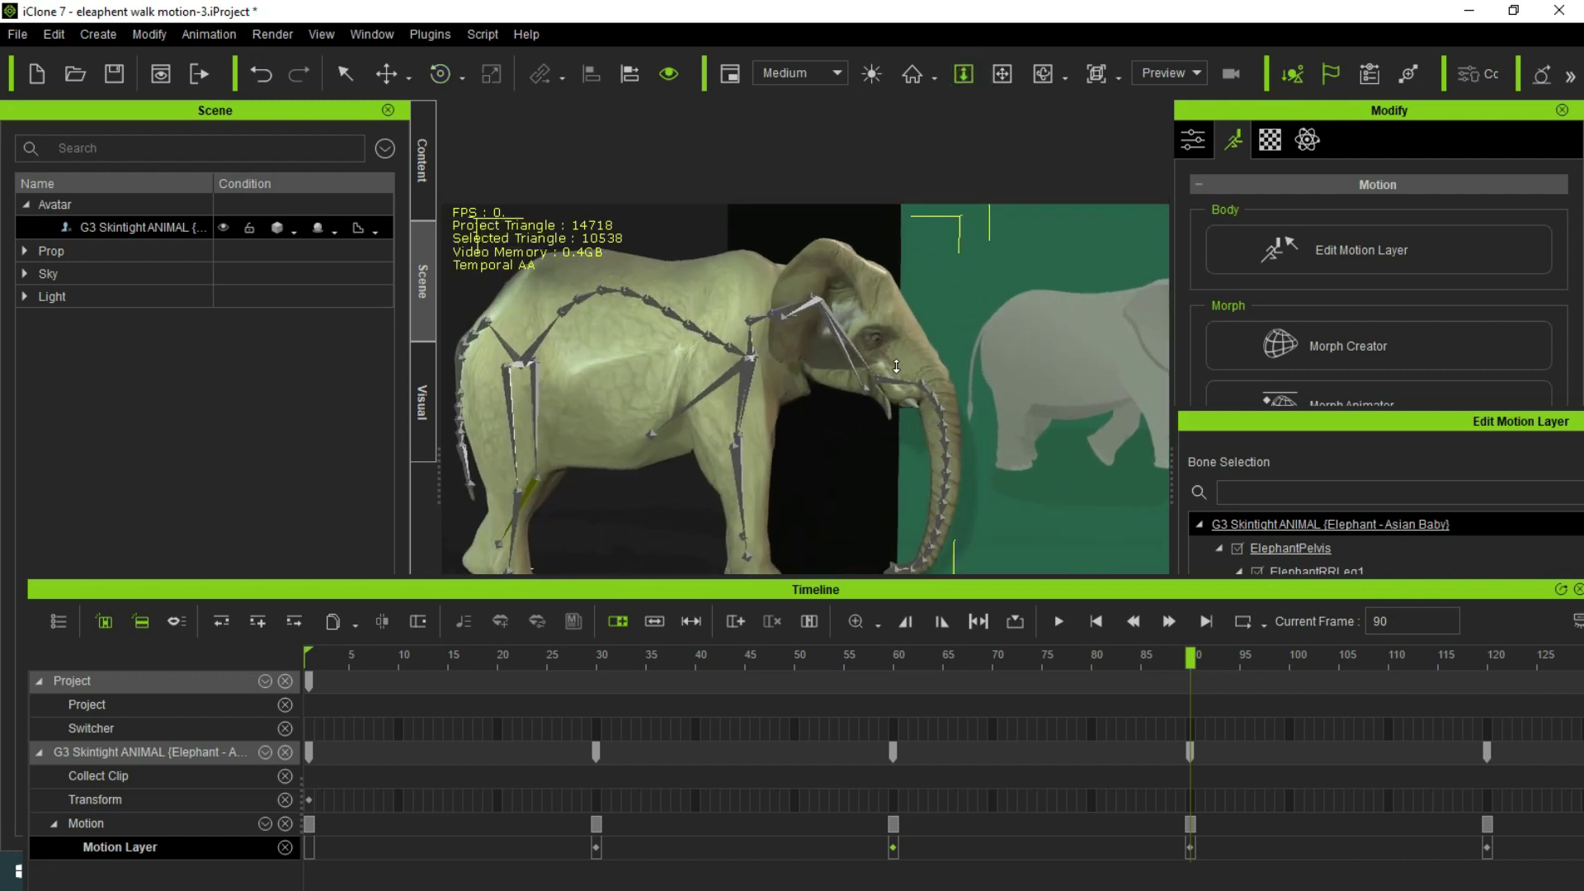
- At frame 90, bend the front leg and its lower bone into a new pose, then preview the walk
{"action": "left_click", "coordinate": [736, 440]}
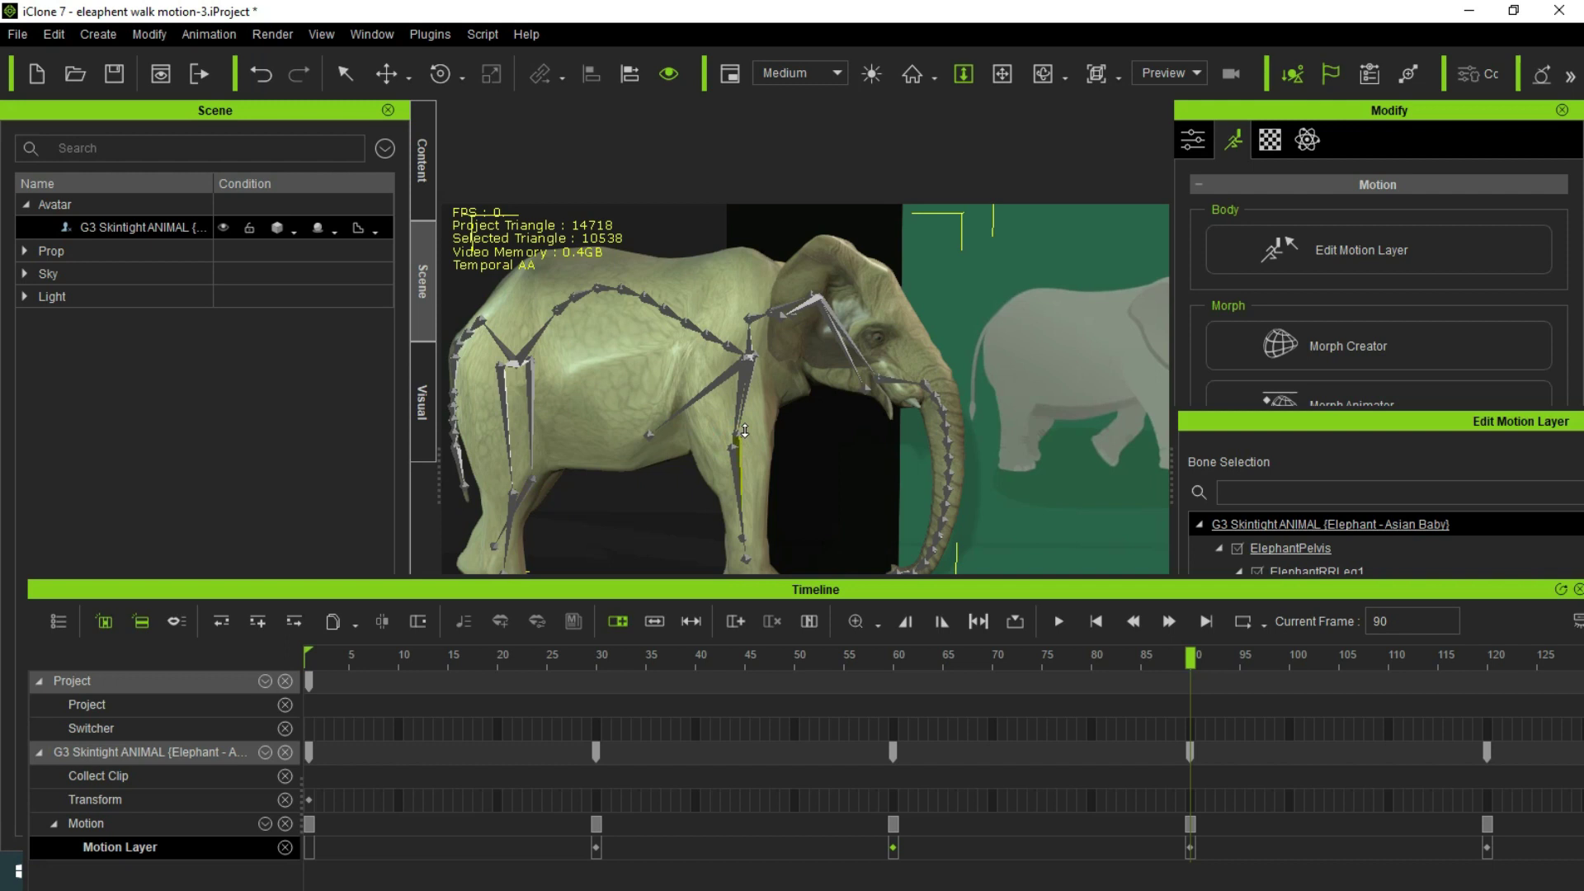
{"action": "key", "text": "e"}
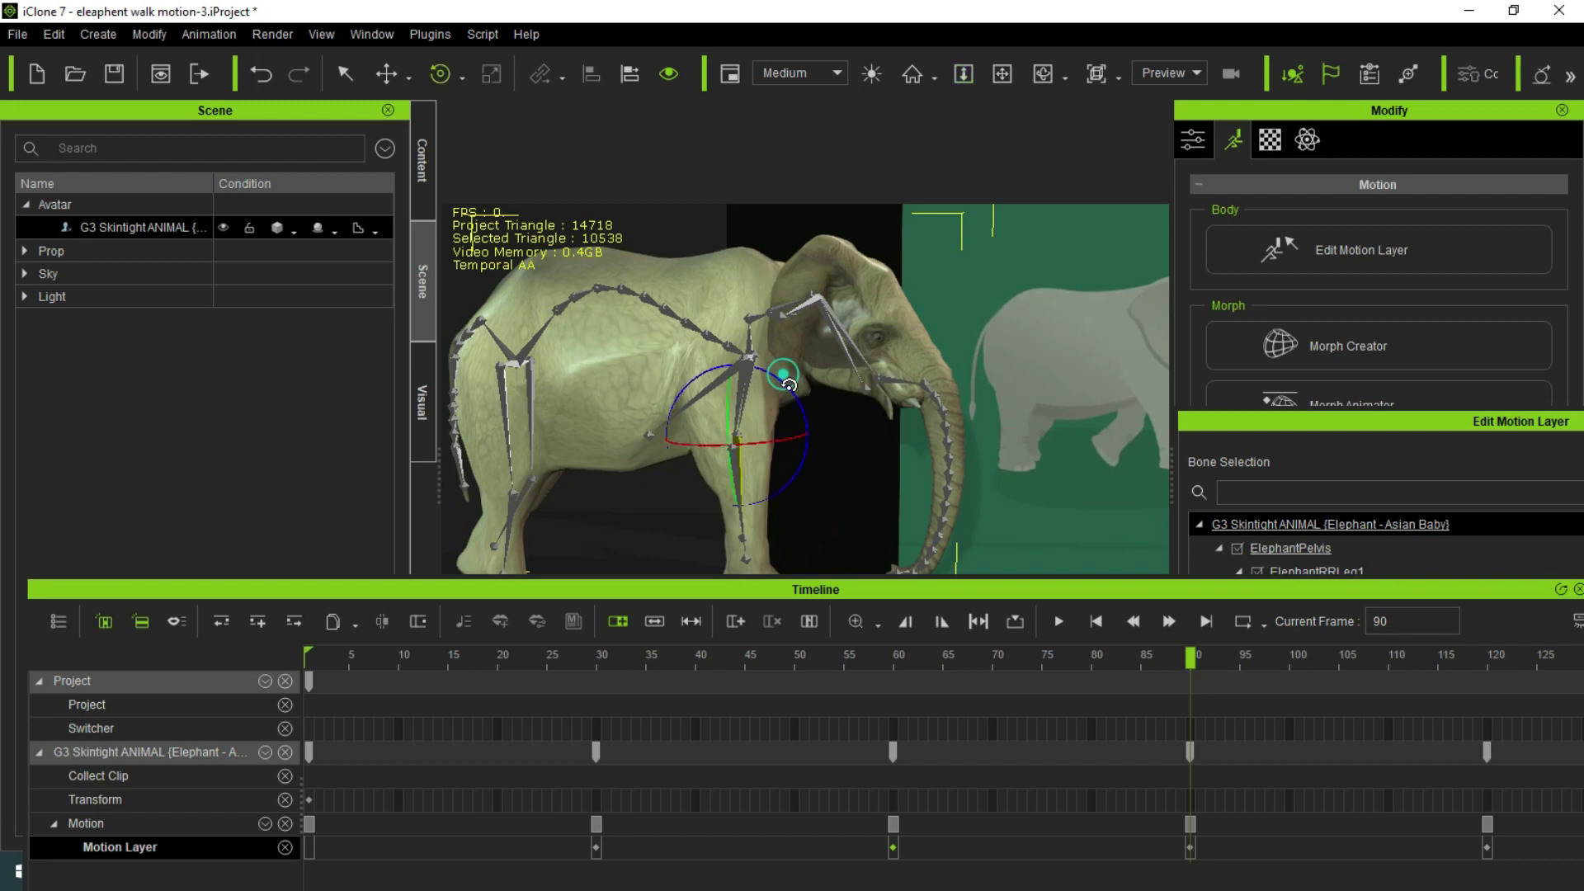
{"action": "left_click_drag", "start_coordinate": [783, 375], "coordinate": [785, 388]}
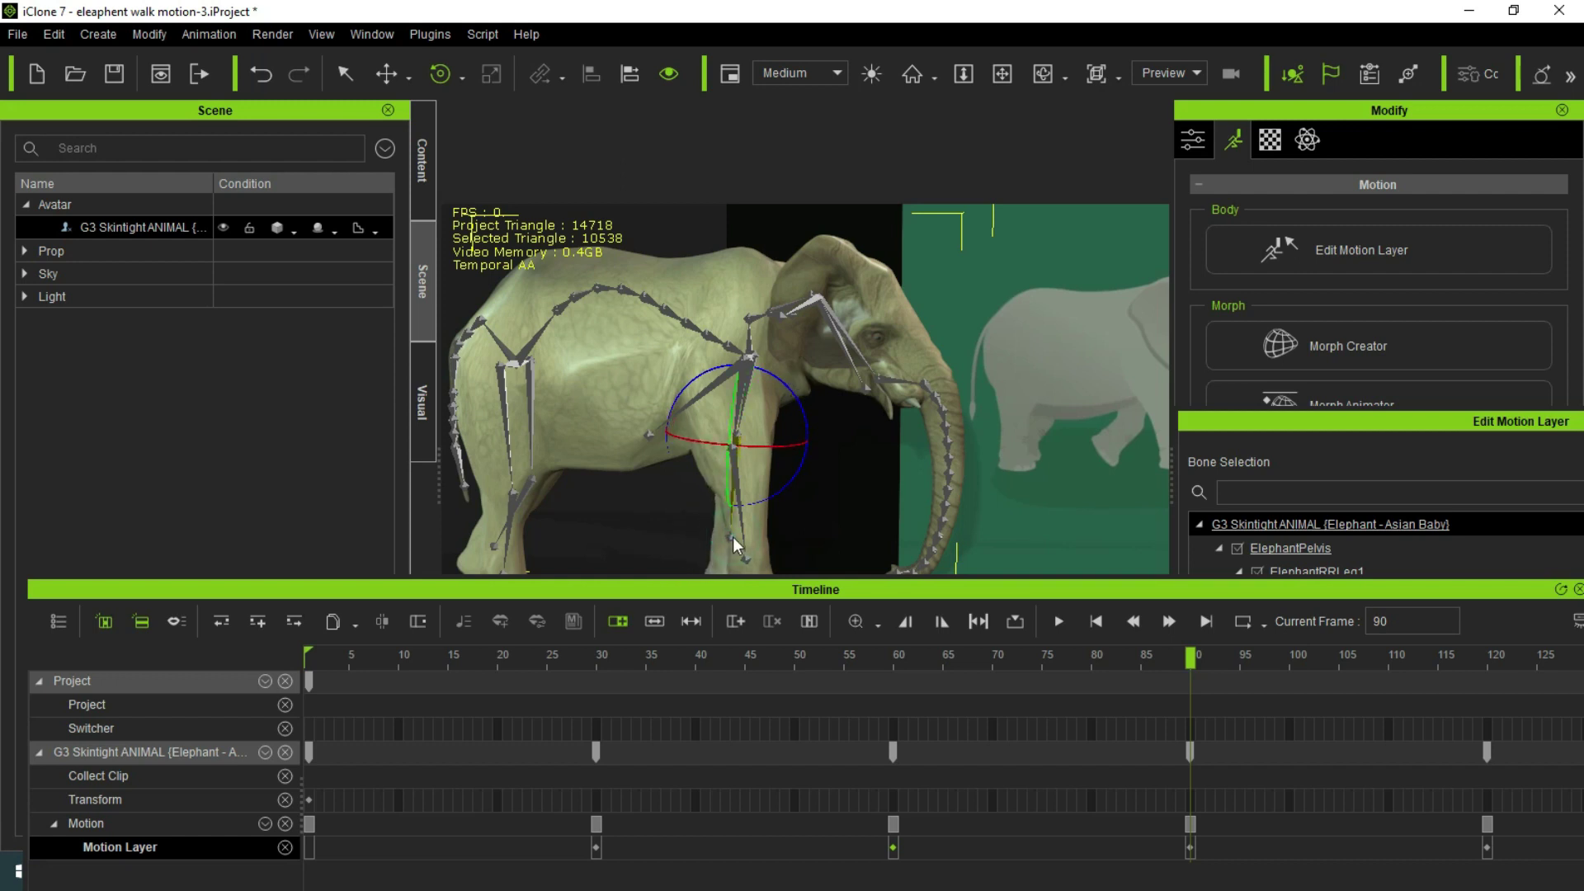
{"action": "left_click", "coordinate": [733, 542]}
{"action": "left_click_drag", "start_coordinate": [758, 484], "coordinate": [774, 500]}
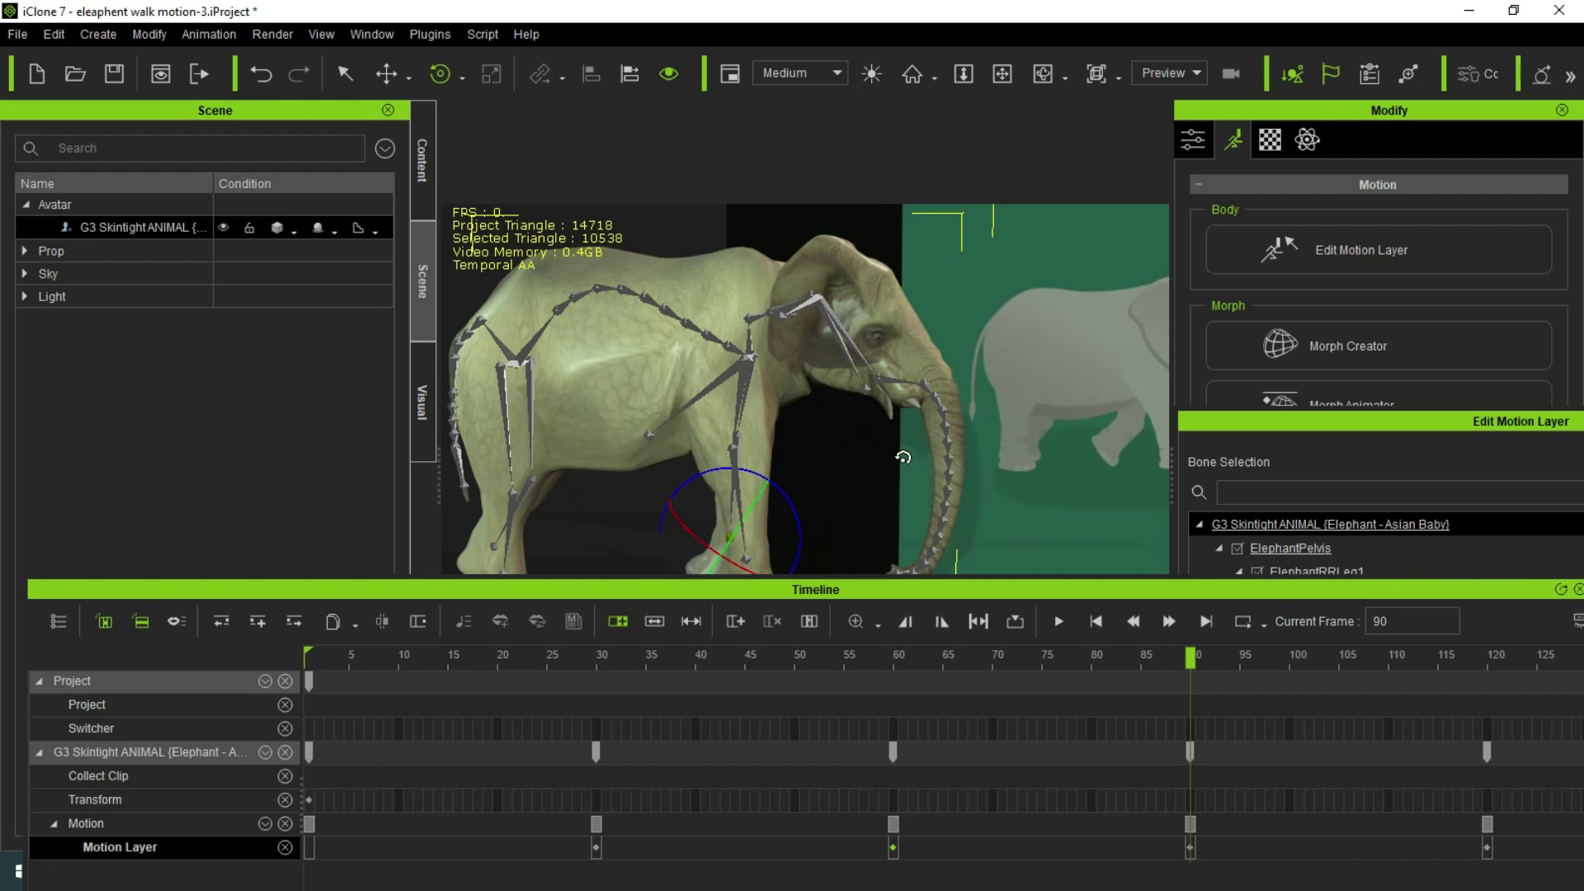
{"action": "left_click", "coordinate": [963, 73]}
{"action": "left_click_drag", "start_coordinate": [839, 363], "coordinate": [840, 384]}
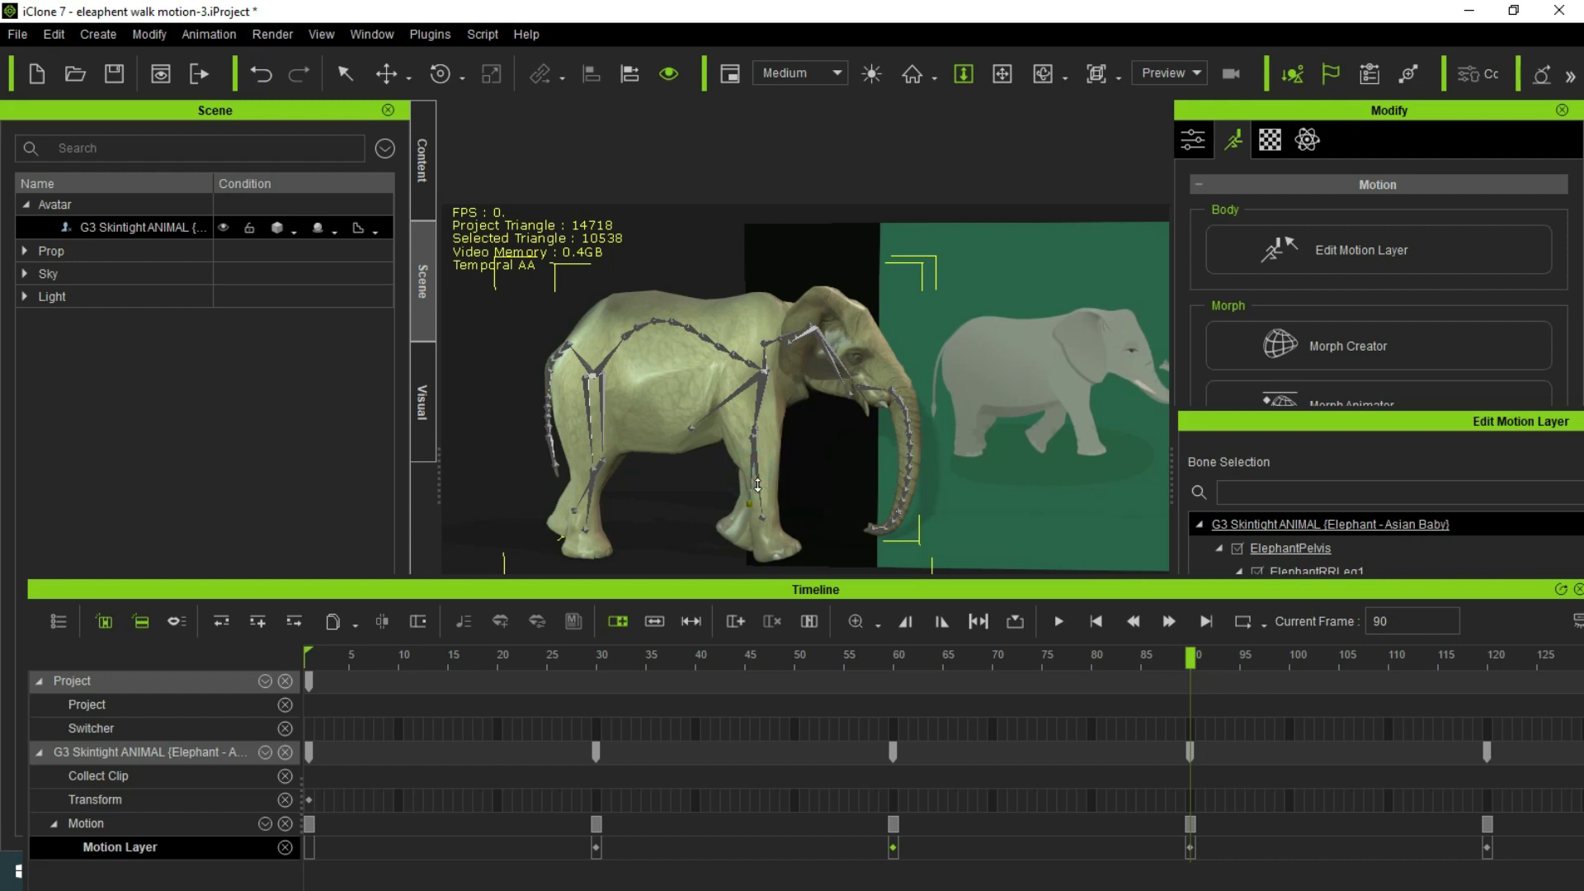
{"action": "key", "text": "e"}
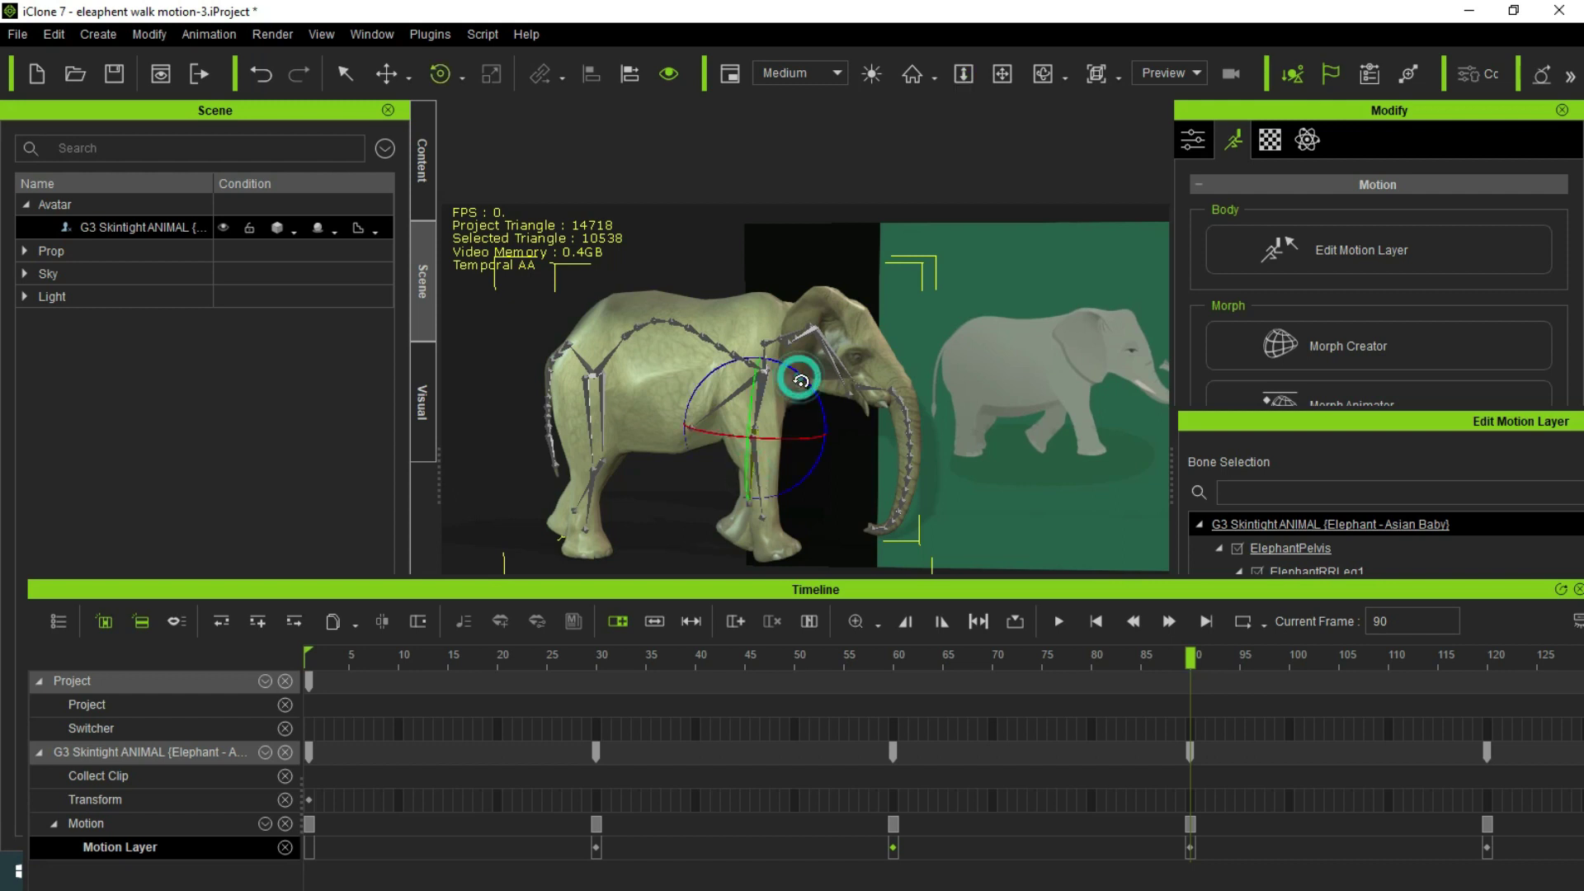
{"action": "left_click_drag", "start_coordinate": [807, 388], "coordinate": [807, 388]}
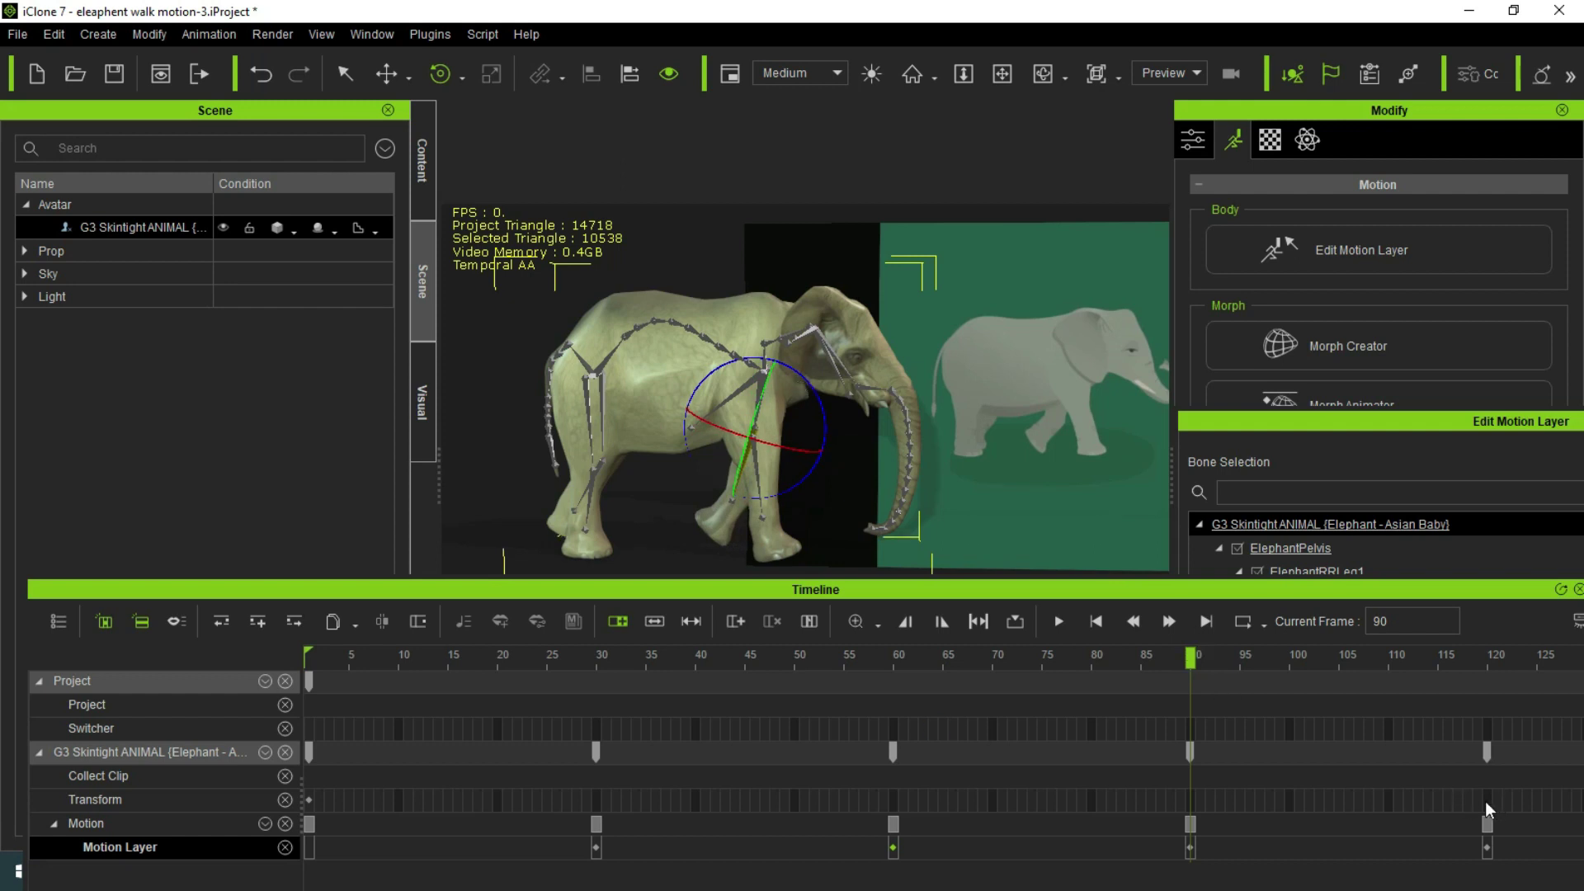
{"action": "left_click", "coordinate": [1056, 623]}
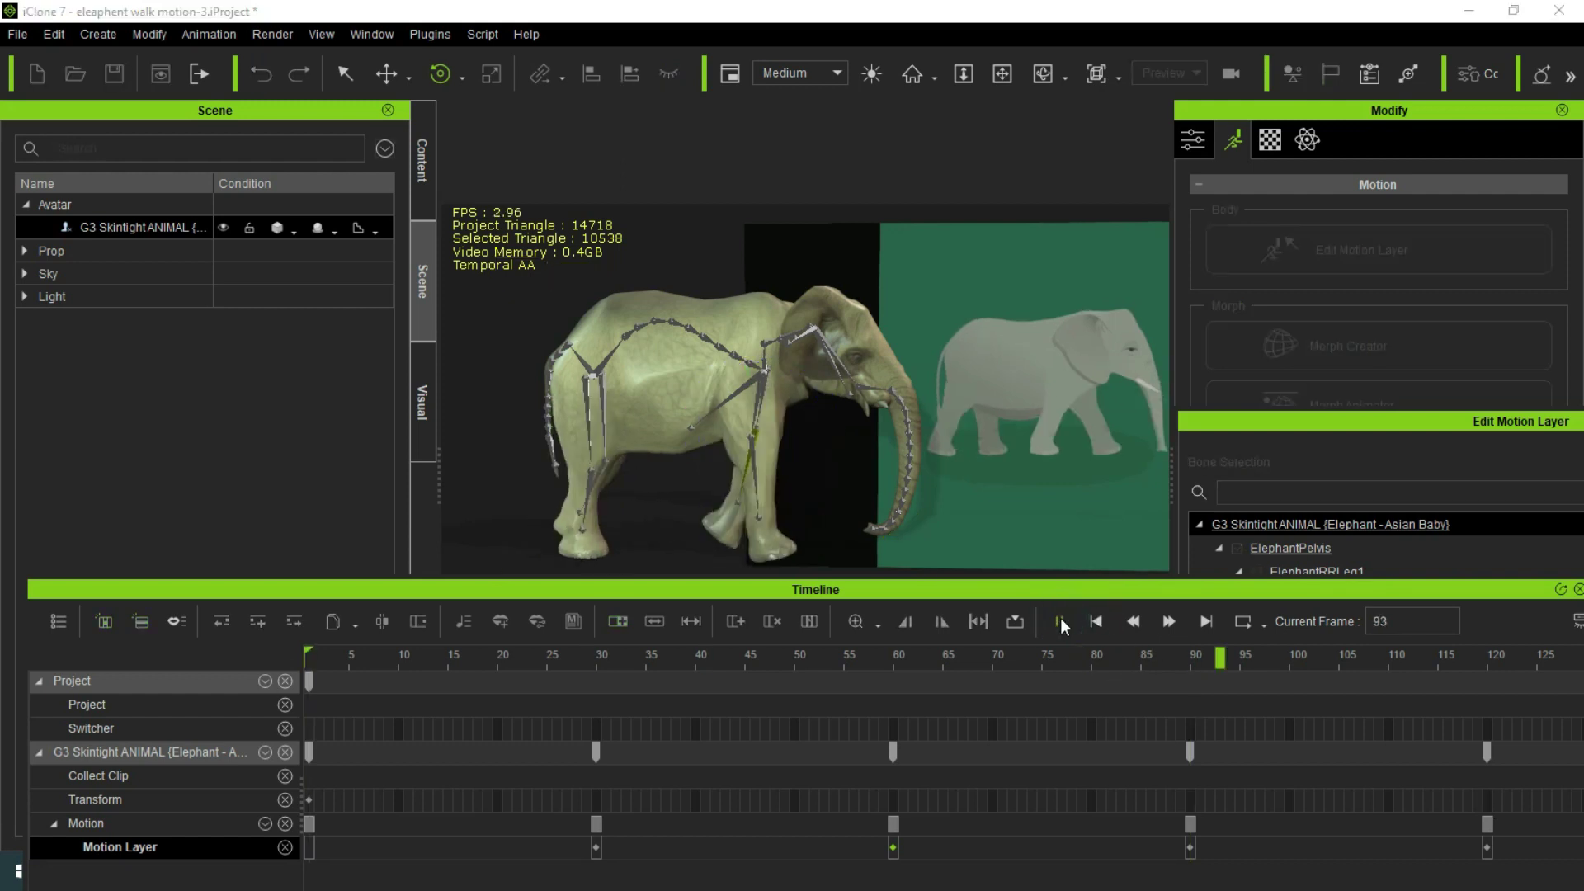
- Stop the preview, select the frame-120 Transform key, and move to frame 30
{"action": "left_click", "coordinate": [1096, 621]}
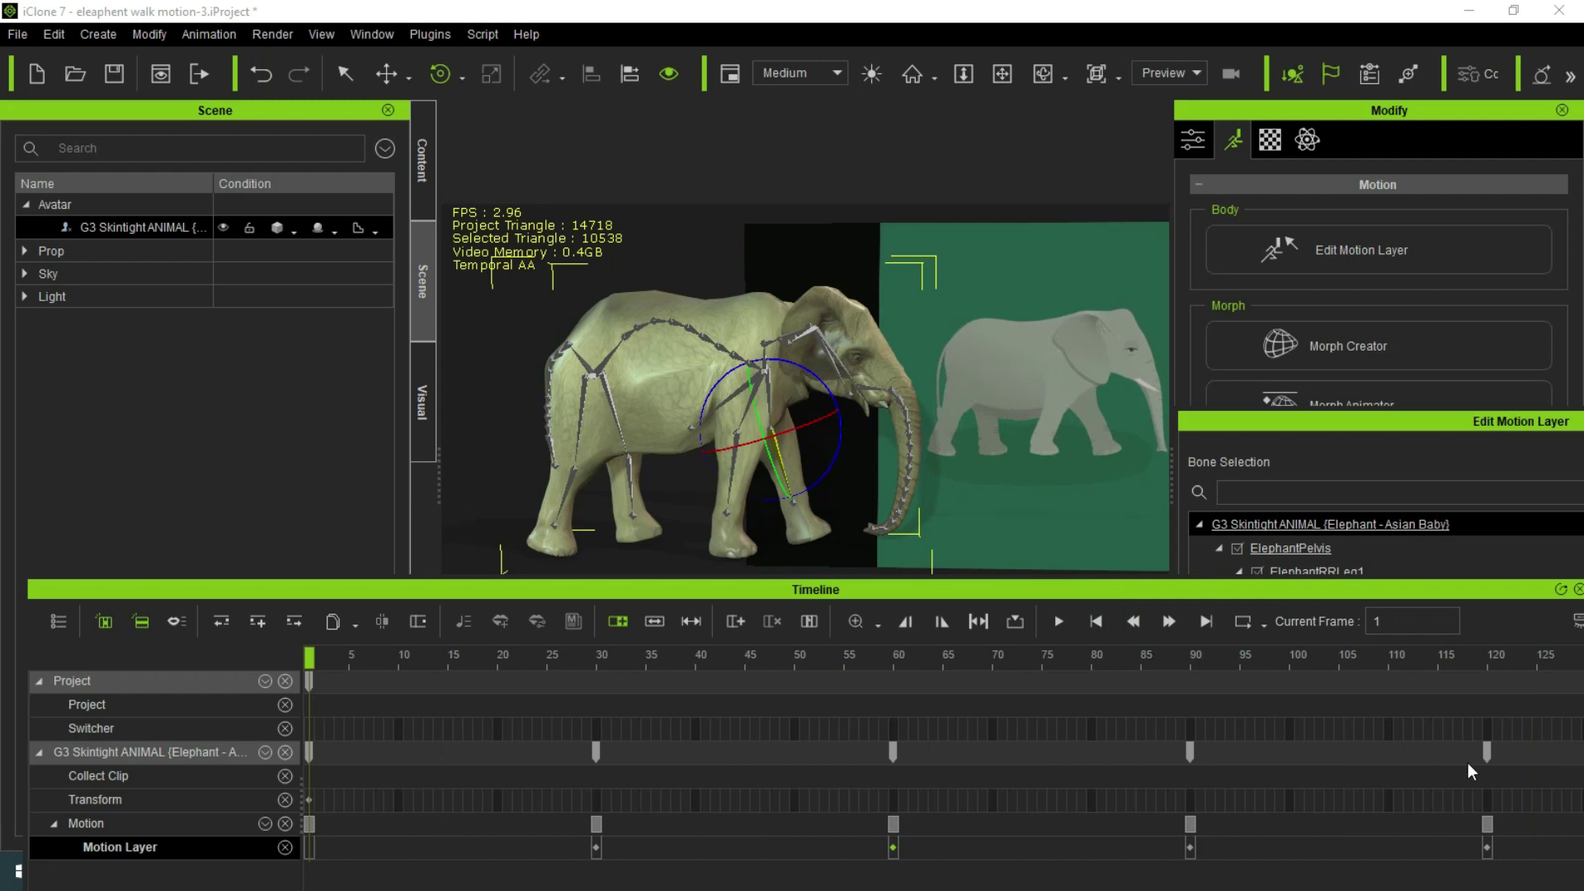
{"action": "left_click", "coordinate": [1487, 799]}
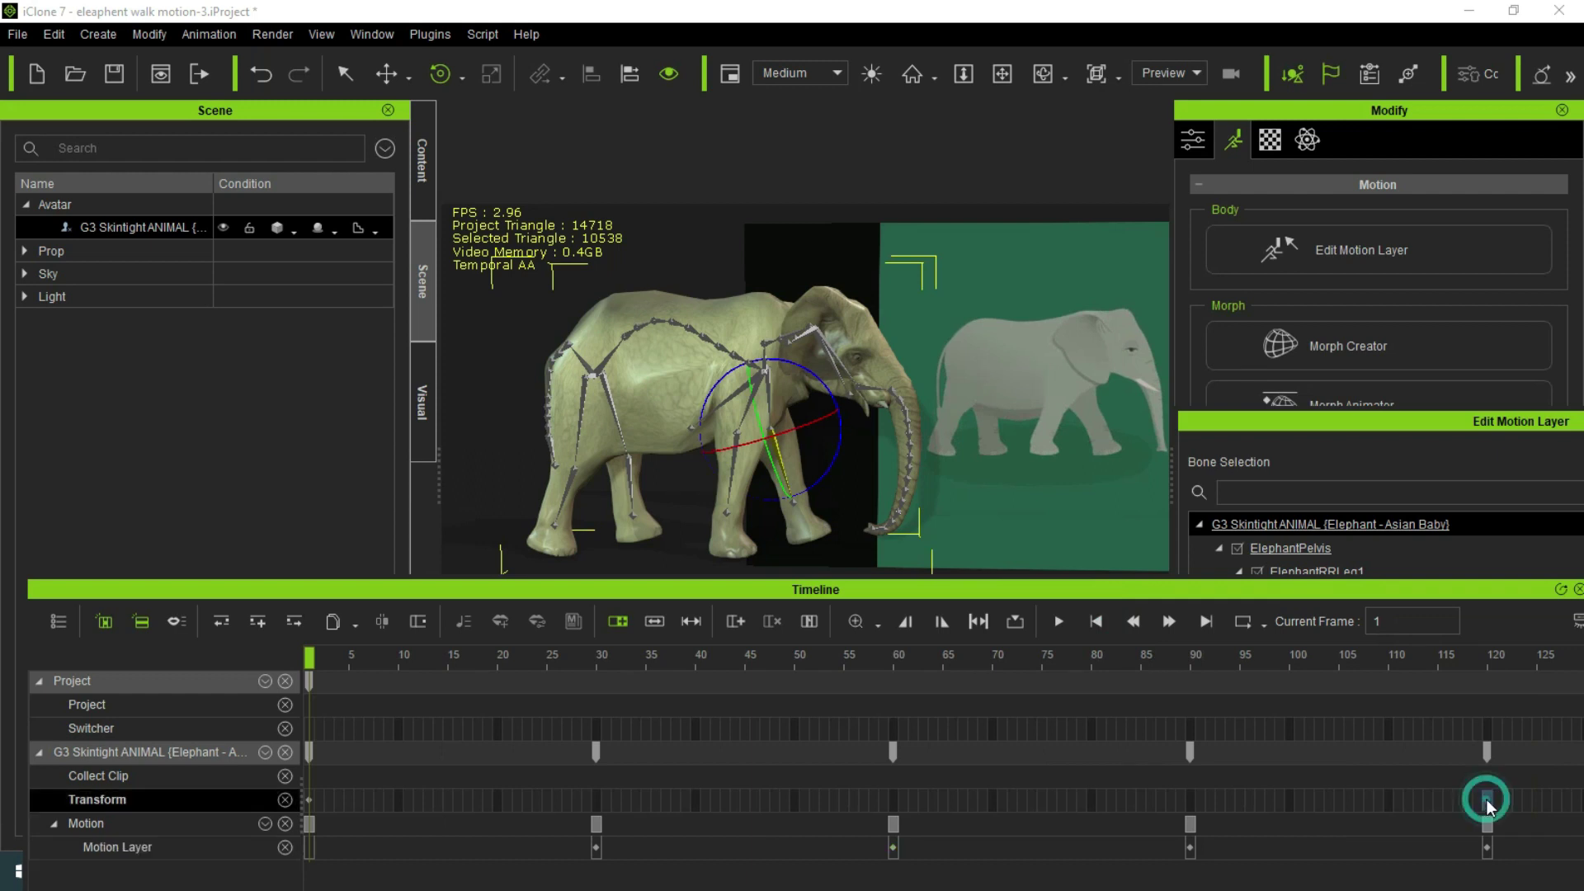
{"action": "left_click", "coordinate": [1486, 754]}
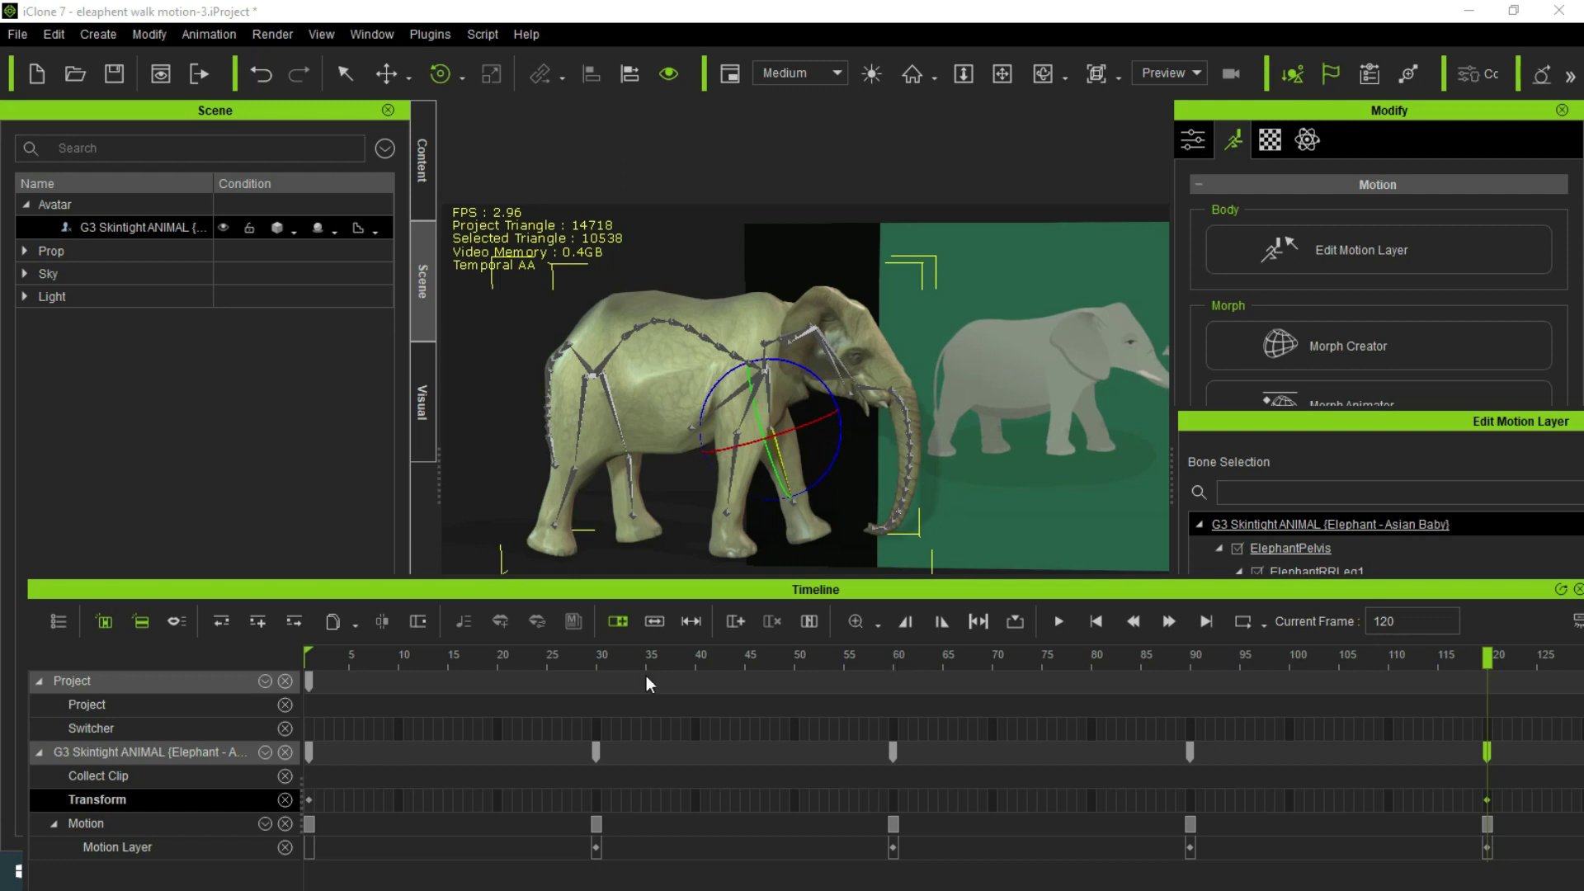
{"action": "left_click", "coordinate": [599, 662]}
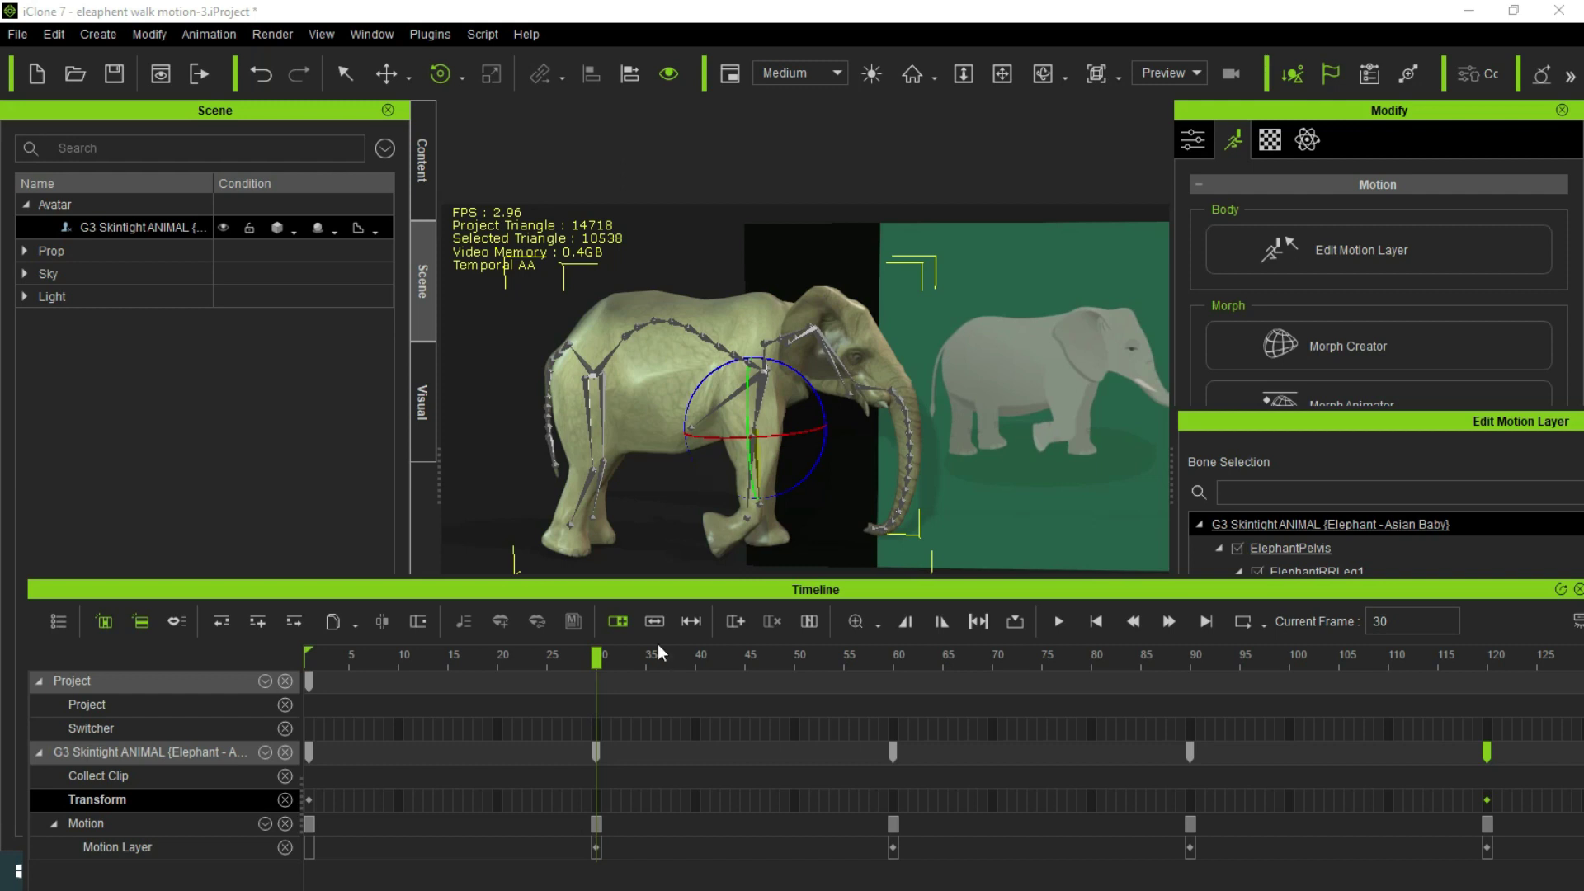
- Switch to the Move tool, then dock and close the Edit Motion Layer panel for a full-width timeline
{"action": "key", "text": "w"}
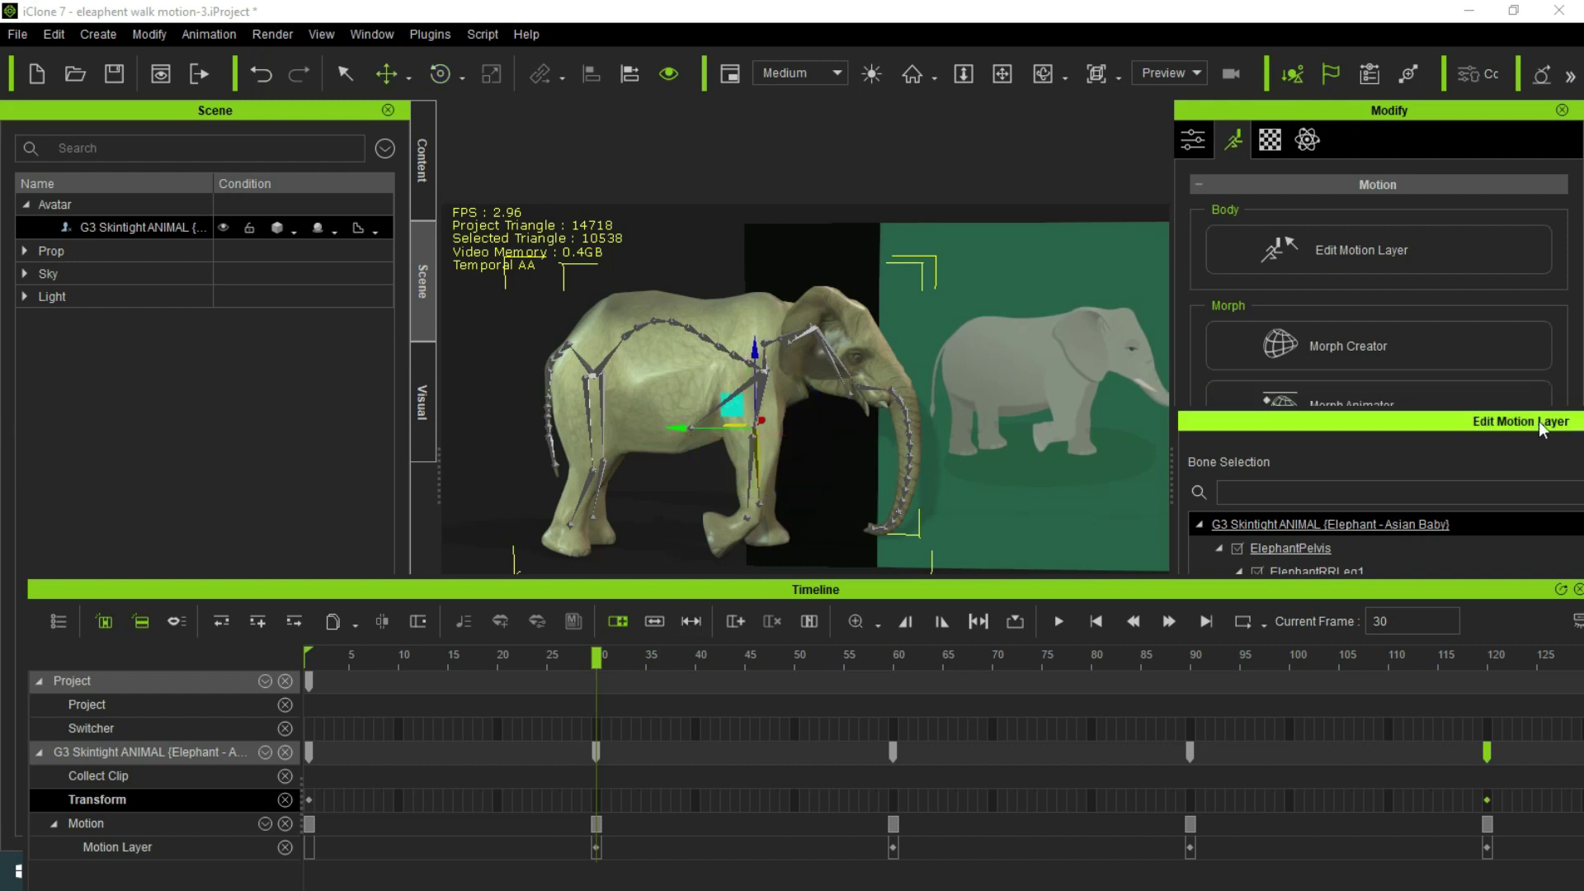
{"action": "left_click_drag", "start_coordinate": [1538, 421], "coordinate": [1491, 424]}
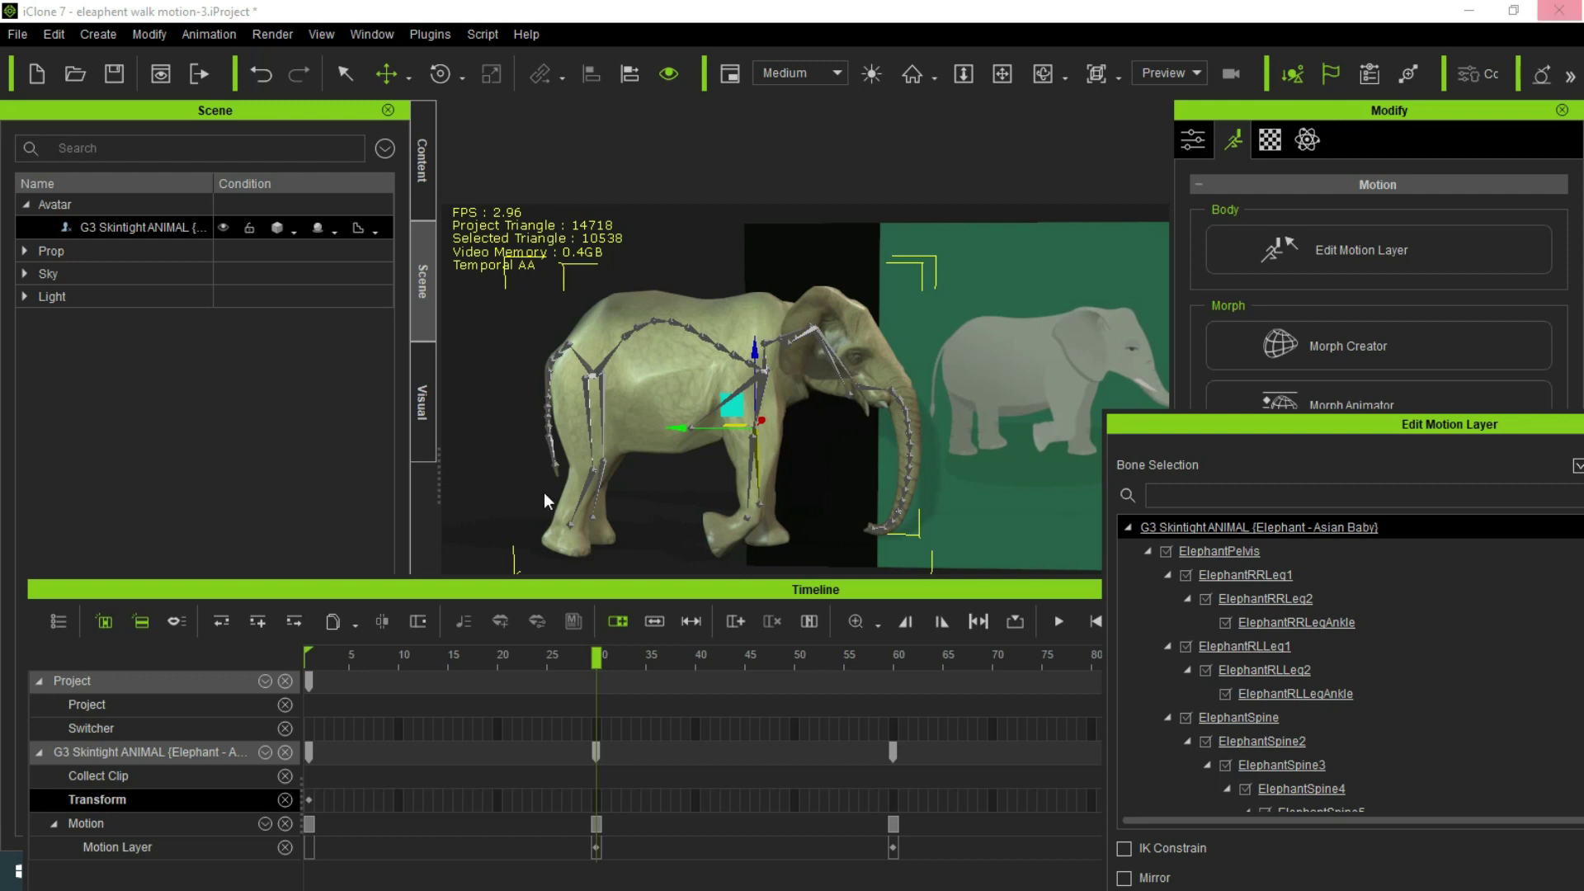
{"action": "left_click", "coordinate": [1384, 423]}
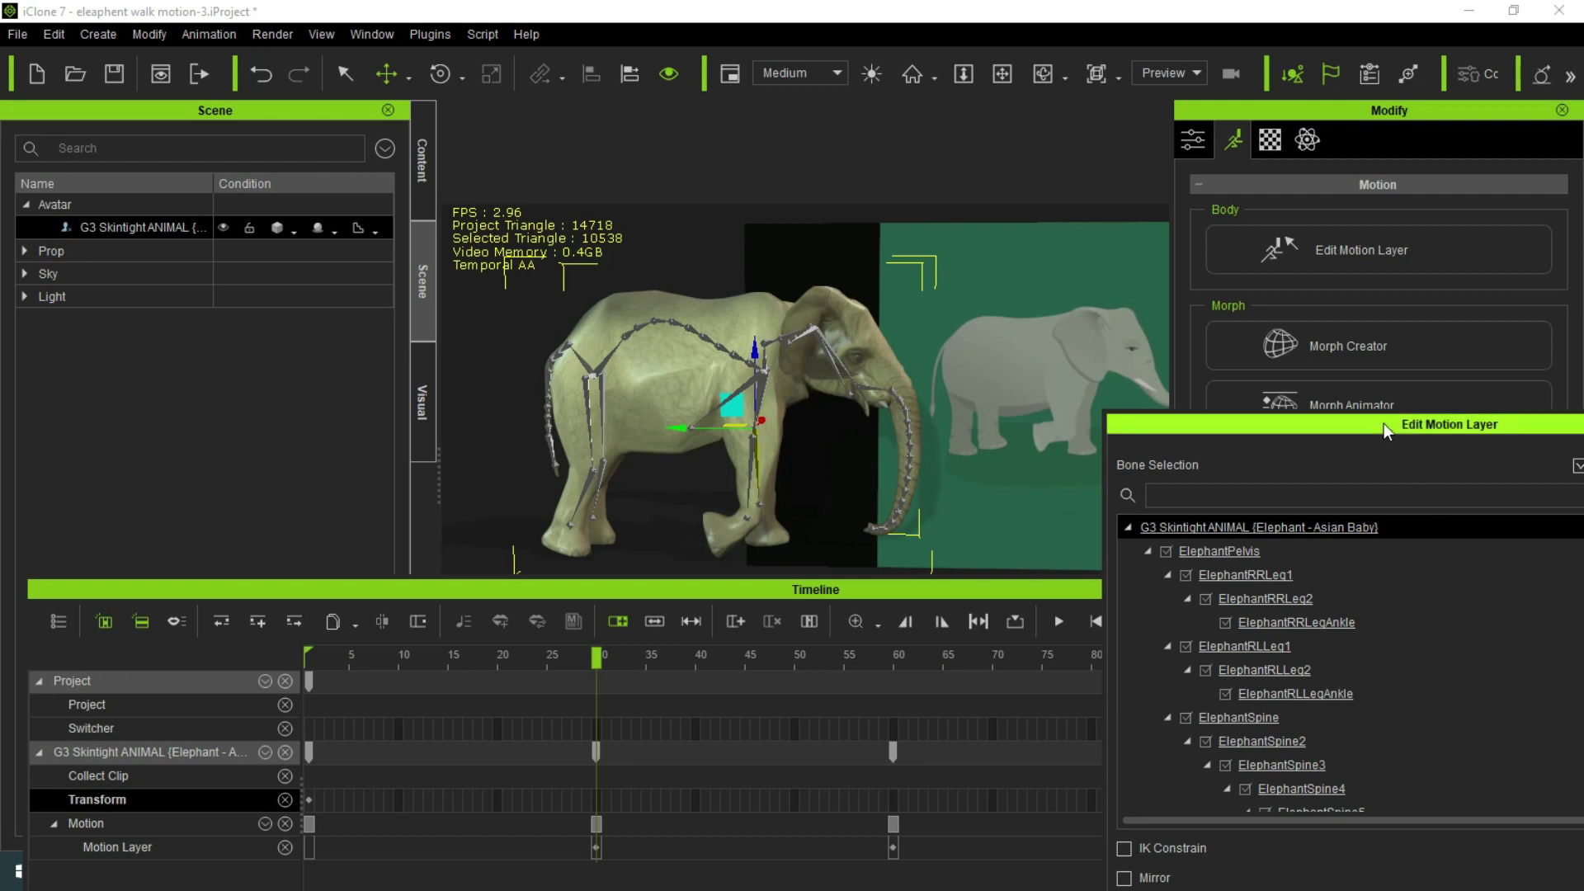
{"action": "left_click_drag", "start_coordinate": [1300, 463], "coordinate": [1321, 454]}
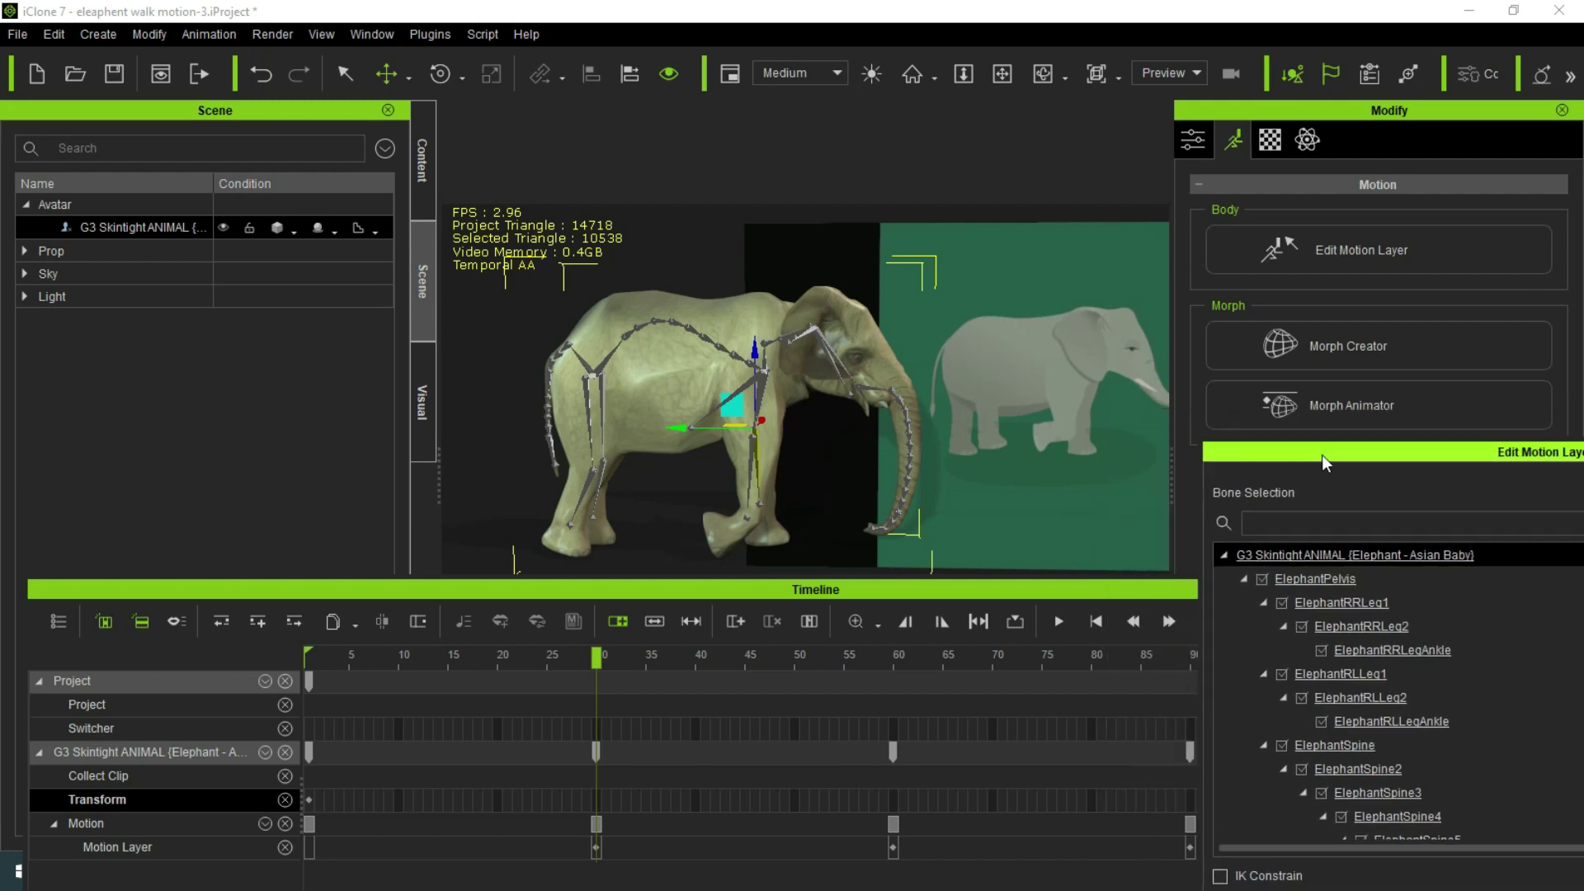
{"action": "left_click", "coordinate": [921, 587]}
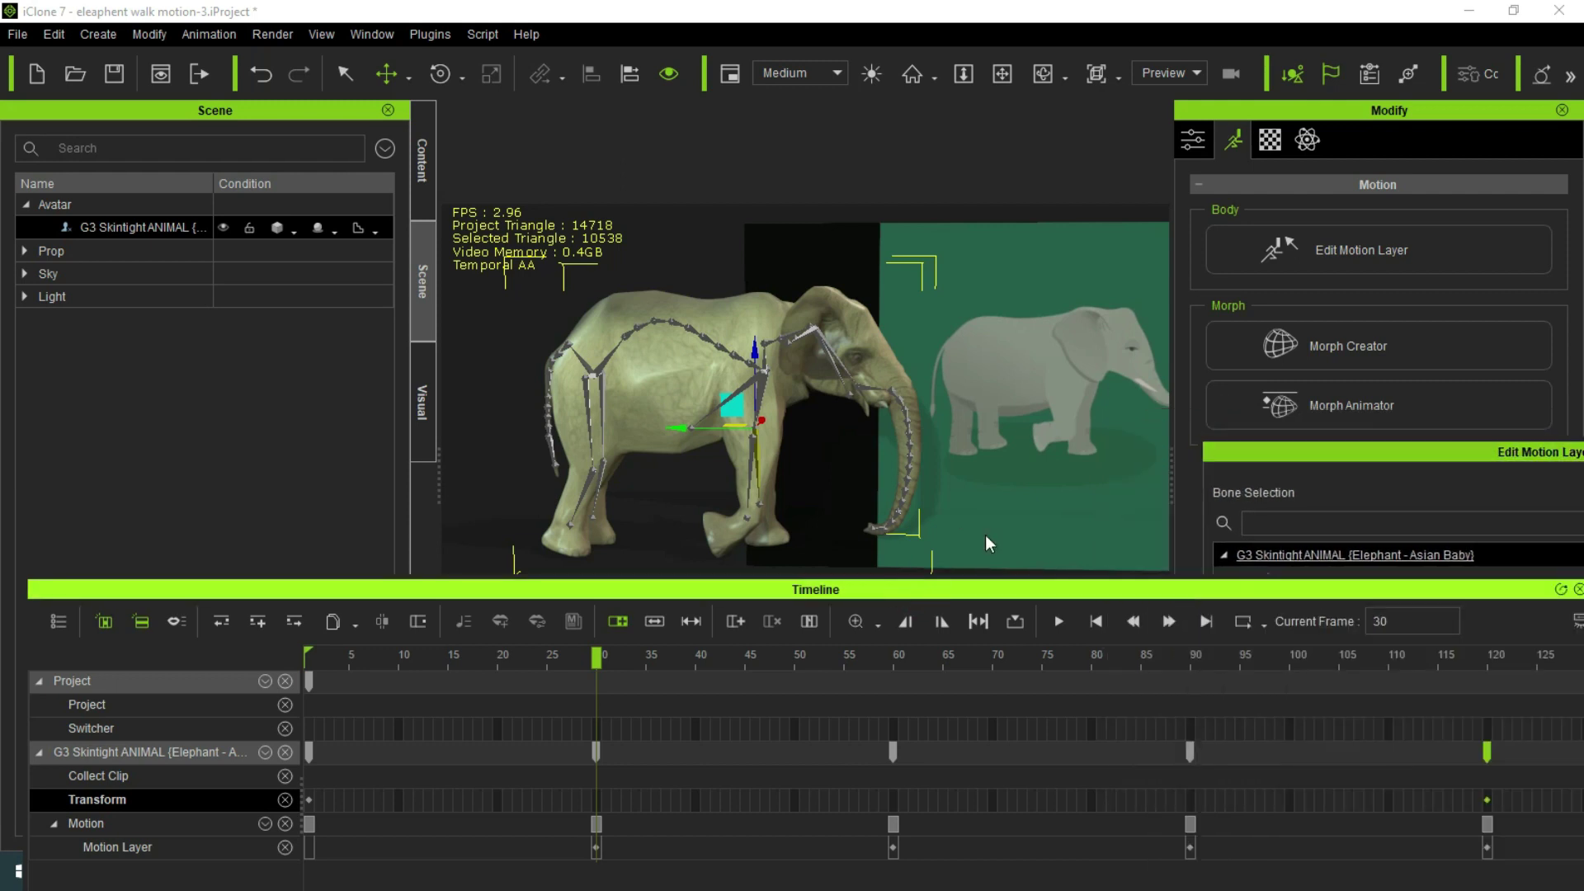
{"action": "mouse_move", "coordinate": [1430, 453]}
{"action": "left_mouse_down"}
{"action": "mouse_move", "coordinate": [1081, 440]}
{"action": "mouse_move", "coordinate": [977, 458]}
{"action": "mouse_move", "coordinate": [1390, 458]}
{"action": "left_mouse_up"}
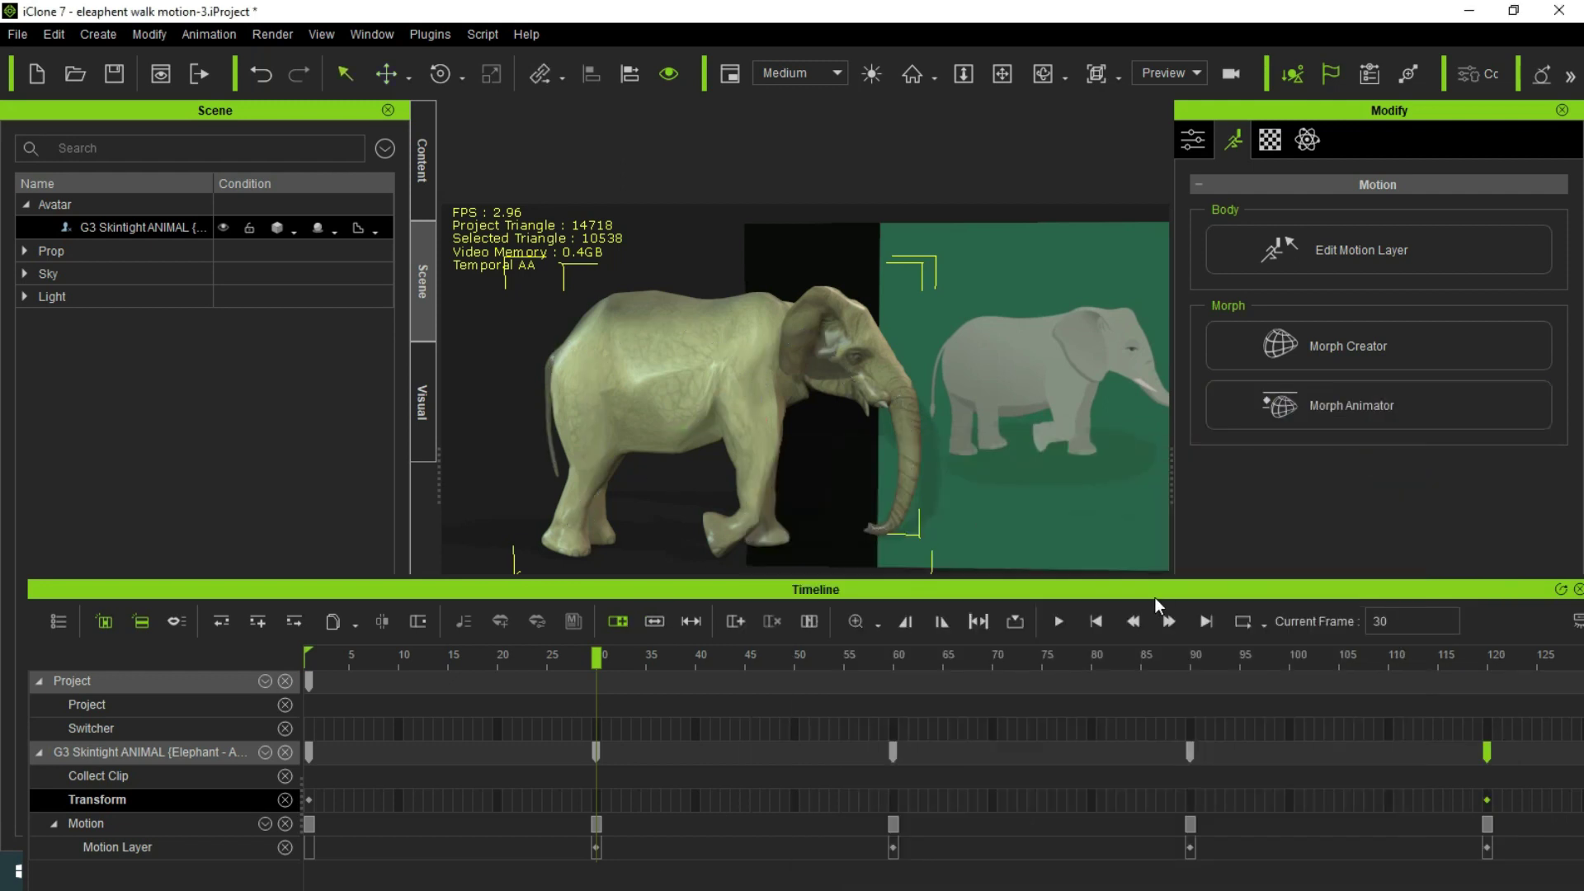
- Raise the elephant's body at frame 30 and copy that Transform key to frame 90
{"action": "left_click_drag", "start_coordinate": [1155, 592], "coordinate": [472, 592]}
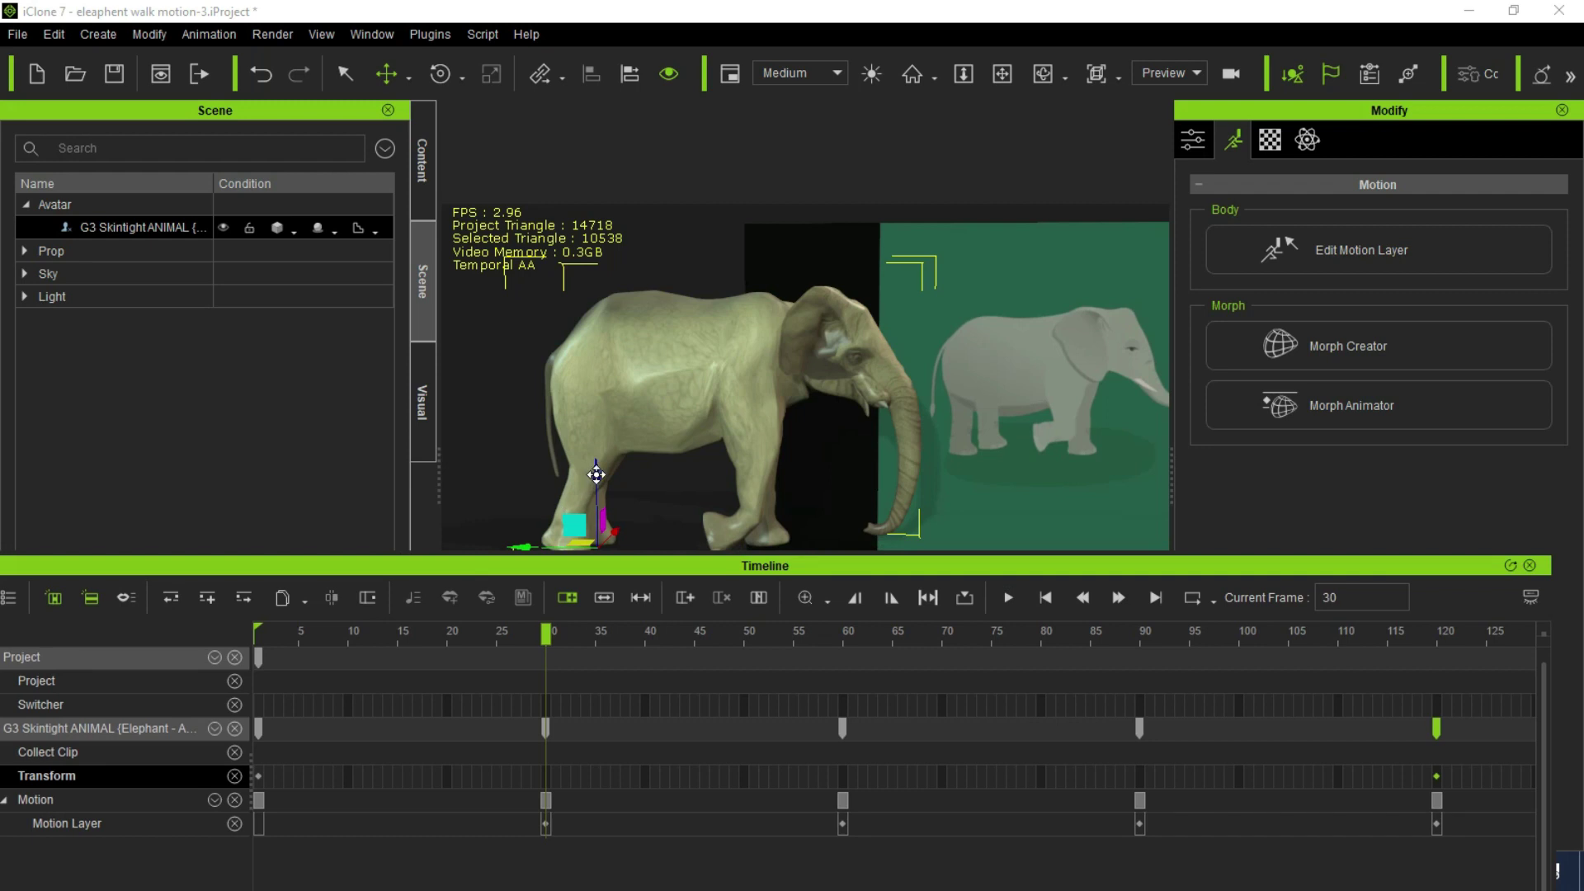
{"action": "left_click_drag", "start_coordinate": [596, 471], "coordinate": [596, 471]}
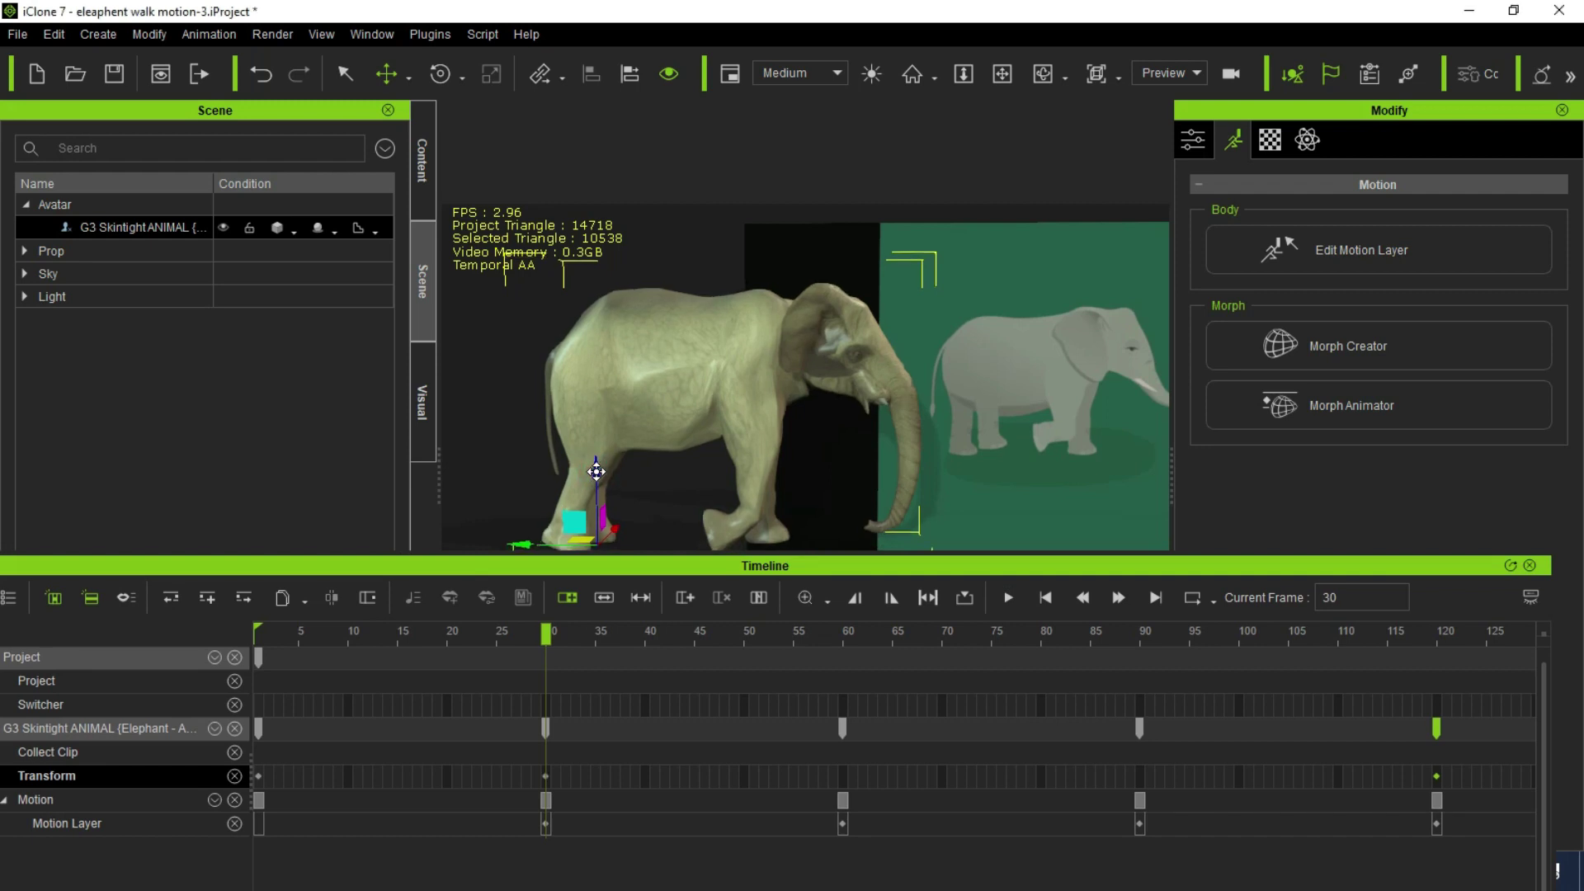
{"action": "right_click", "coordinate": [546, 775]}
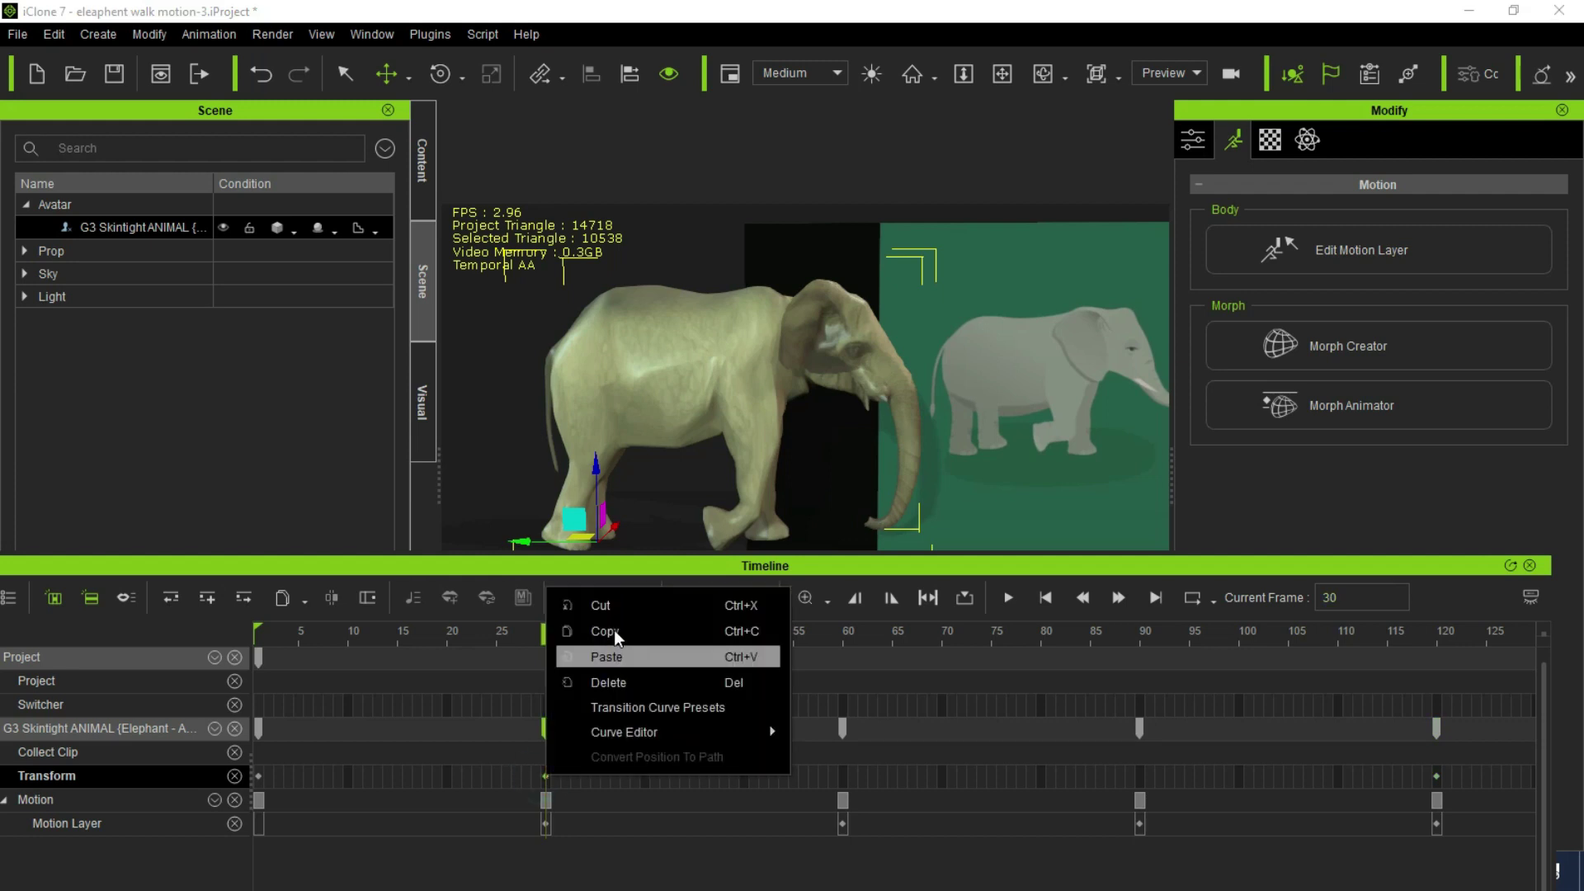
{"action": "left_click", "coordinate": [615, 633]}
{"action": "left_click", "coordinate": [1138, 779]}
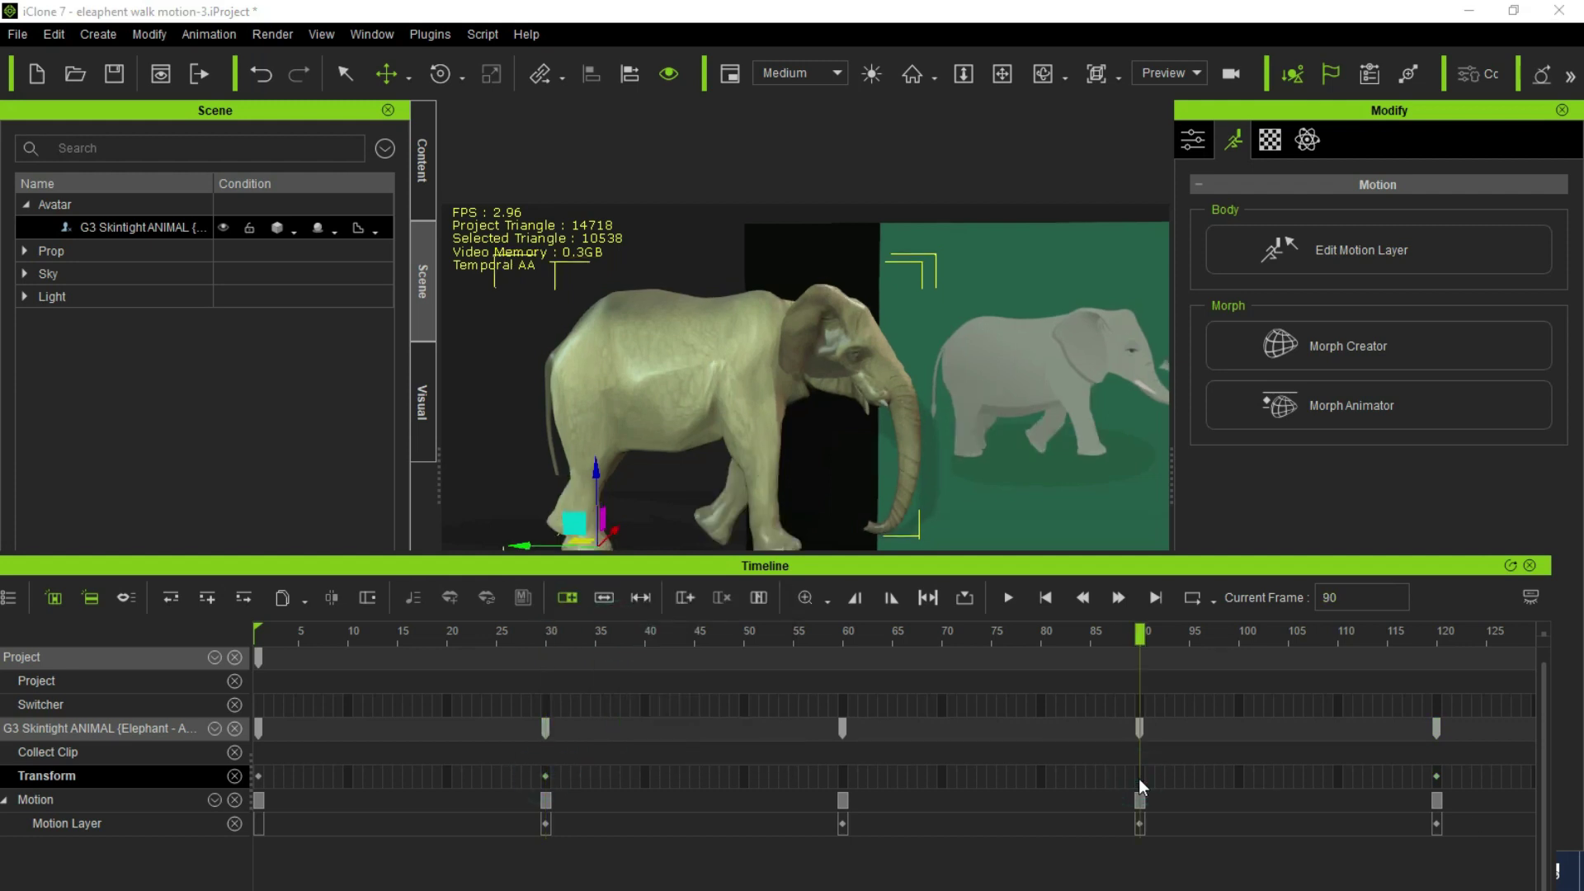
{"action": "key", "text": "ctrl+v"}
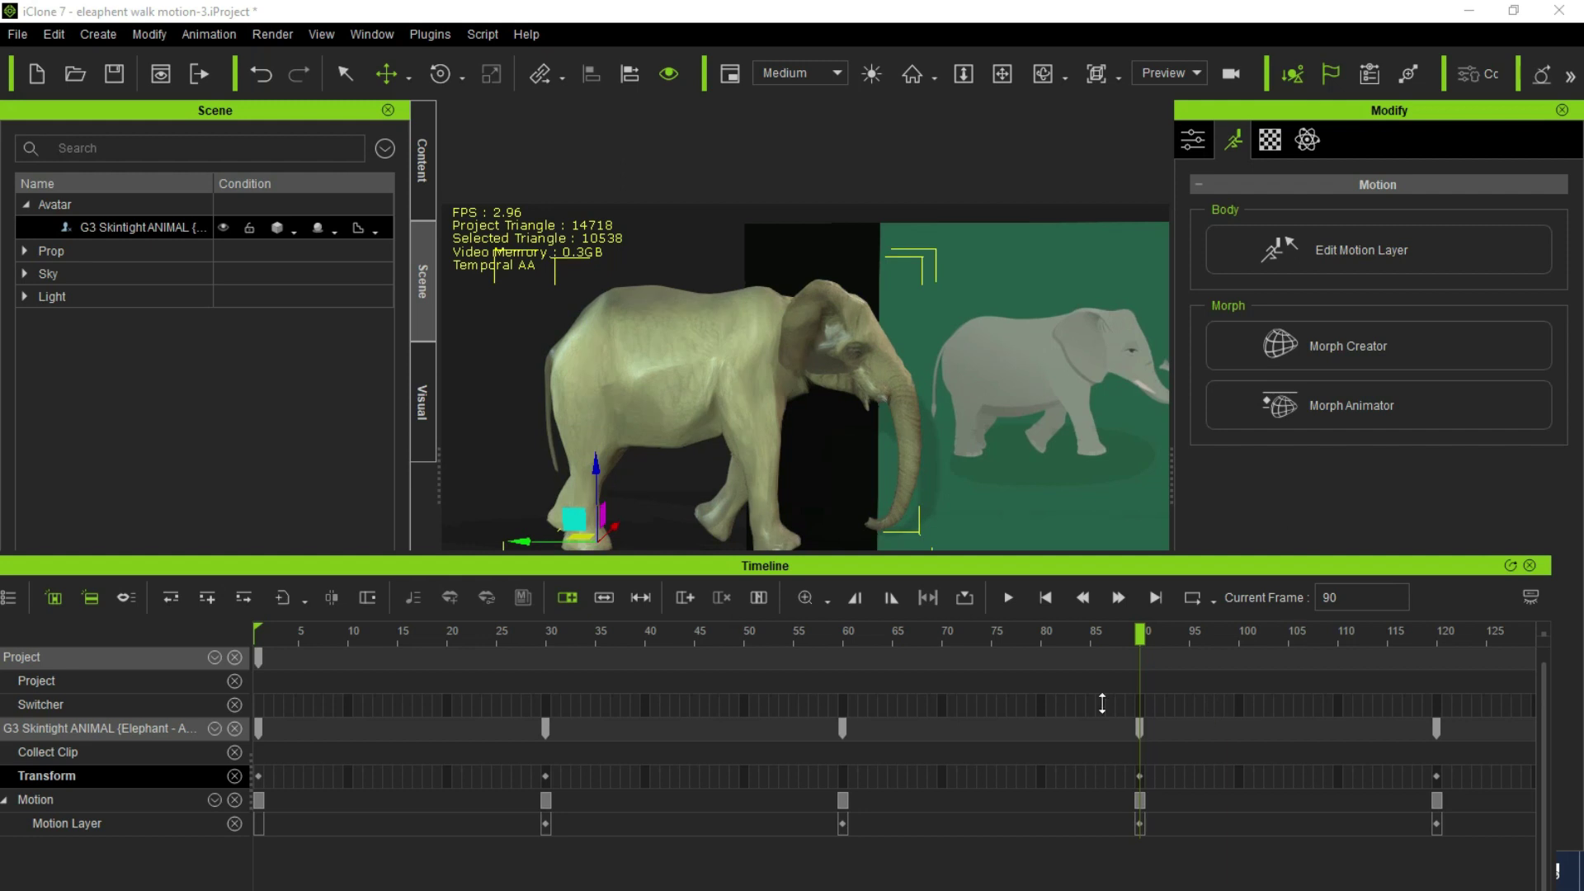
- Preview the walk twice, then reopen Edit Motion Layer at frame 1
{"action": "left_click", "coordinate": [1007, 598]}
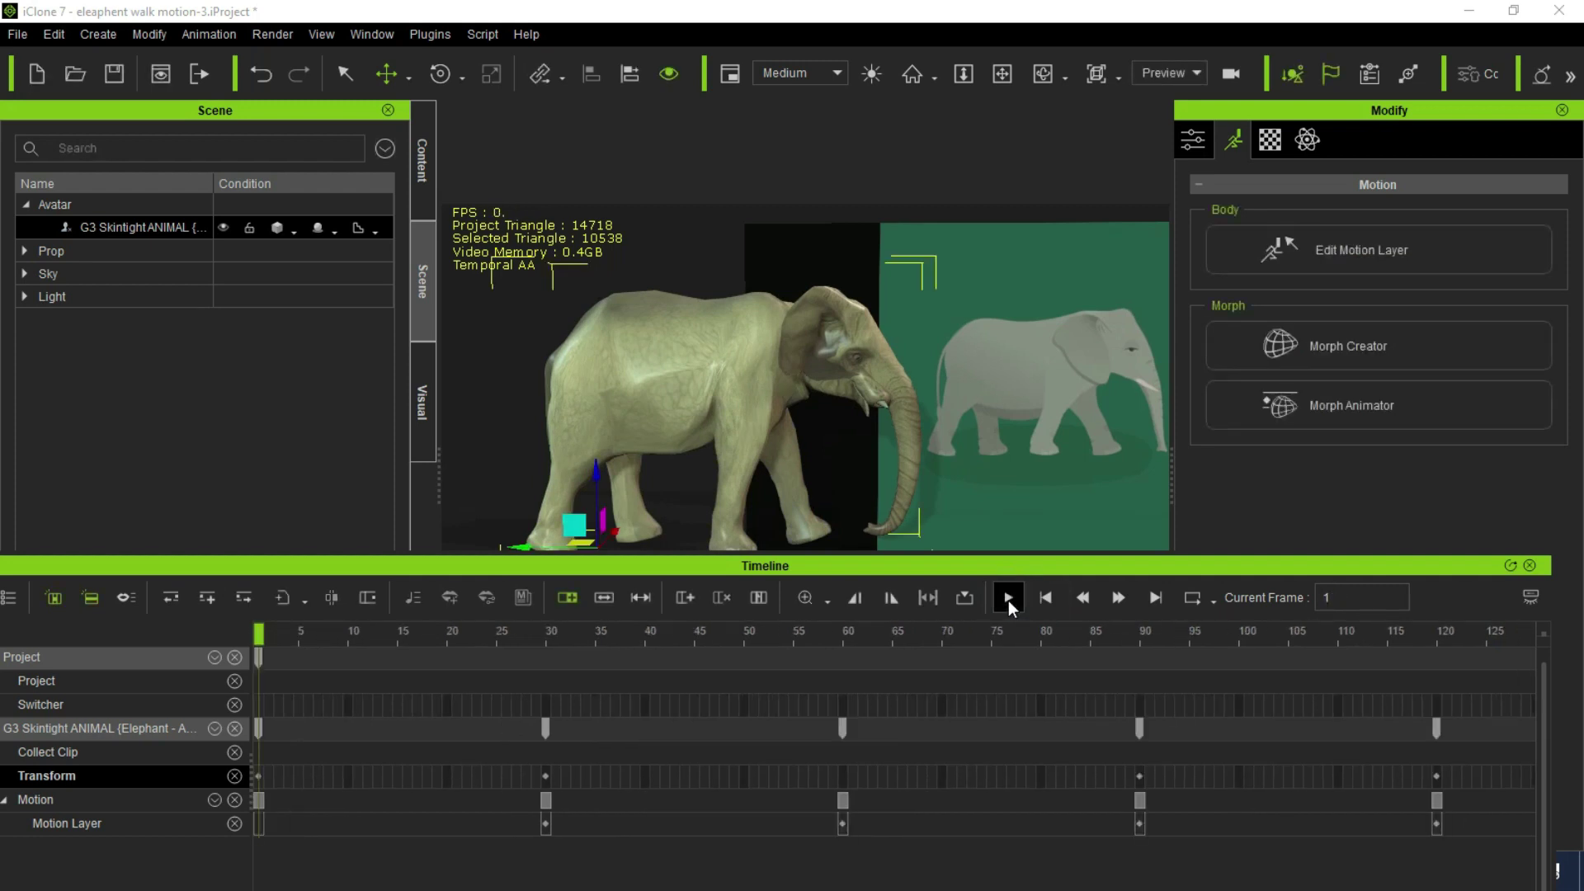
{"action": "left_click", "coordinate": [1008, 601]}
{"action": "left_click", "coordinate": [1007, 599]}
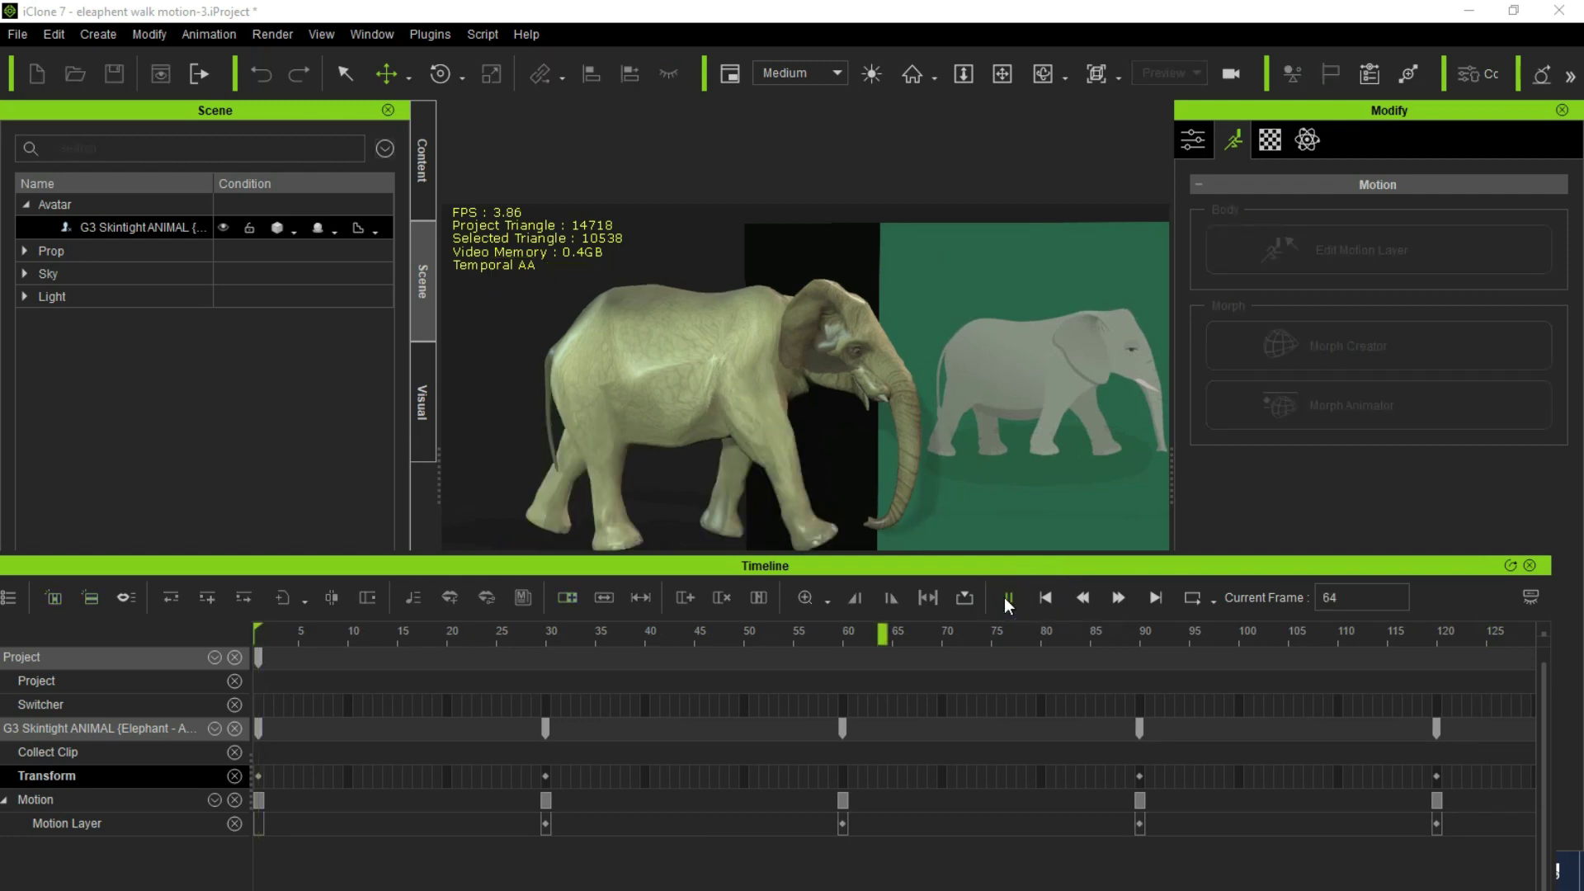
{"action": "left_click", "coordinate": [1043, 597]}
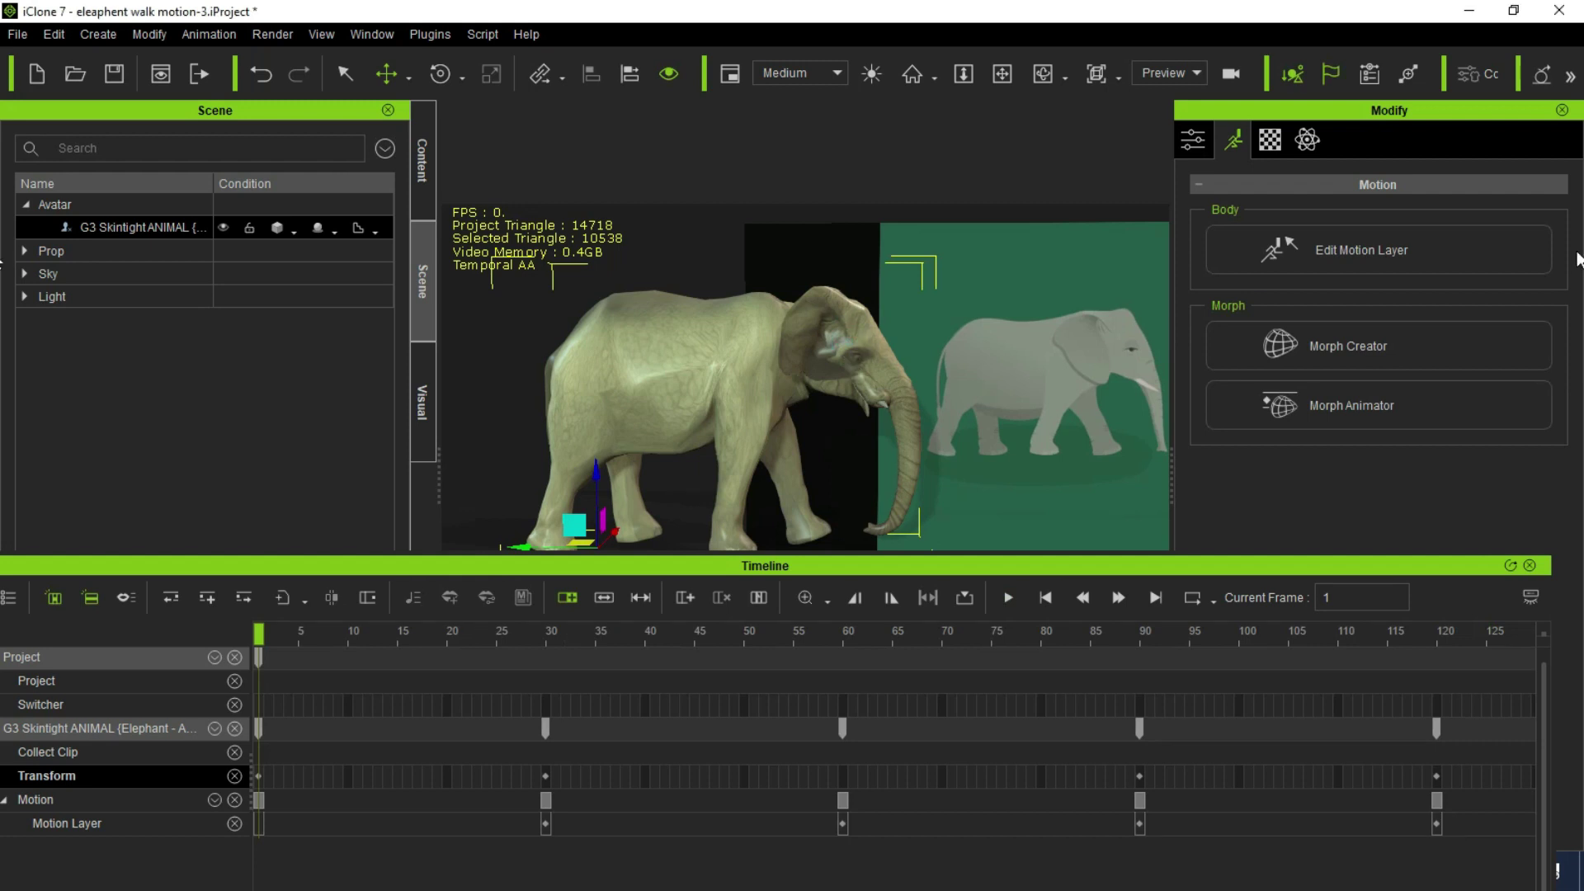
{"action": "left_click", "coordinate": [1312, 252]}
- At frame 60, rotate the neck bone to tilt the elephant's head and trunk slightly
{"action": "left_click_drag", "start_coordinate": [934, 459], "coordinate": [1217, 459]}
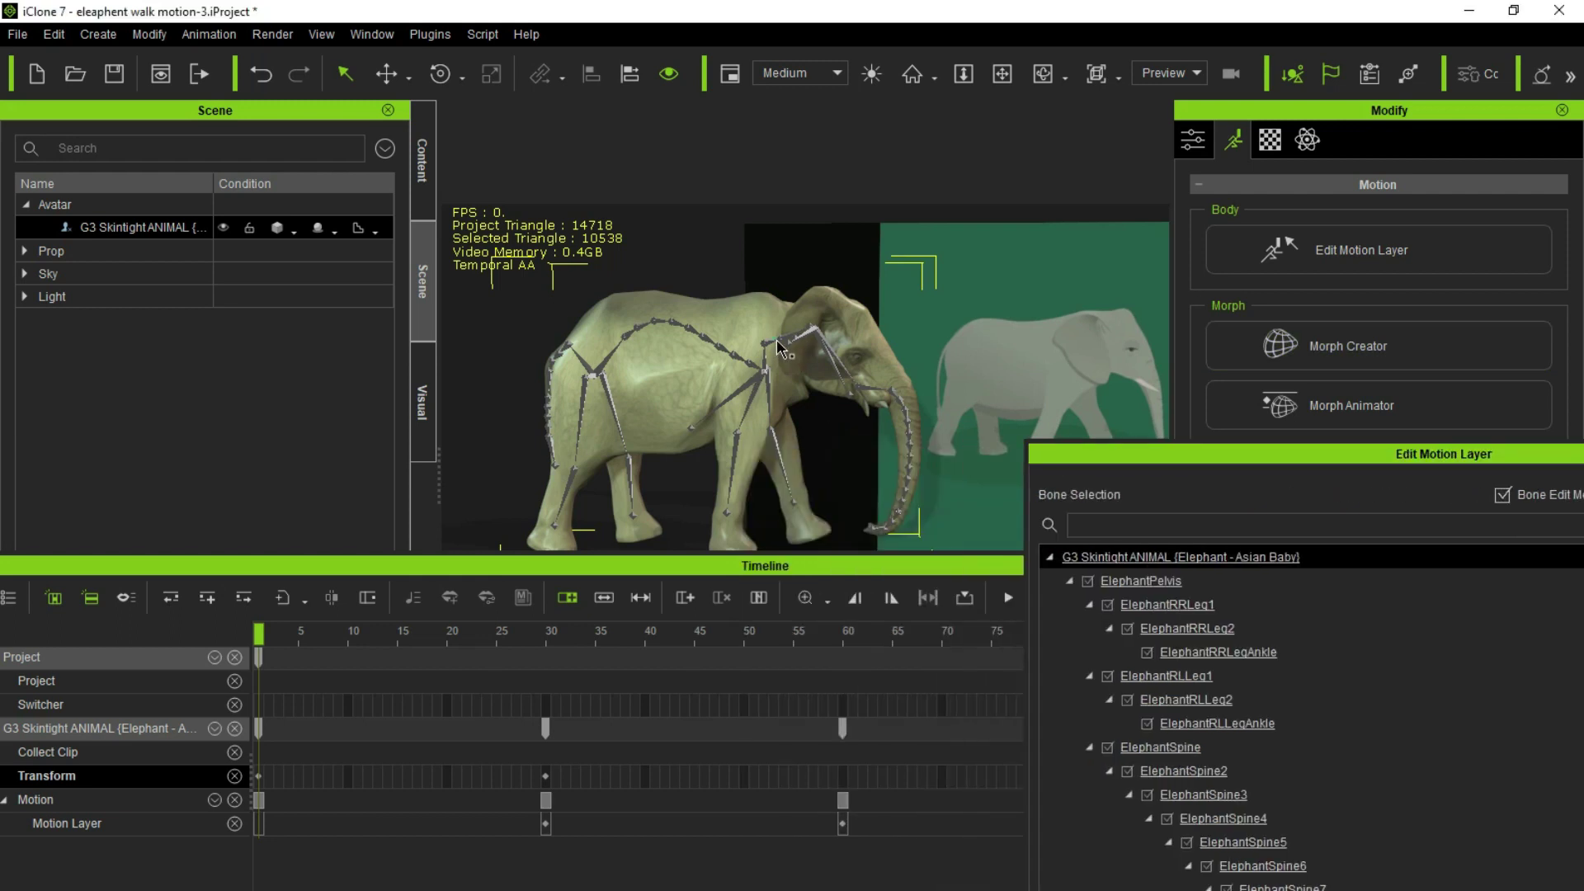
{"action": "left_click", "coordinate": [775, 348]}
{"action": "left_click", "coordinate": [847, 646]}
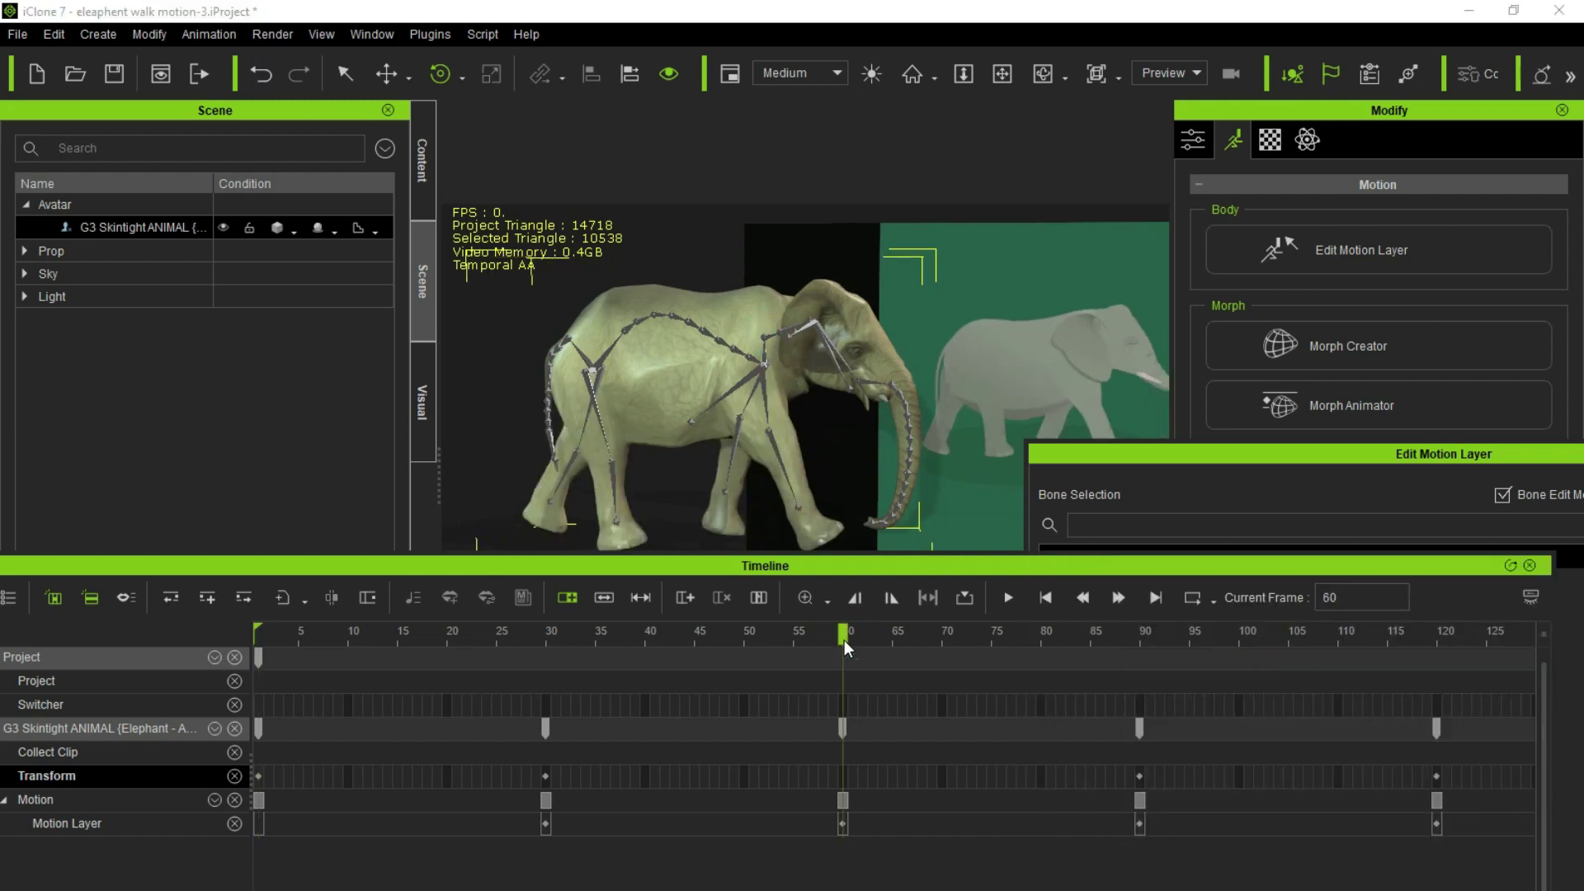
{"action": "left_click", "coordinate": [772, 335]}
{"action": "key", "text": "e"}
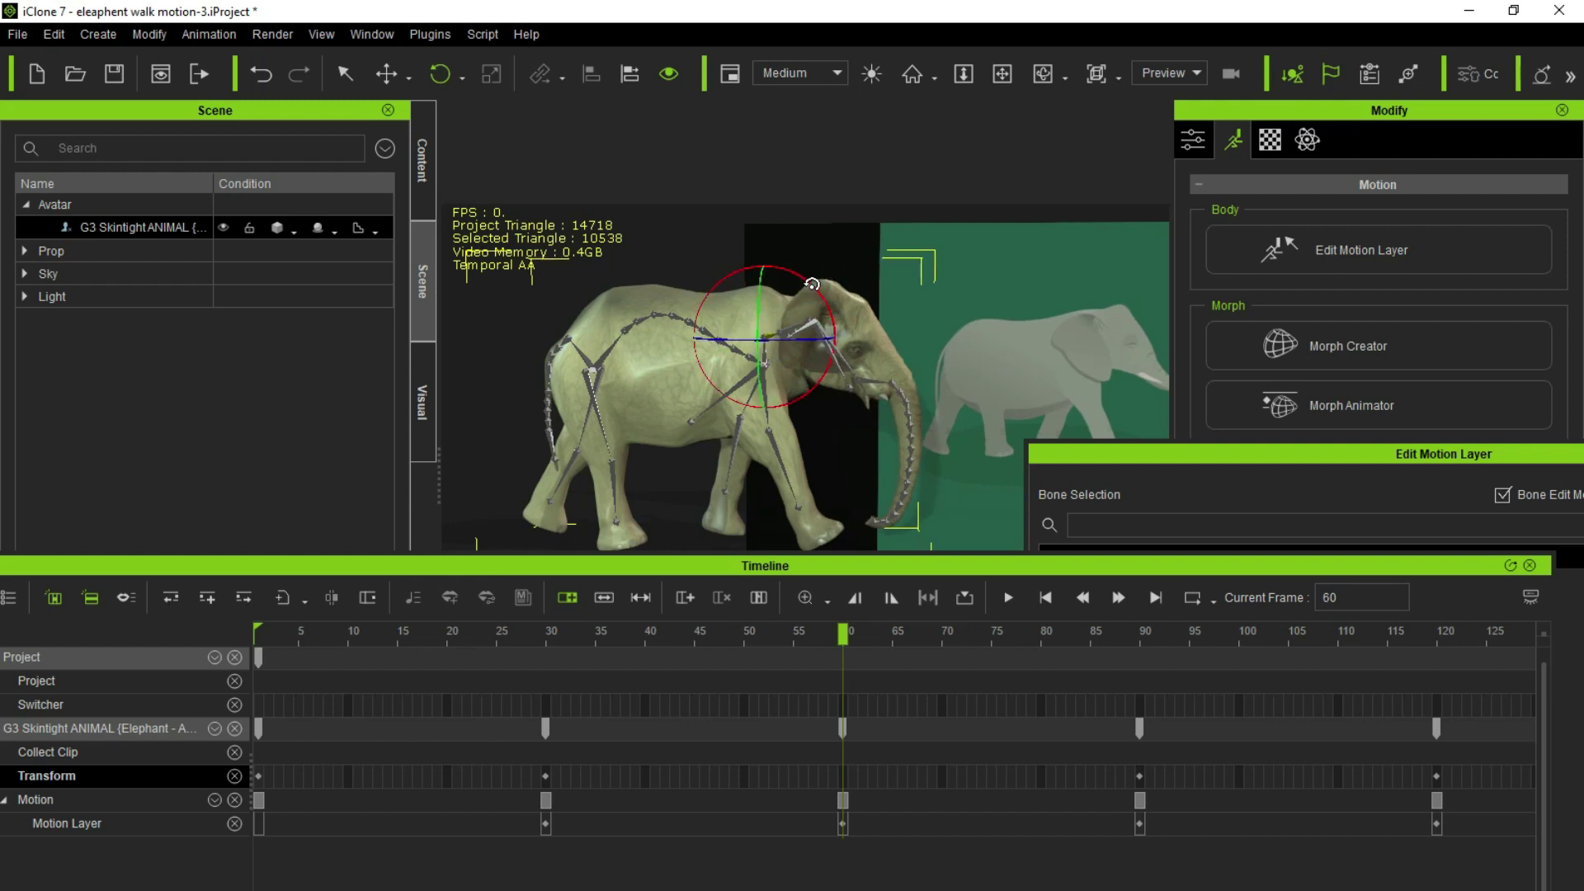
{"action": "left_click_drag", "start_coordinate": [811, 284], "coordinate": [817, 278]}
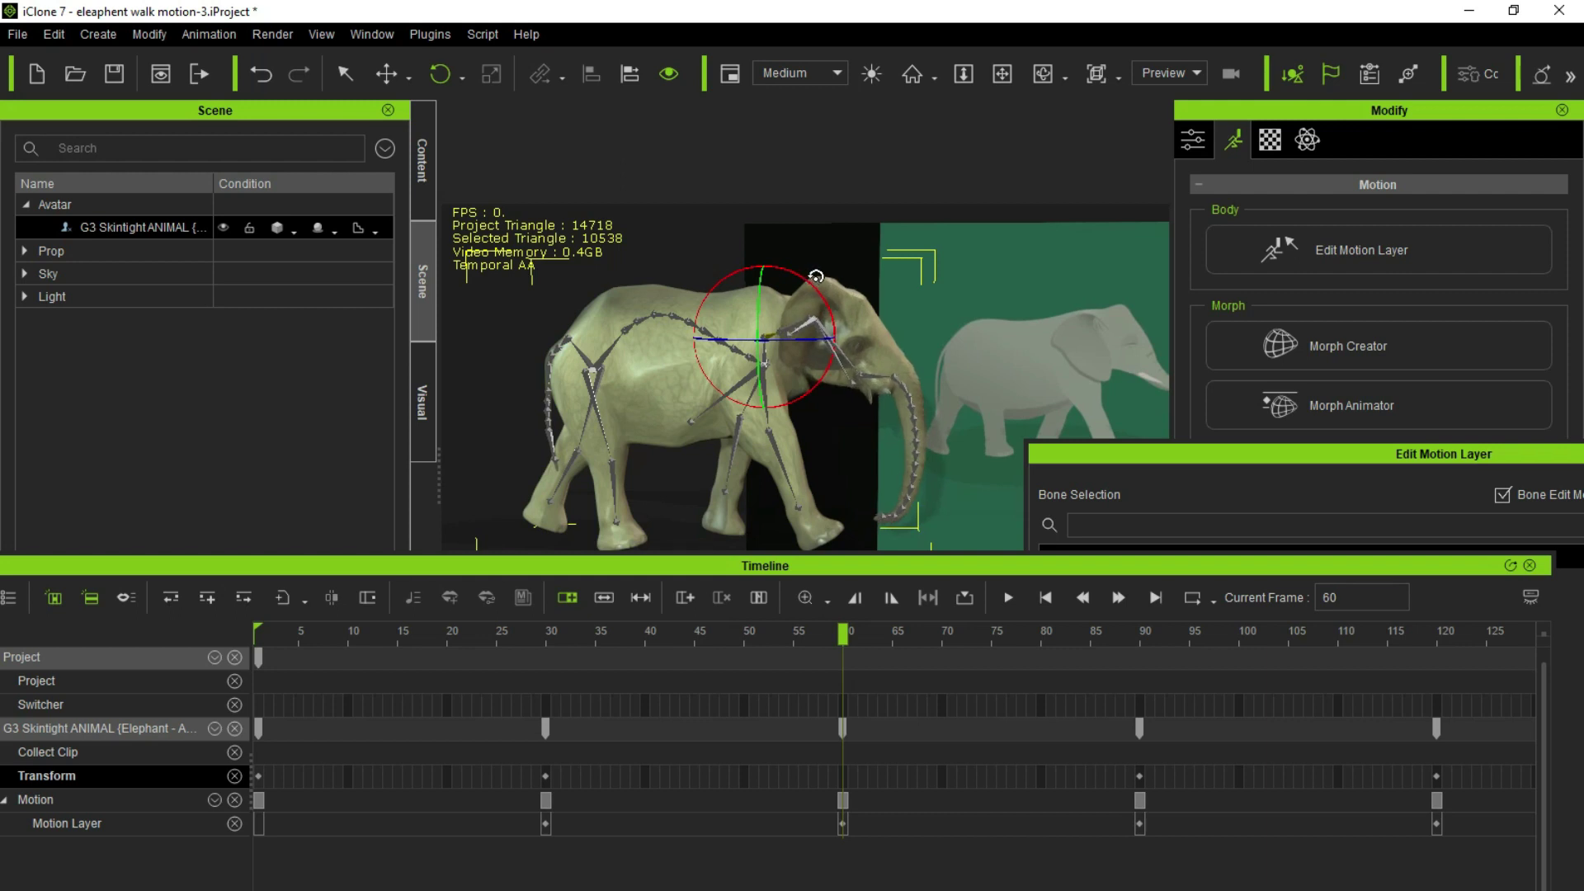
- Rotate the hip bone to shift the tail, preview the walk, then close the timeline
{"action": "left_click", "coordinate": [566, 340]}
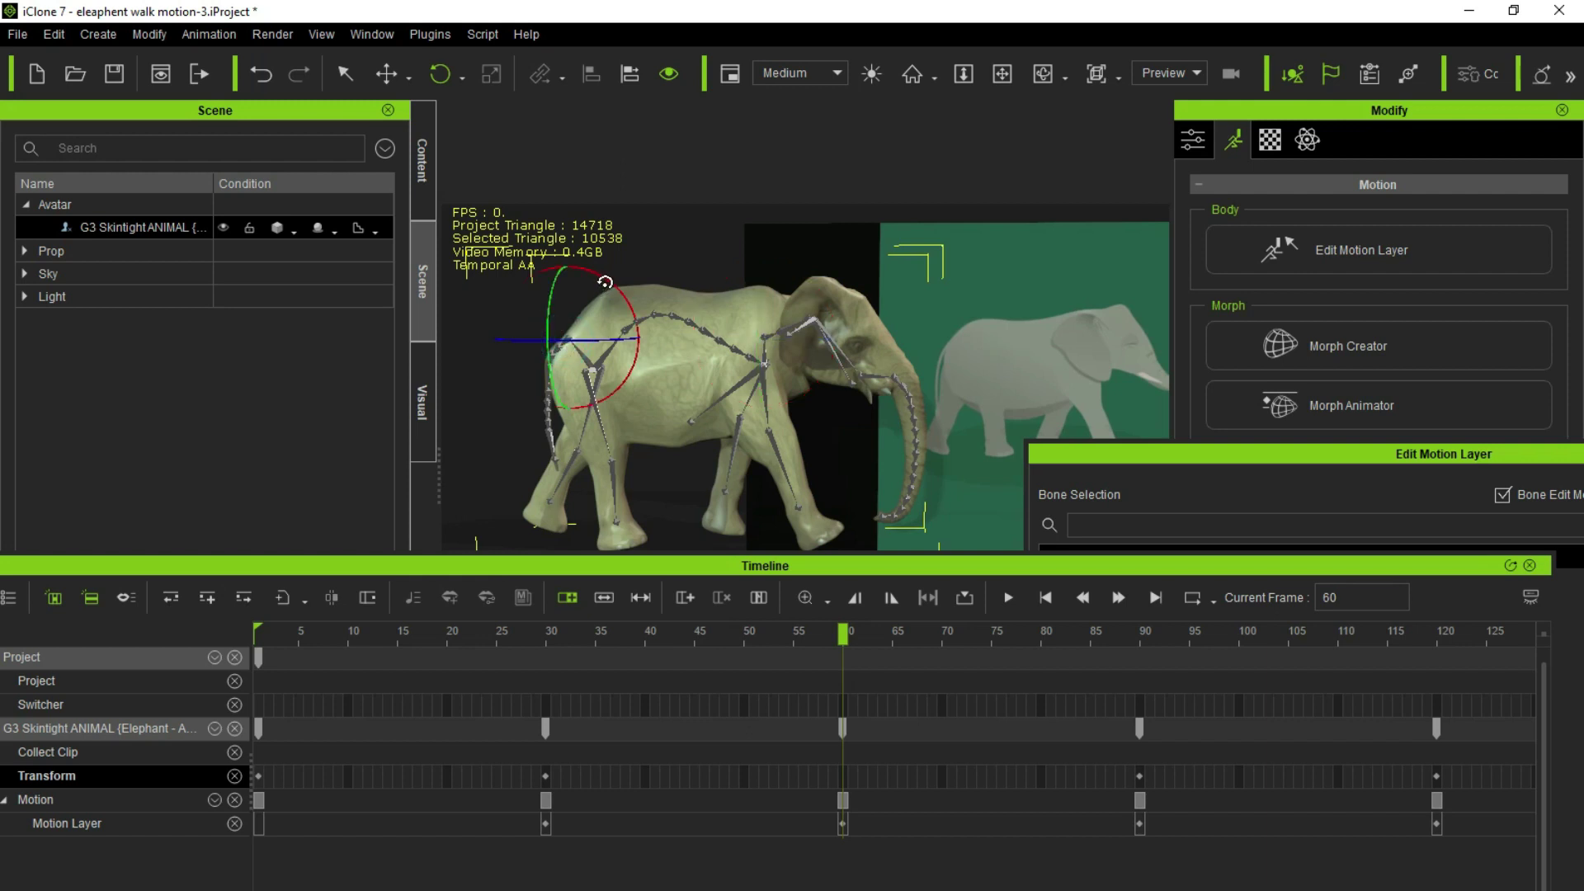
{"action": "left_click_drag", "start_coordinate": [611, 285], "coordinate": [617, 291]}
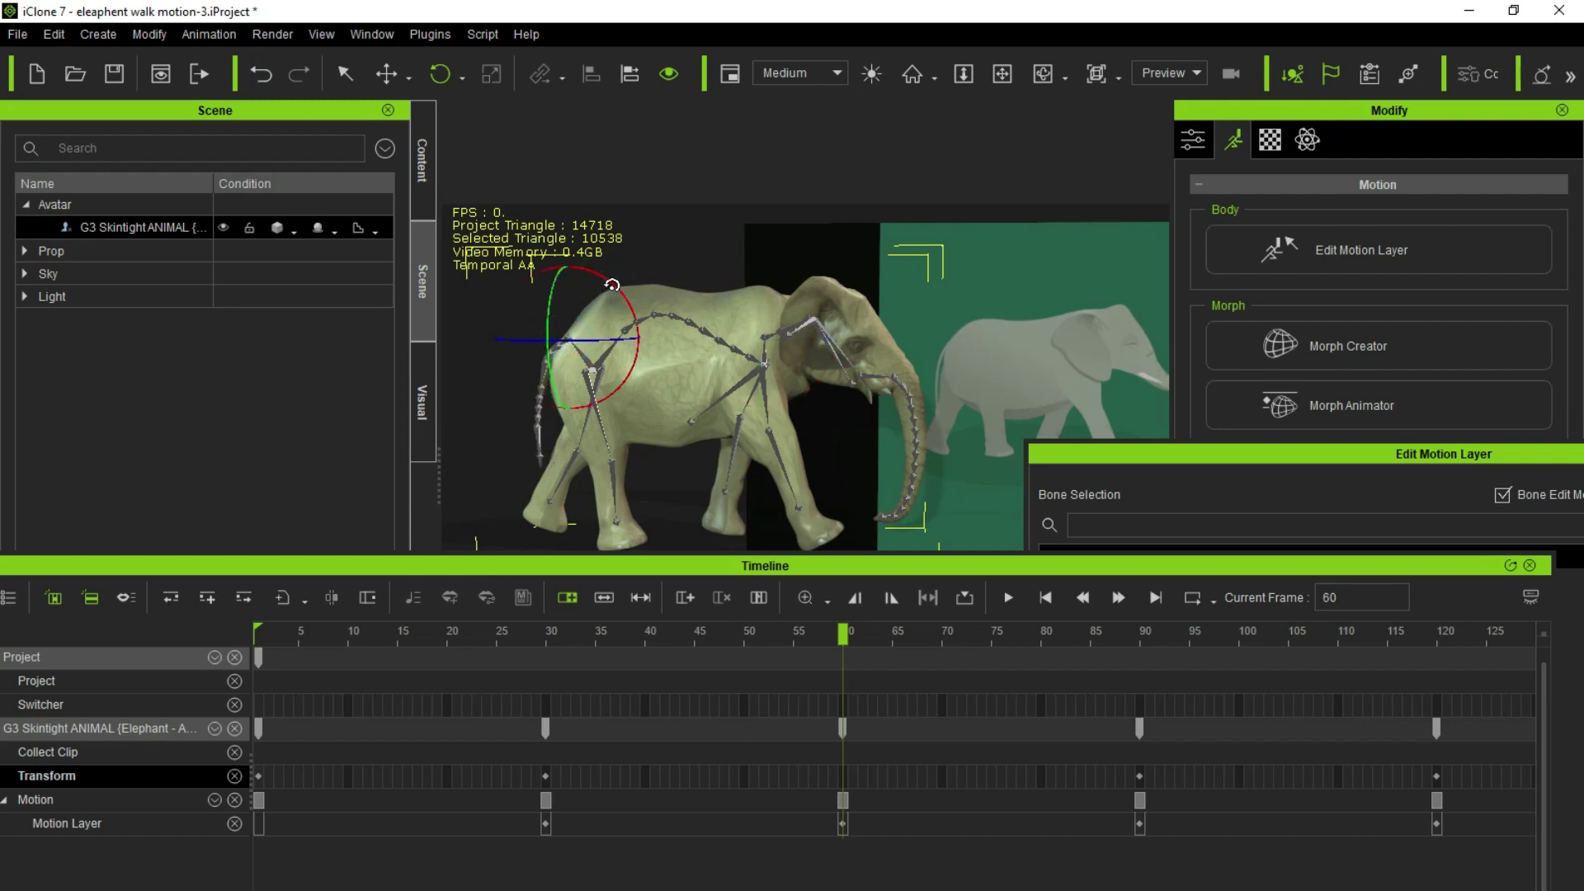
{"action": "left_click", "coordinate": [1008, 597]}
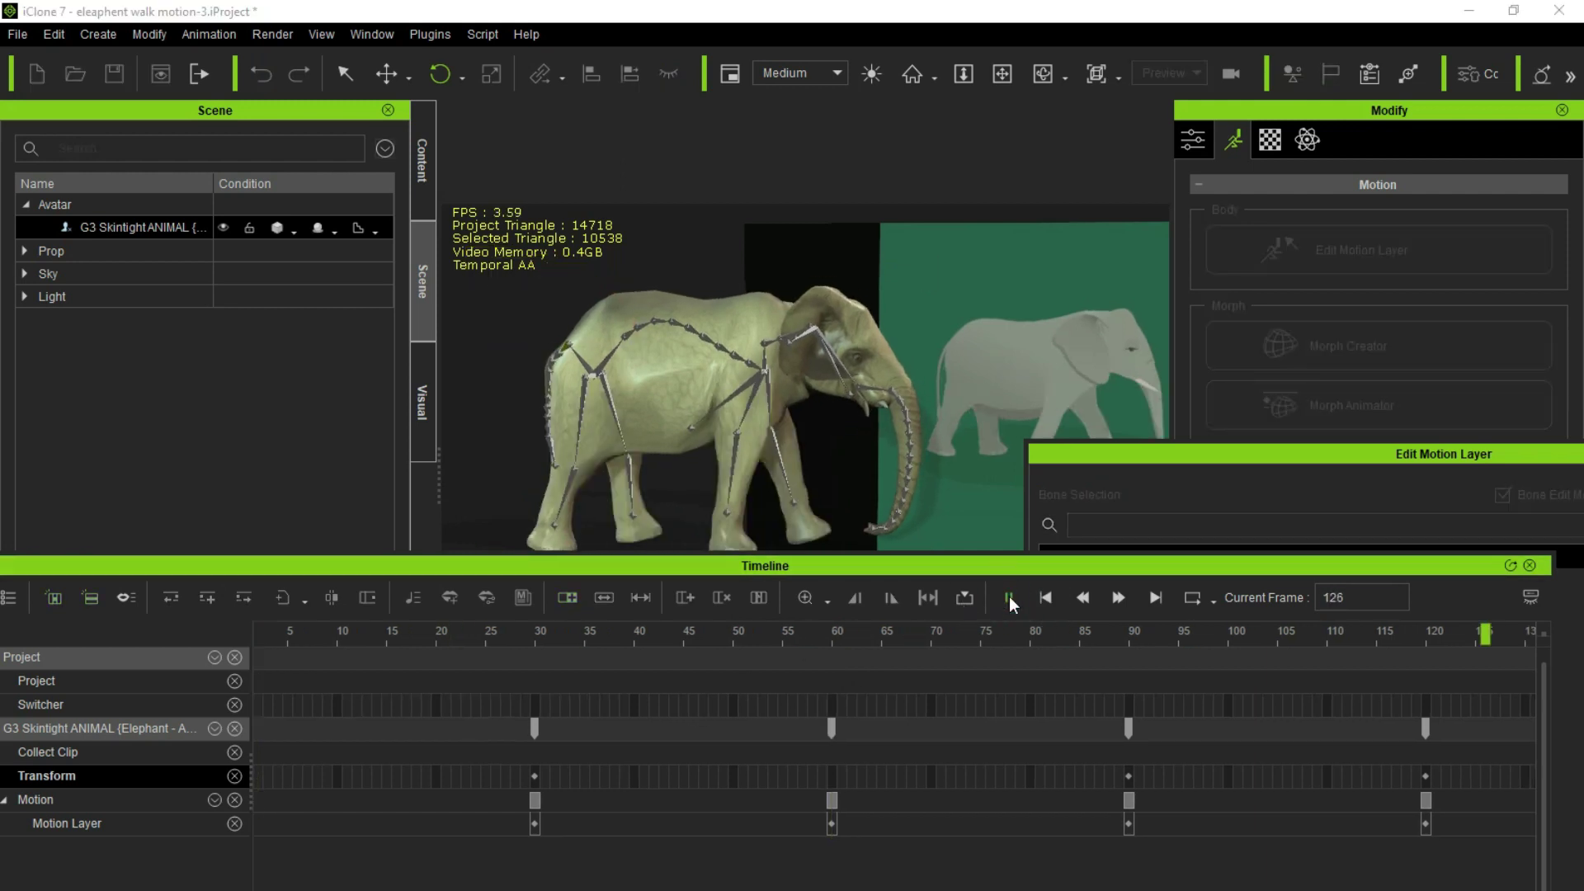
{"action": "left_click", "coordinate": [1046, 596]}
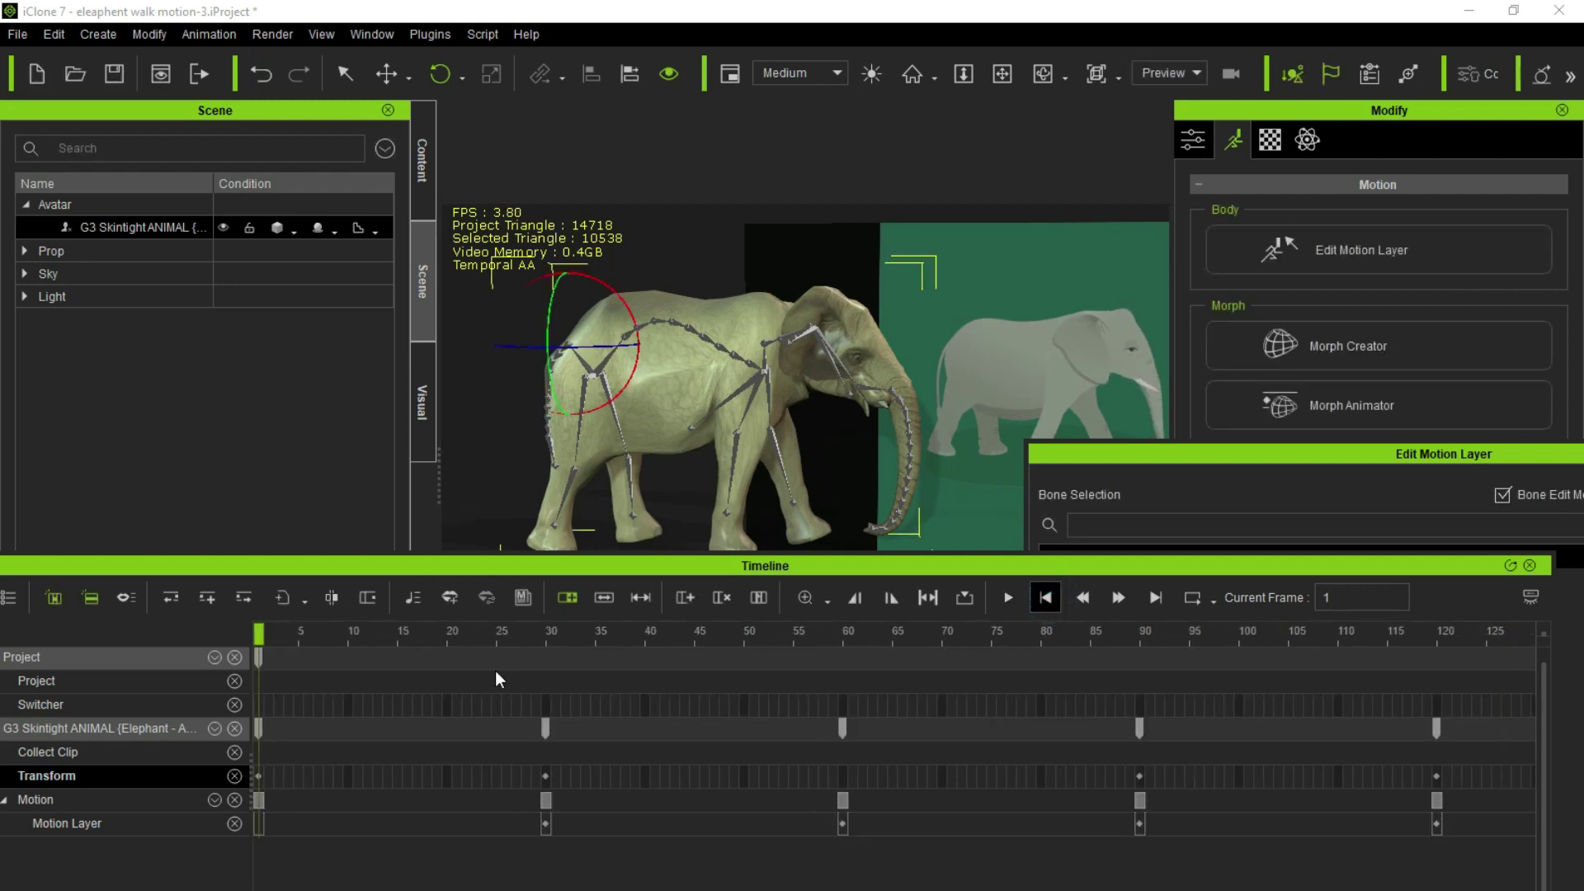
{"action": "left_click", "coordinate": [1530, 565]}
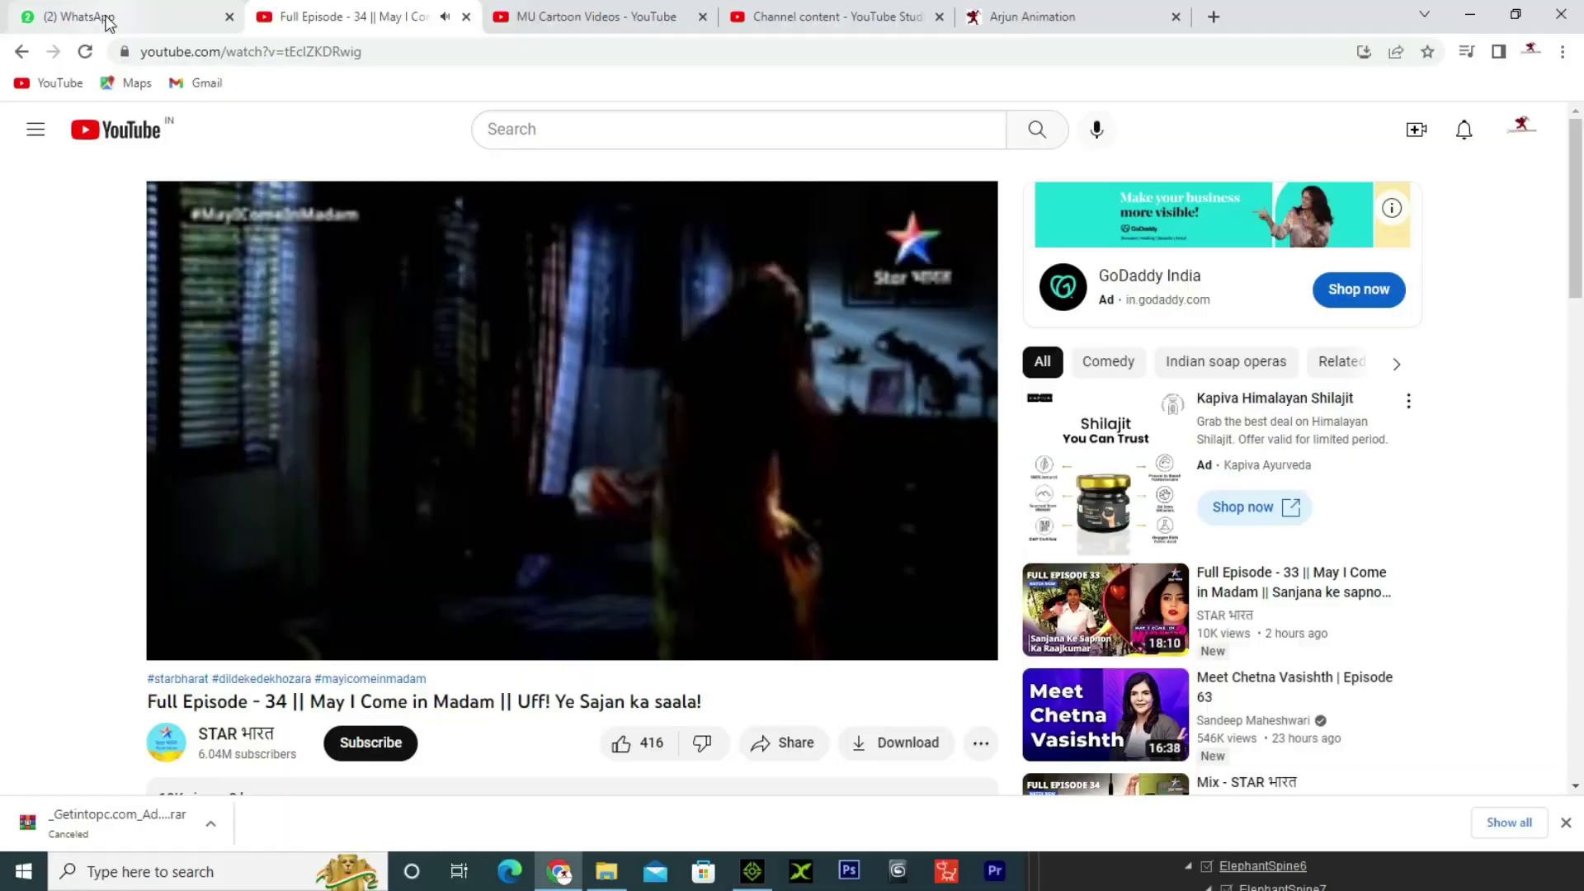
- Bring up the WhatsApp Web tab in Chrome to view the chat's one unread message
{"action": "left_click", "coordinate": [106, 19]}
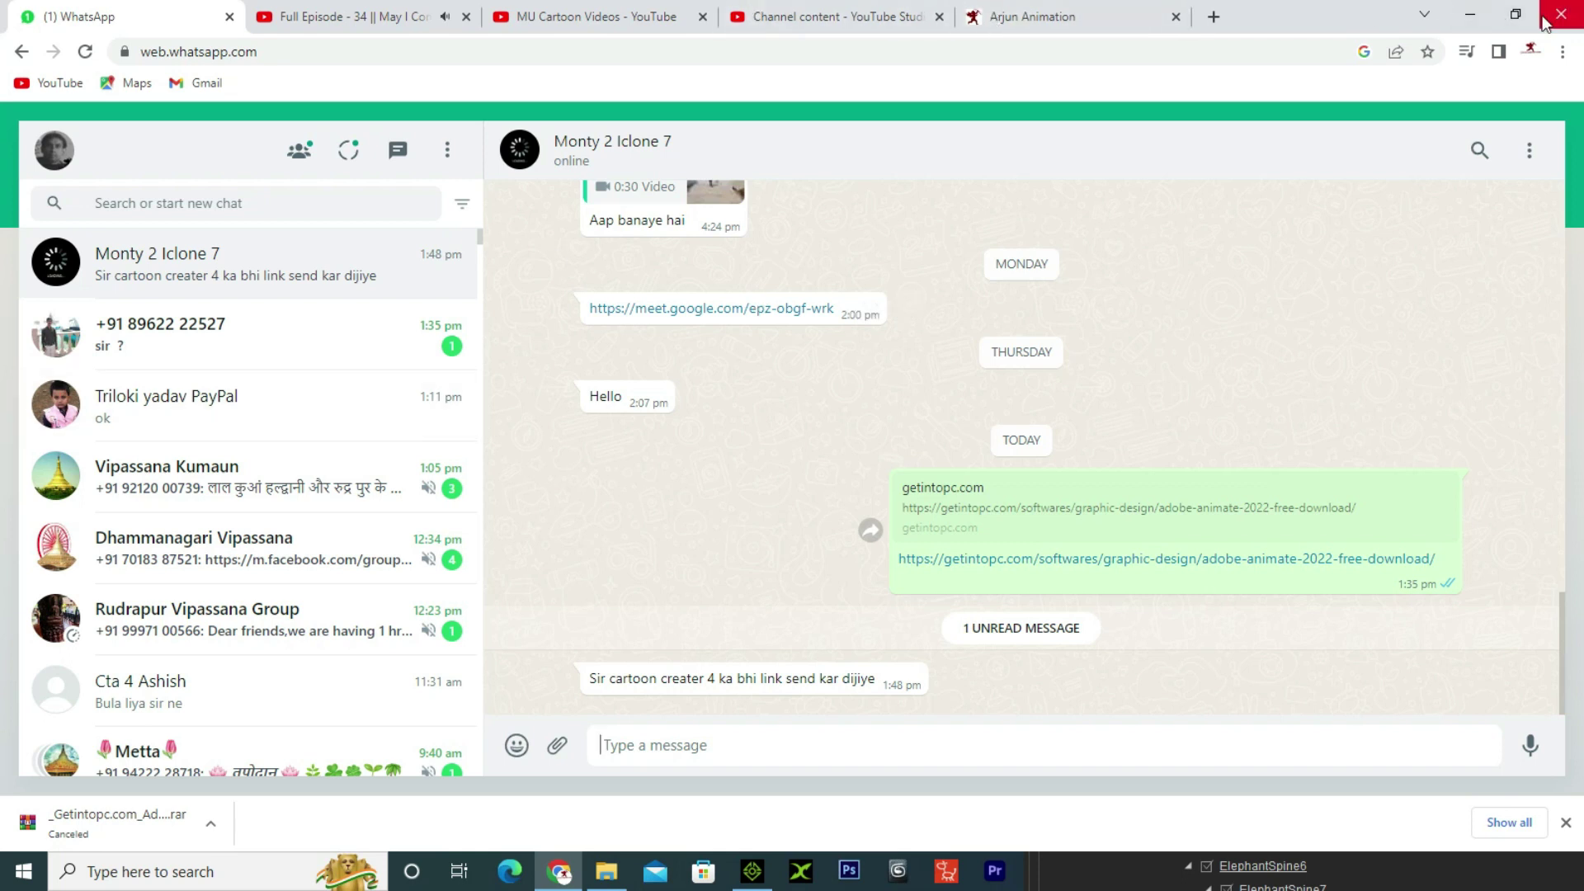
- Return to iClone, close the Edit Motion Layer panel, and preview the elephant's walk
{"action": "left_click", "coordinate": [1470, 14]}
{"action": "left_click_drag", "start_coordinate": [1290, 453], "coordinate": [702, 435]}
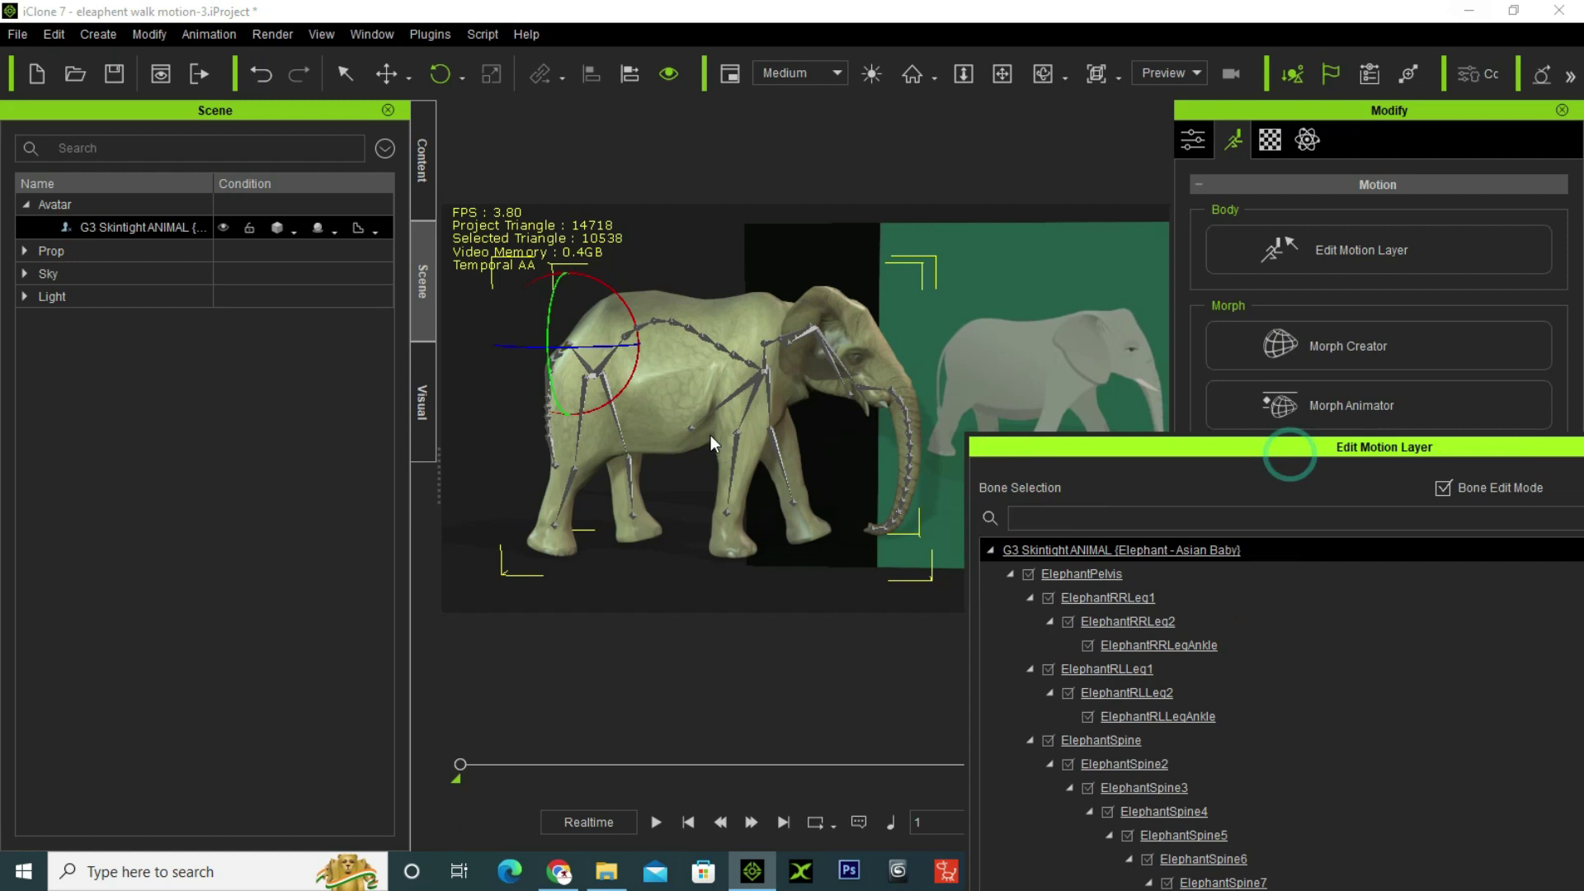
{"action": "left_click", "coordinate": [1230, 434]}
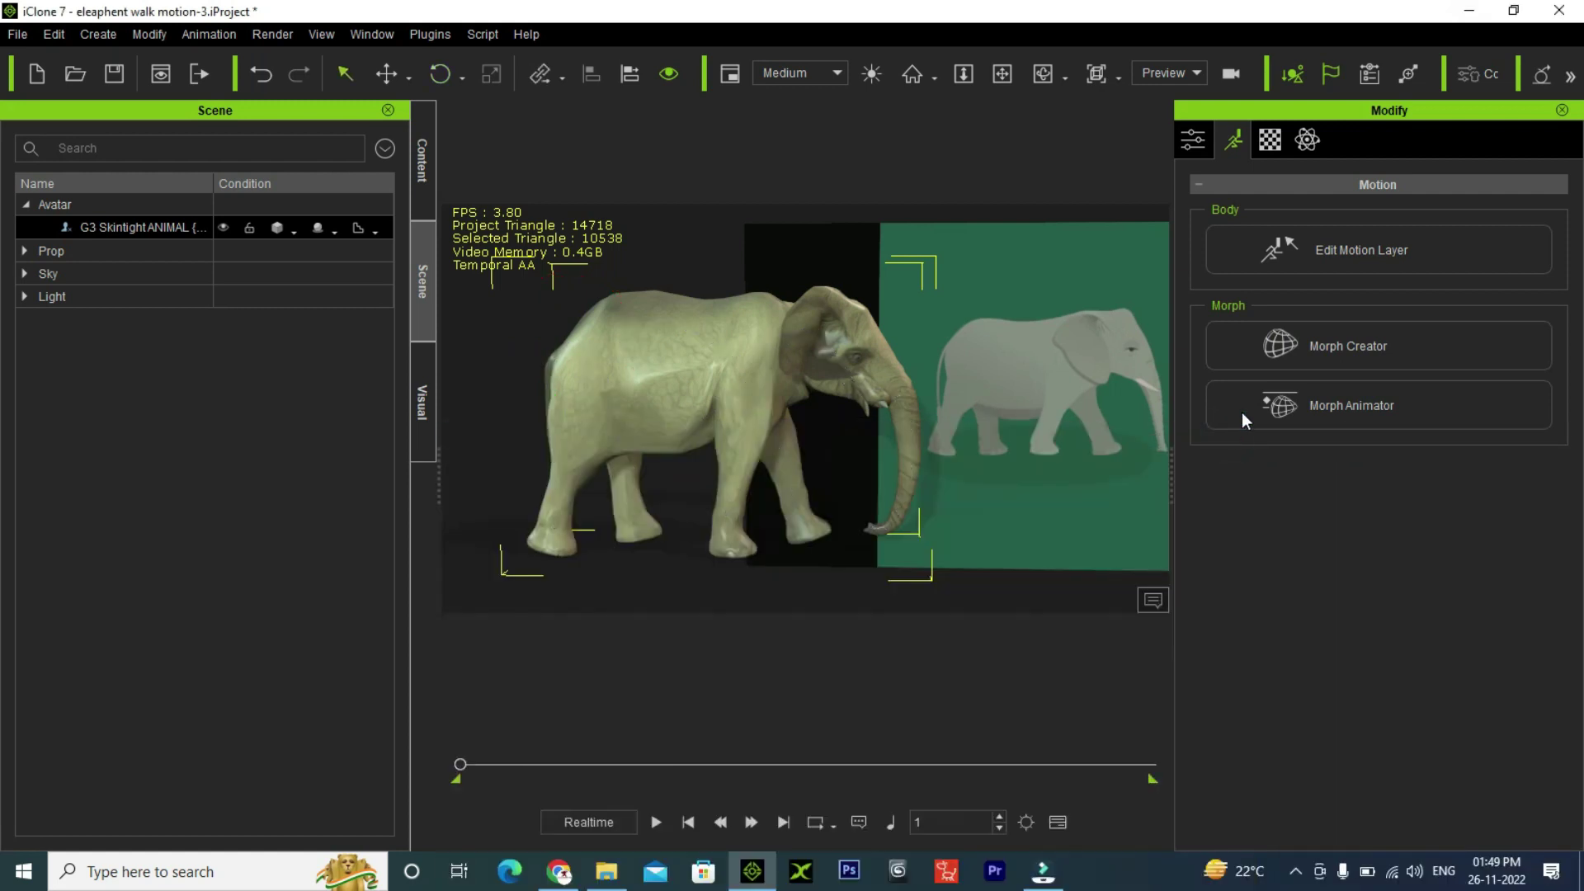
{"action": "left_click", "coordinate": [657, 823]}
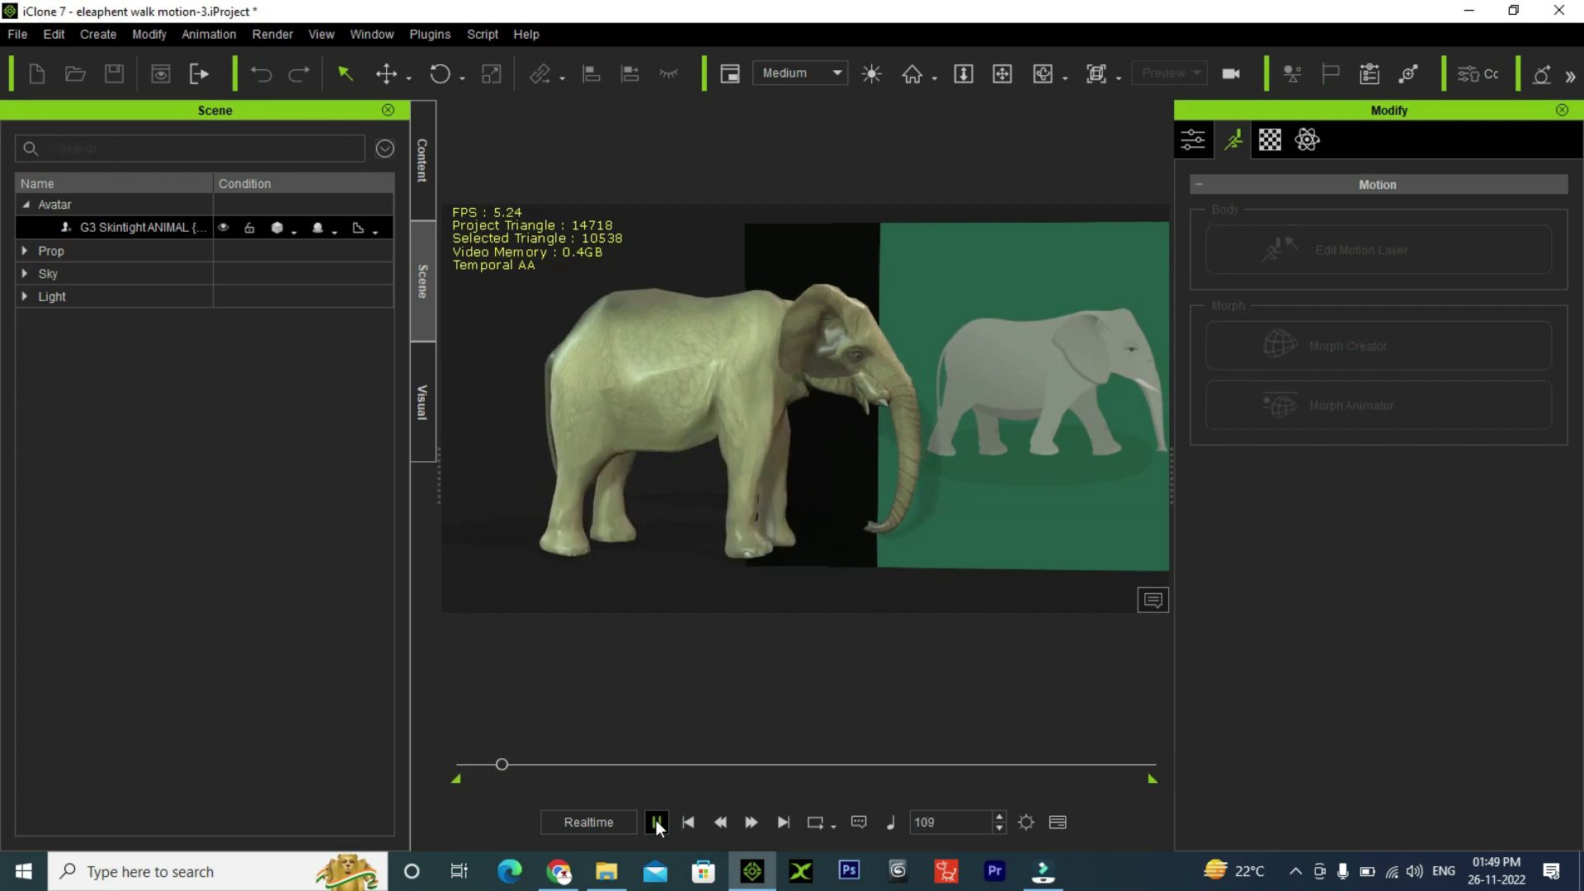
{"action": "left_click", "coordinate": [688, 822]}
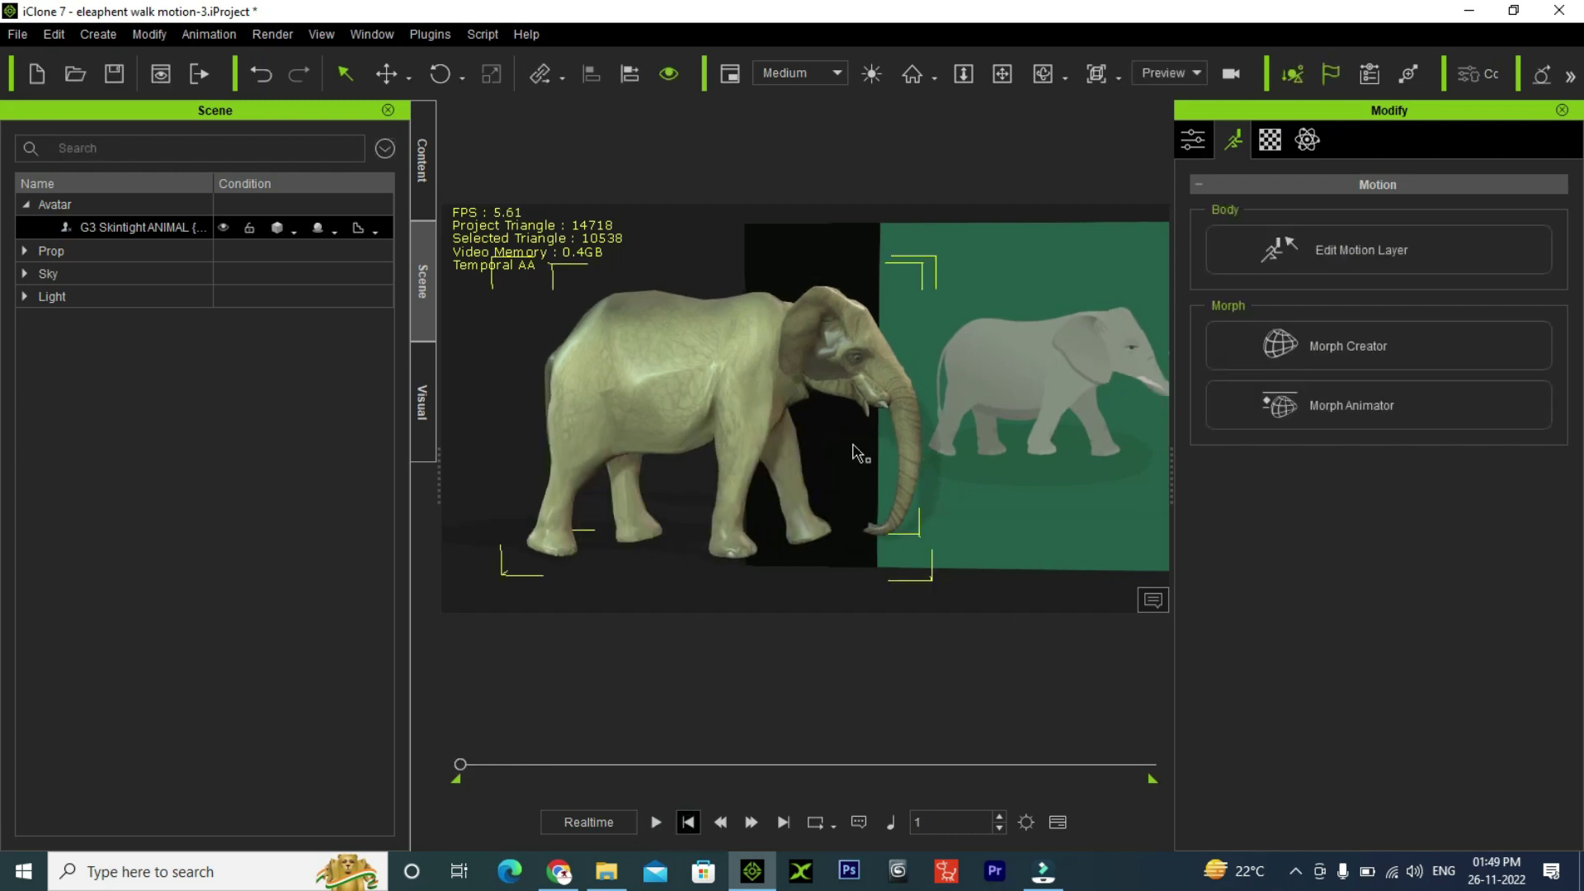
- Mark frames 1–120 as a Collect Clip range and add that motion to the library
{"action": "key", "text": "F3"}
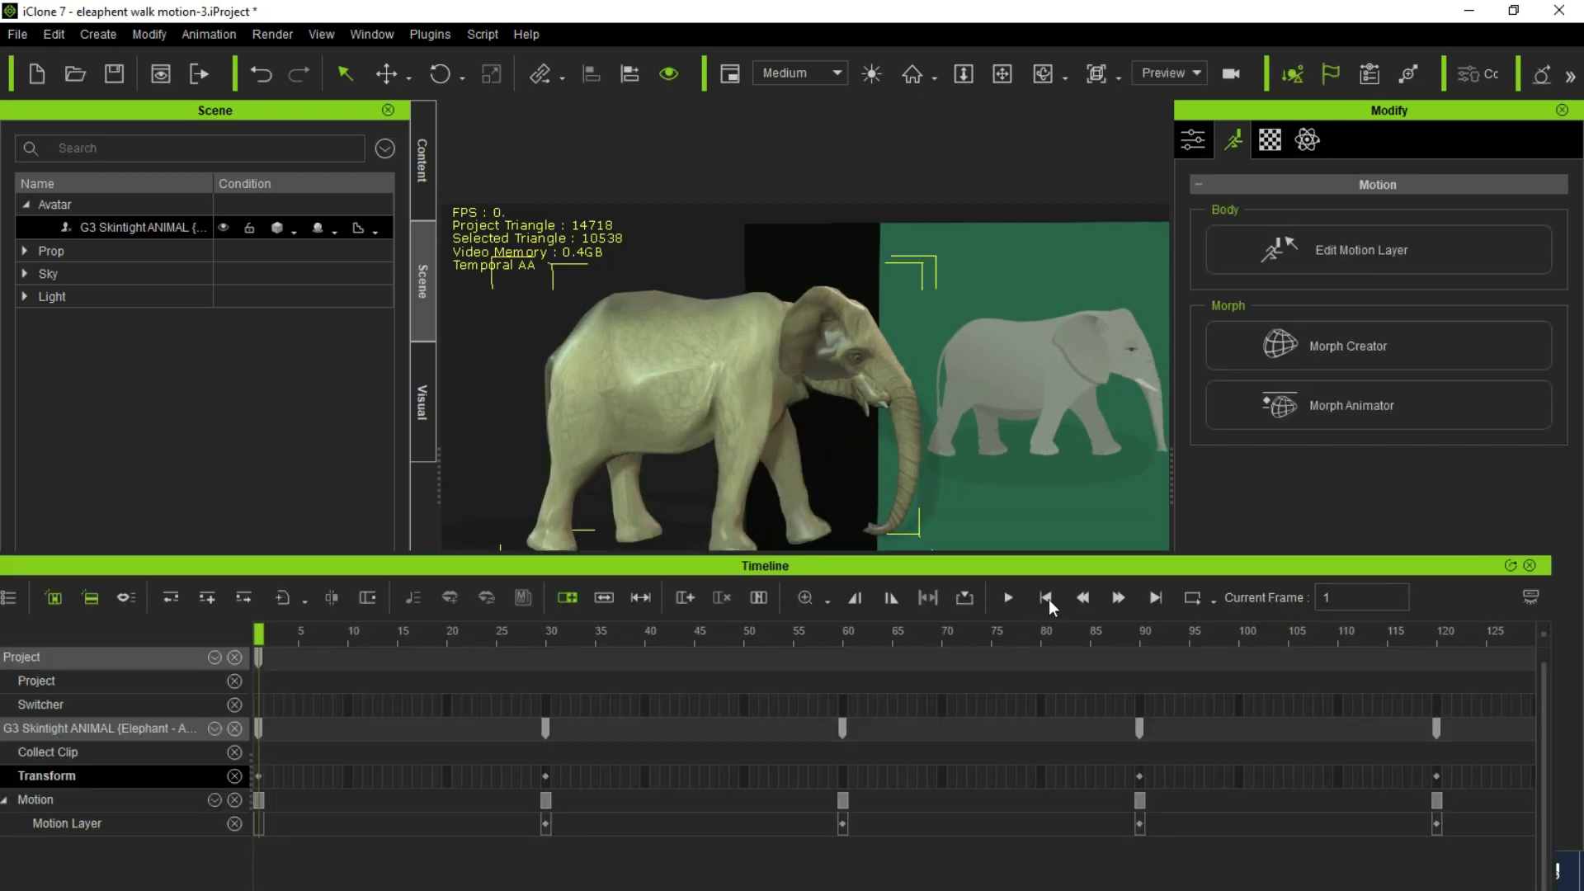
{"action": "left_click", "coordinate": [1046, 599]}
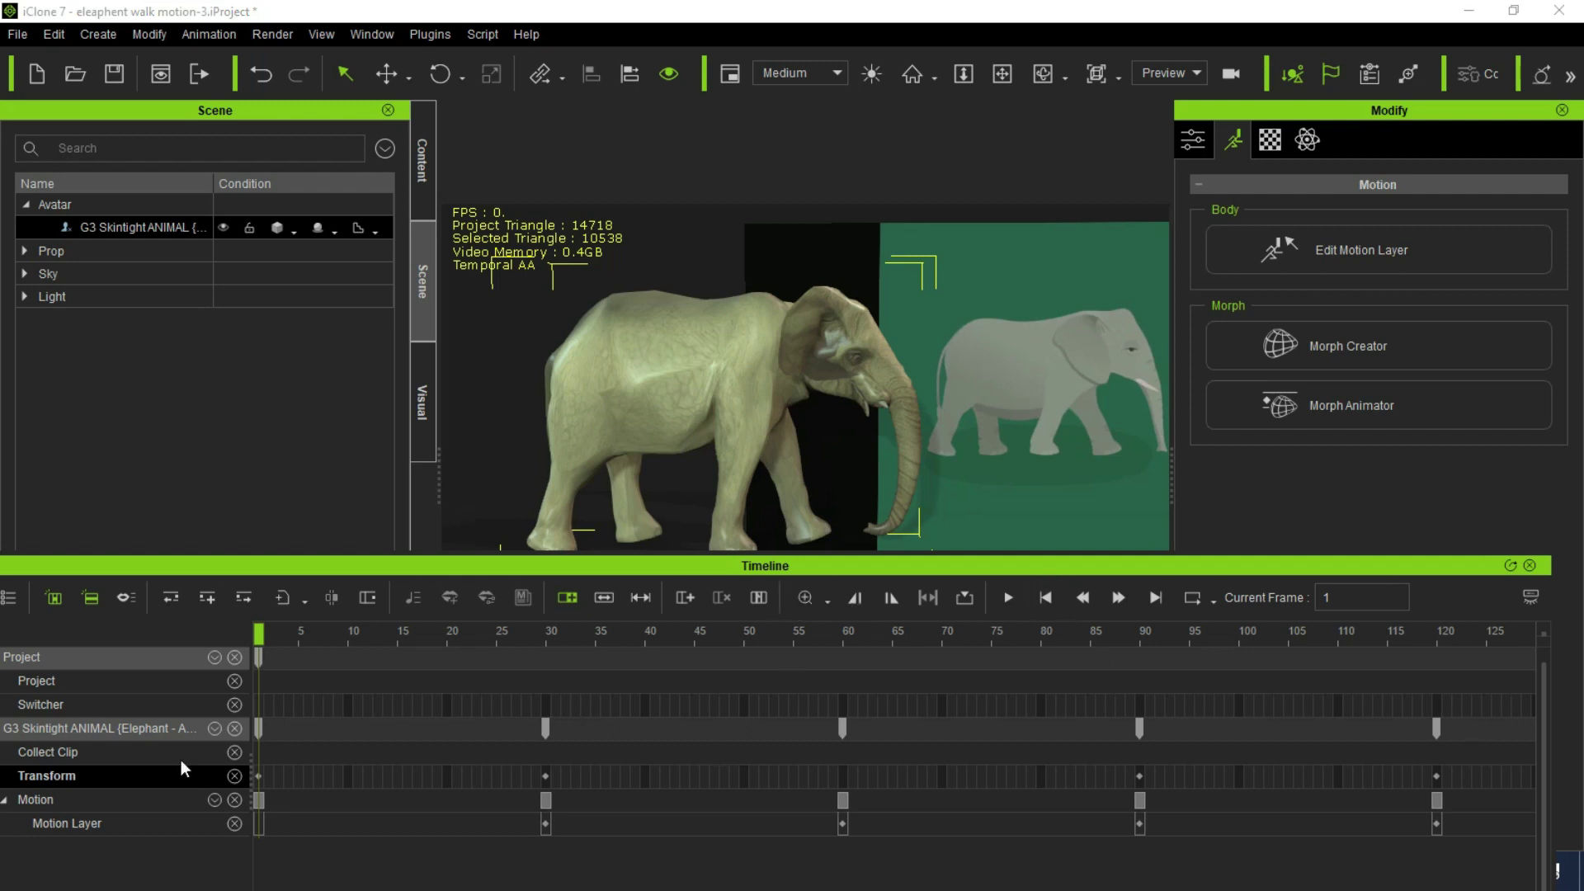
{"action": "left_click", "coordinate": [64, 750]}
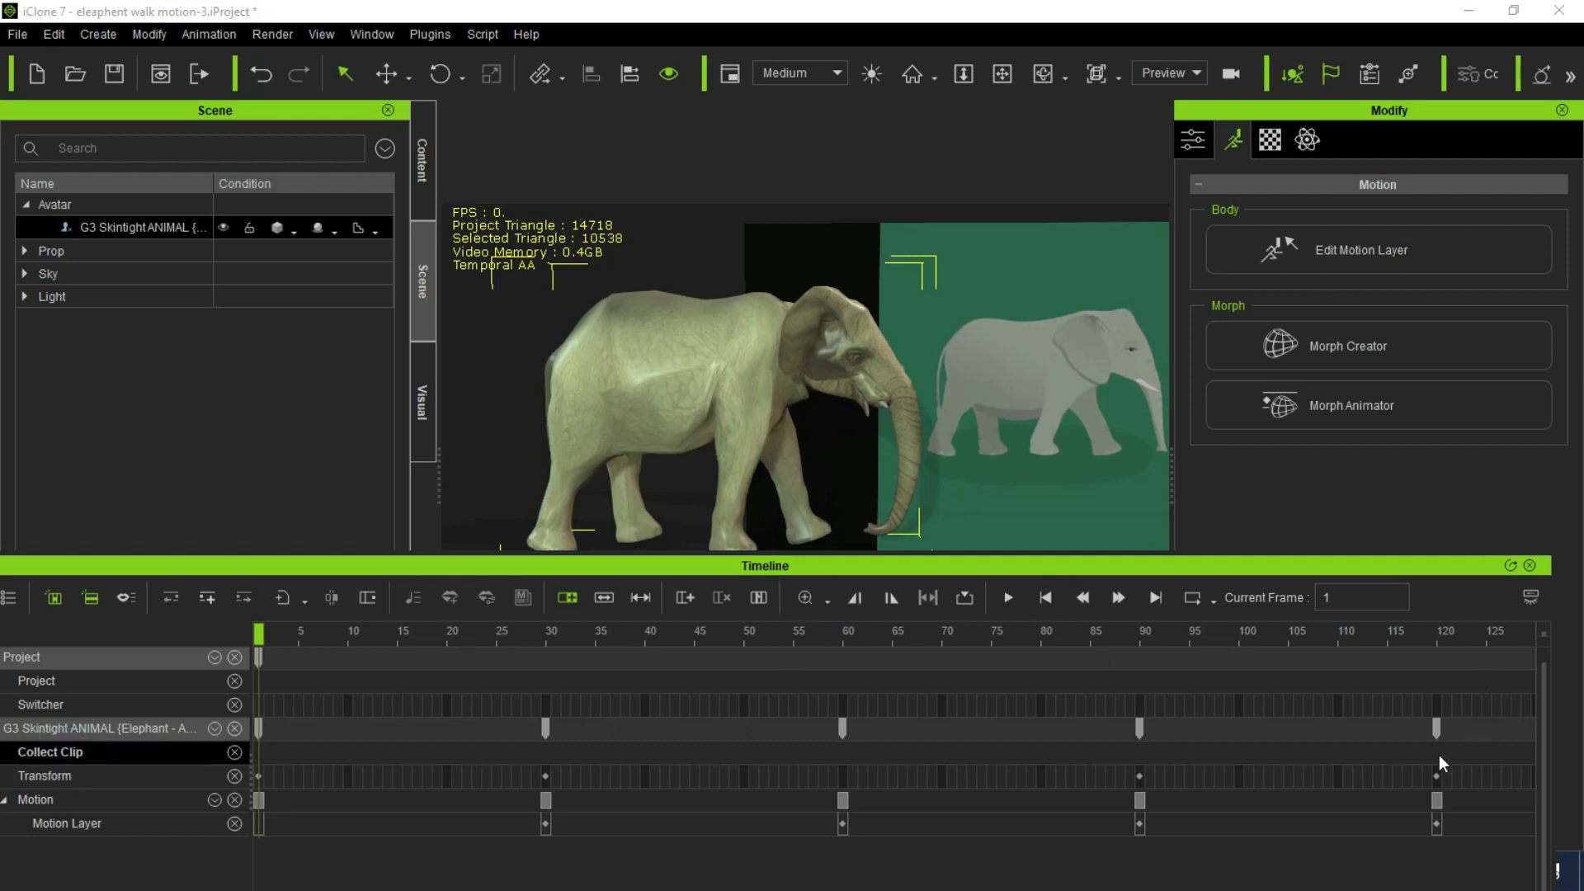
{"action": "left_click_drag", "start_coordinate": [1434, 752], "coordinate": [259, 752]}
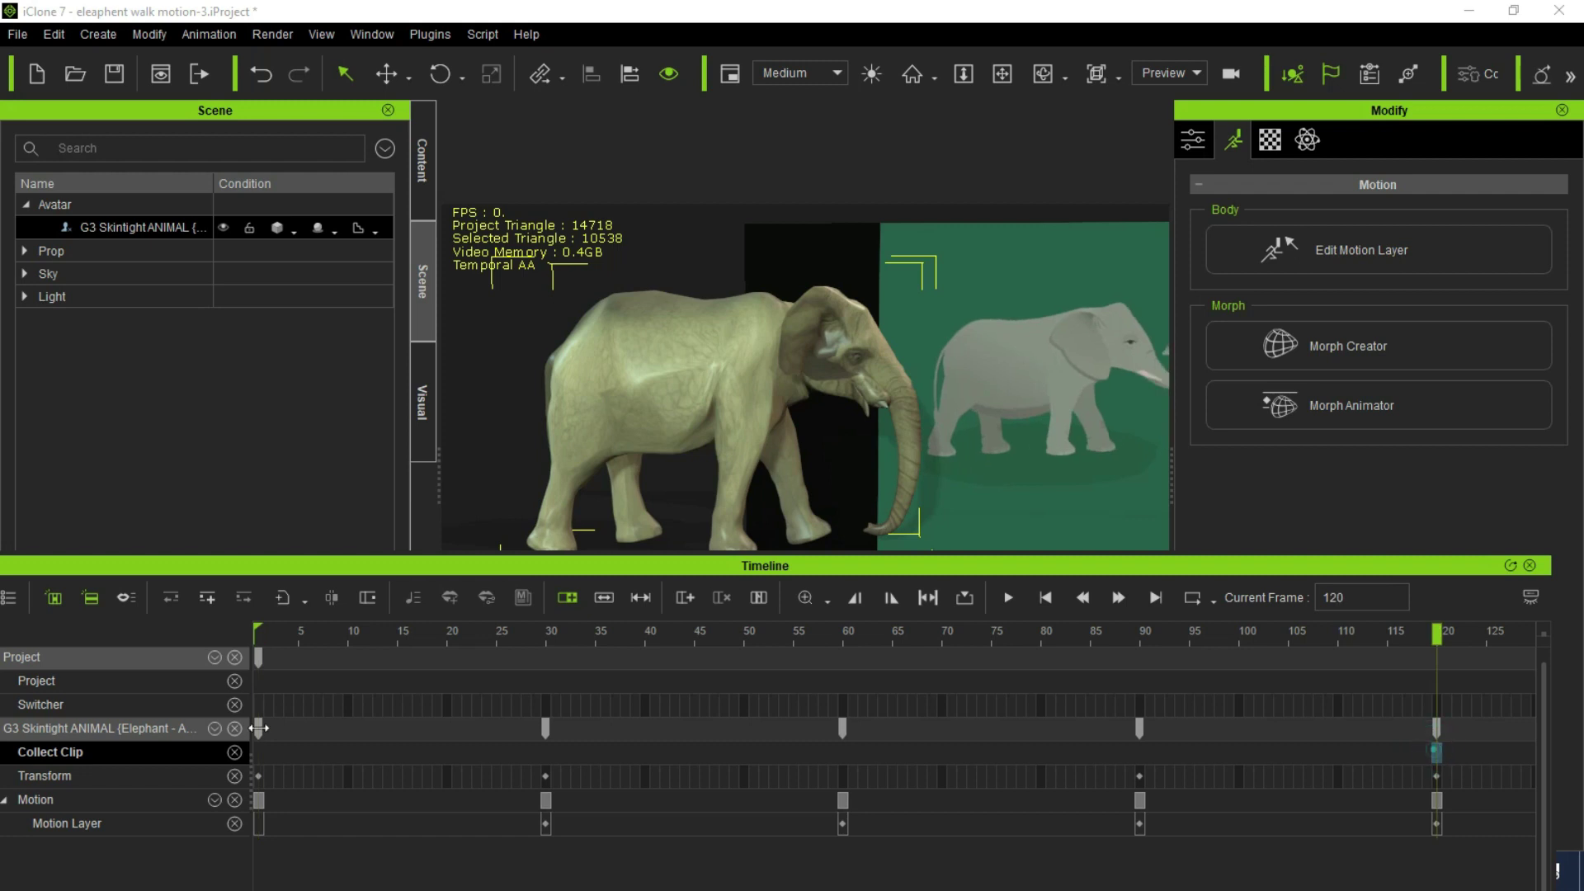
{"action": "left_click", "coordinate": [724, 754]}
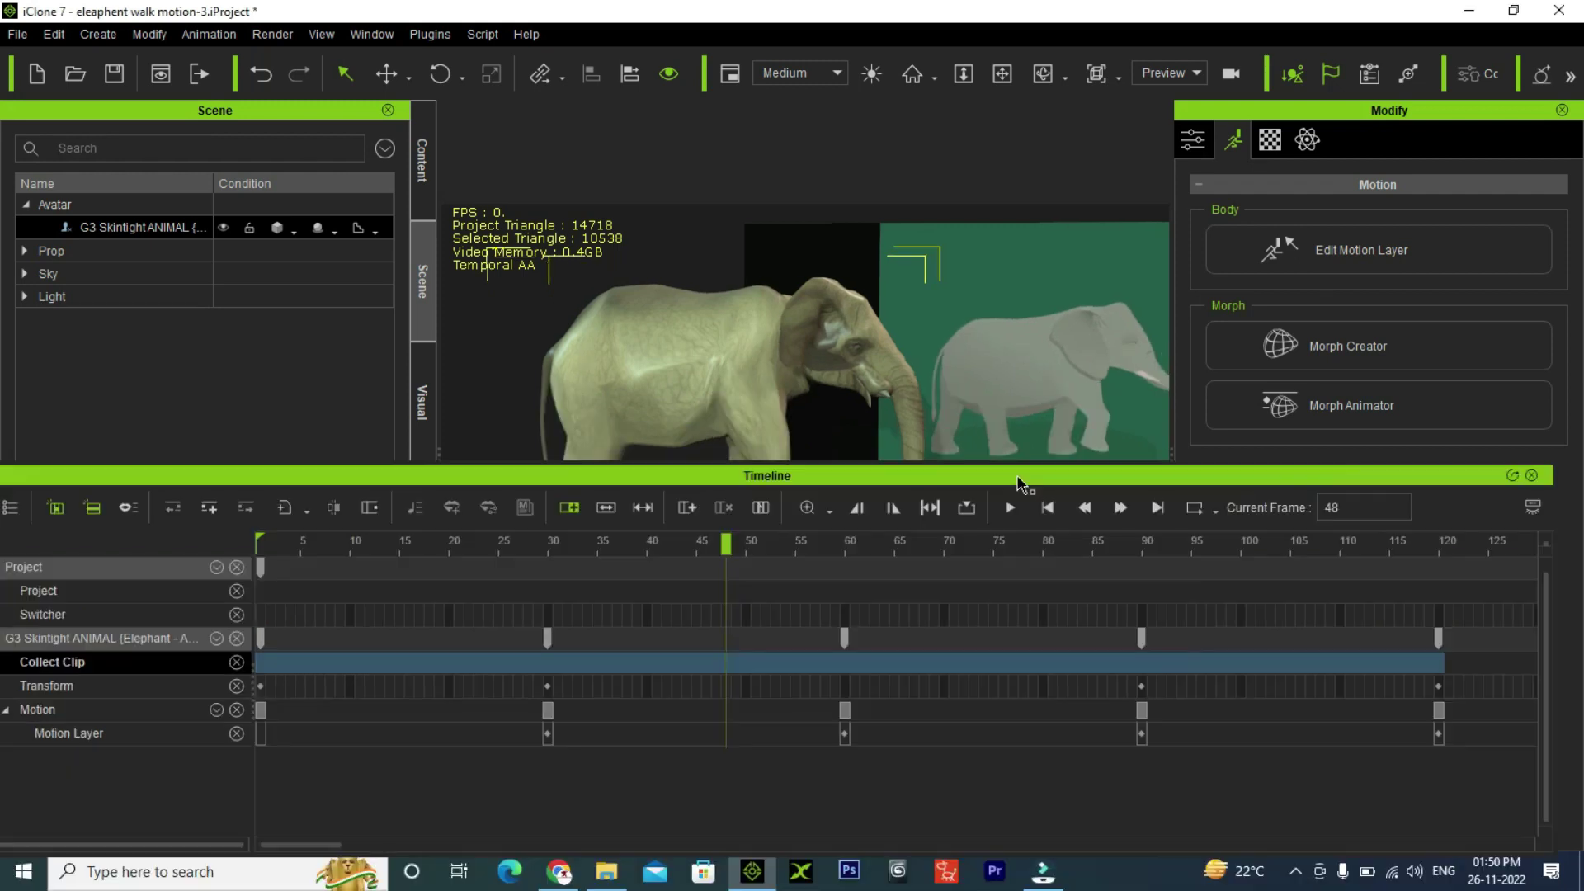
{"action": "right_click", "coordinate": [705, 657]}
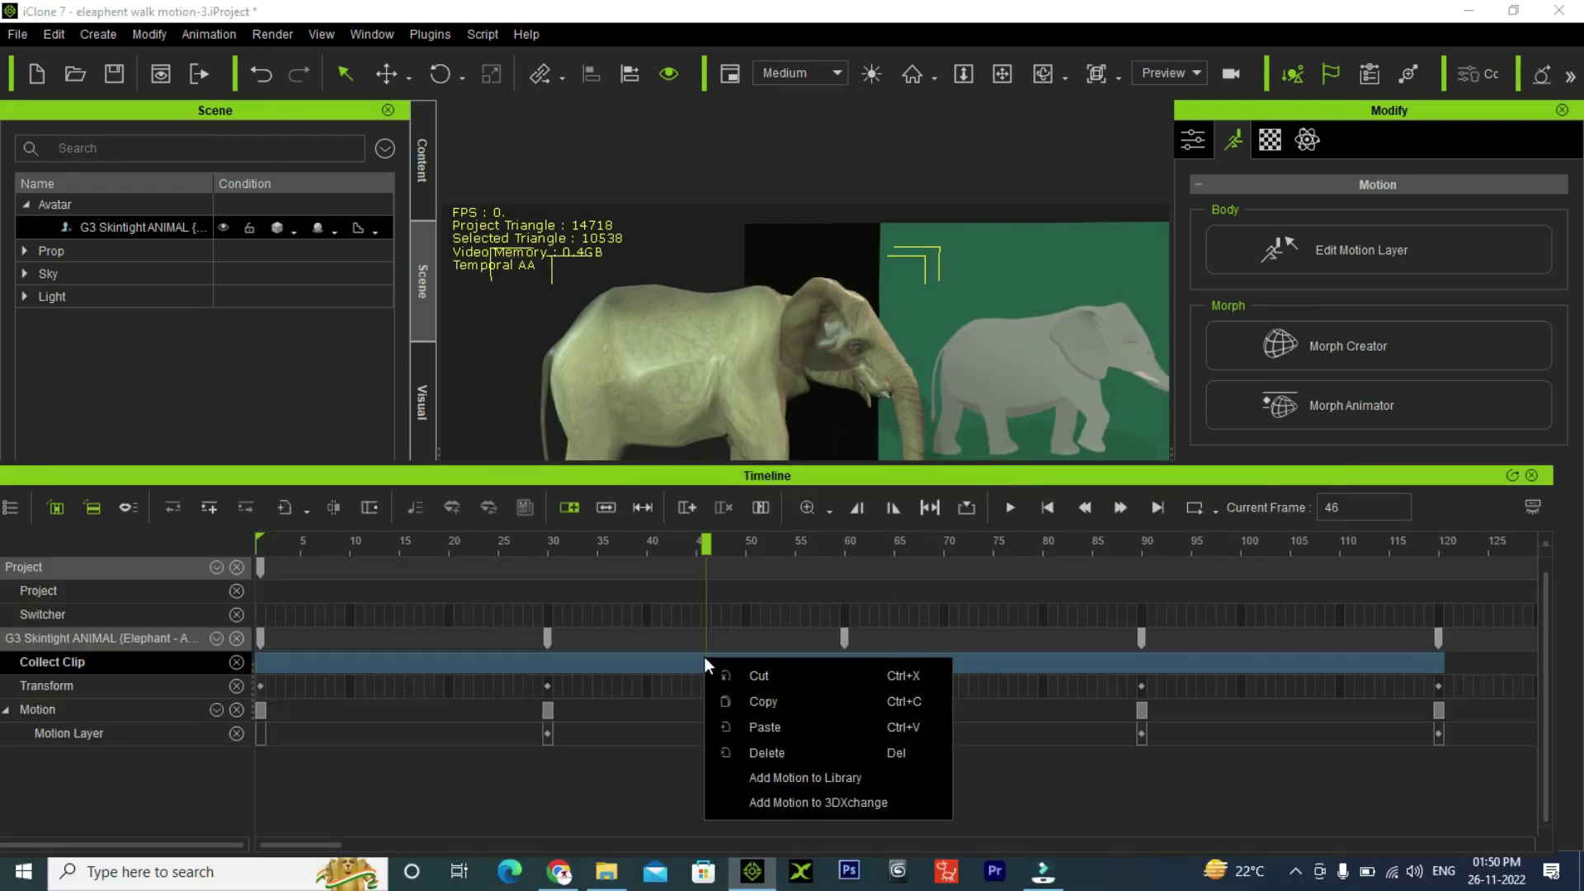
{"action": "left_click", "coordinate": [775, 778]}
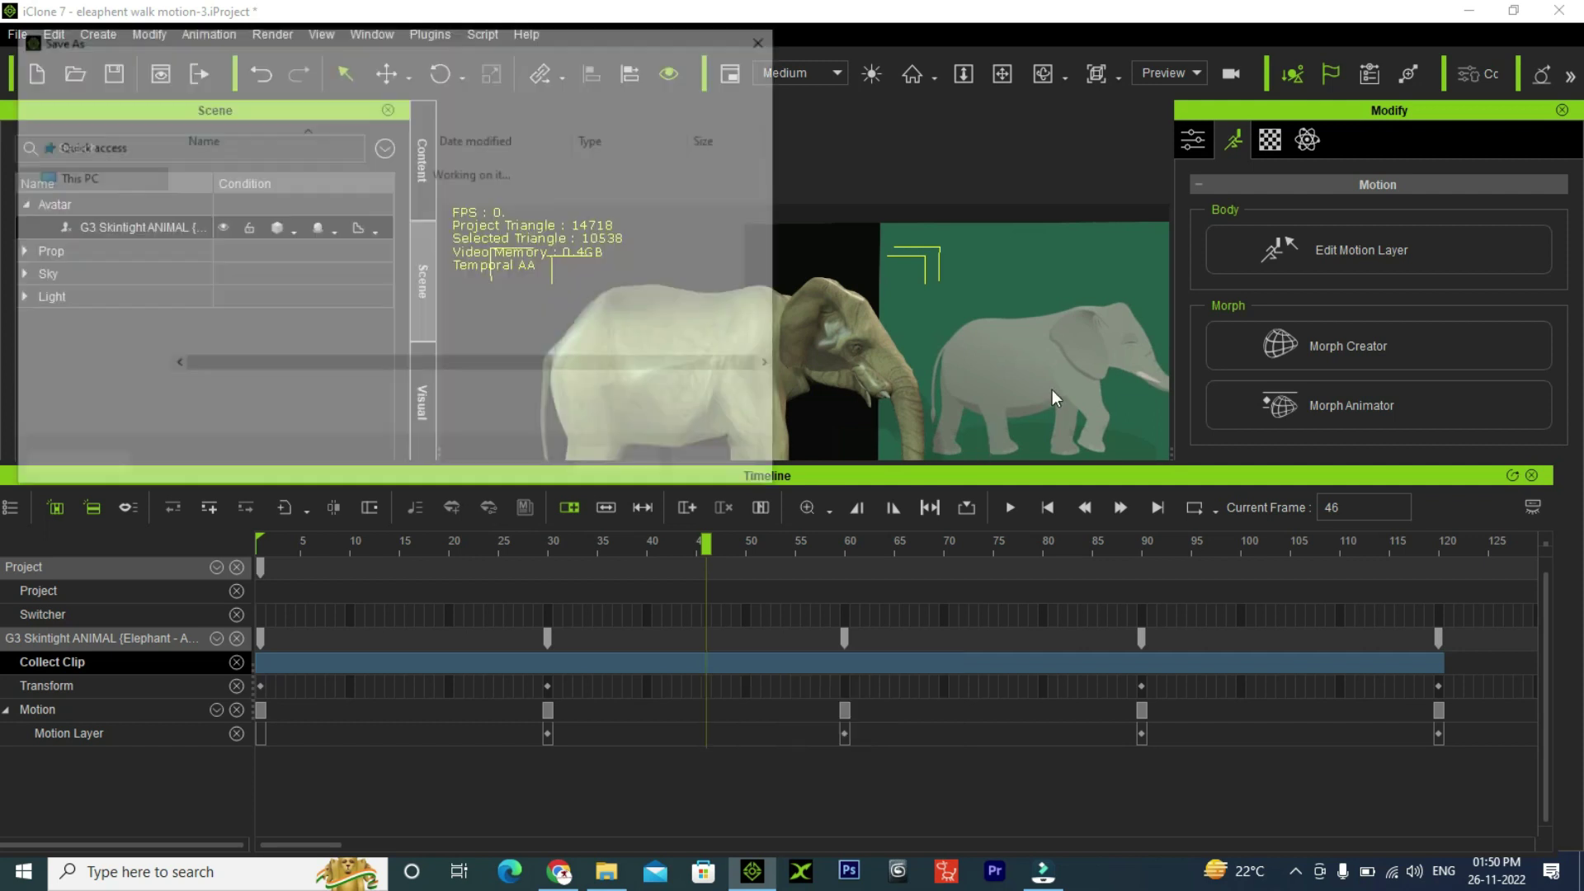
- Save the collected walk motion as 'elephant walk'
{"action": "left_click", "coordinate": [249, 397]}
{"action": "type", "text": "elephant walk"}
{"action": "left_click", "coordinate": [623, 464]}
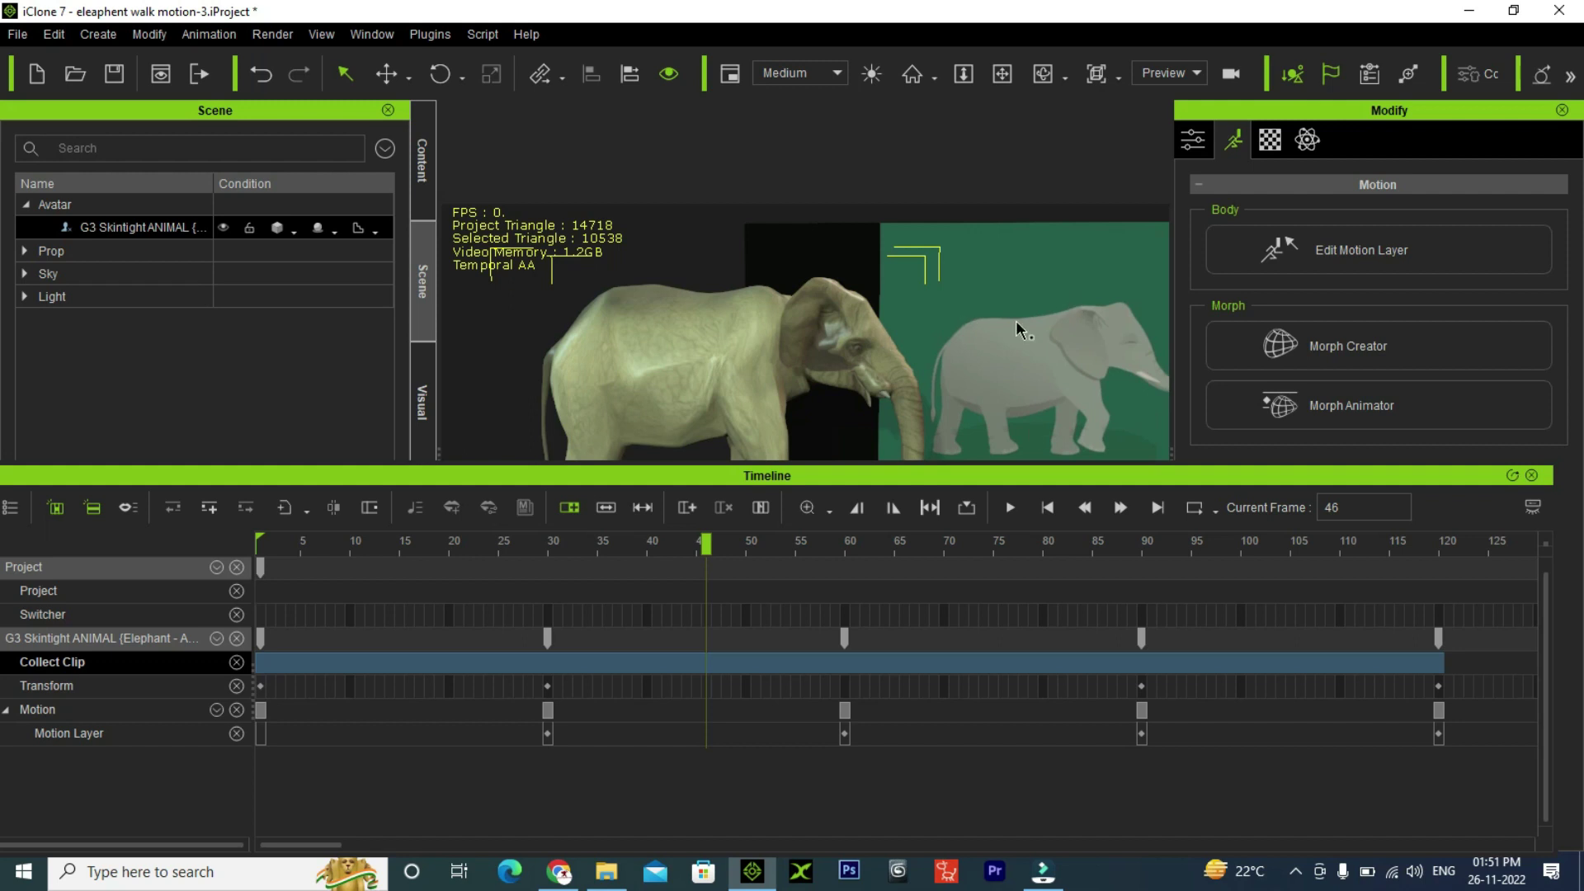
- Hide the timeline and save the iClone project
{"action": "left_click", "coordinate": [1531, 475]}
{"action": "left_click", "coordinate": [23, 35]}
{"action": "left_click", "coordinate": [67, 117]}
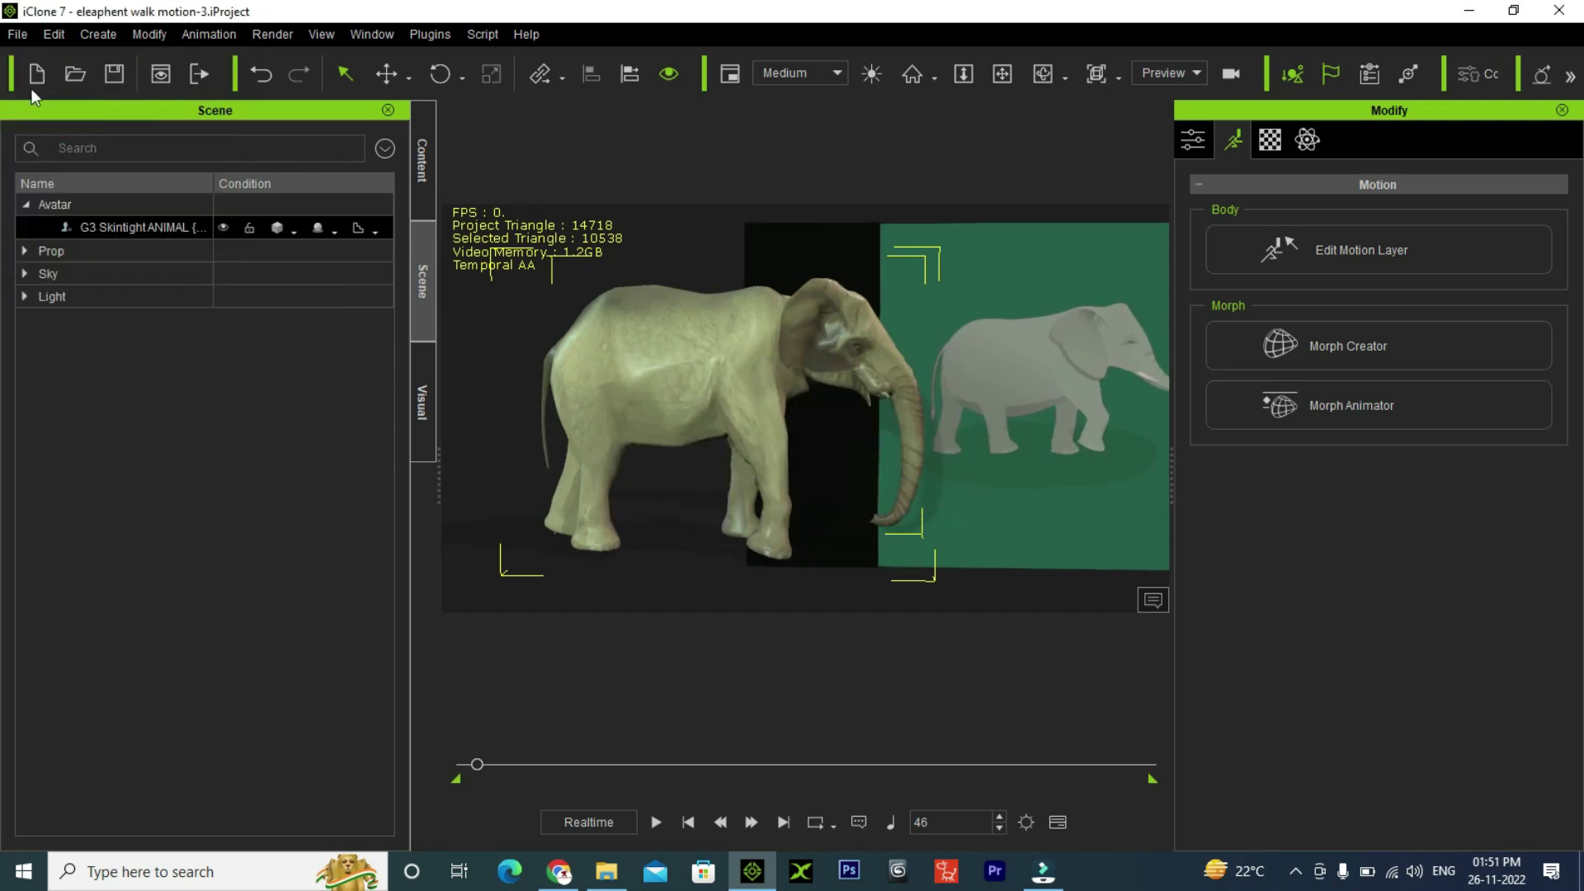
- Start a New Project and keep waiting when iClone reports it is not responding
{"action": "left_click", "coordinate": [1265, 414]}
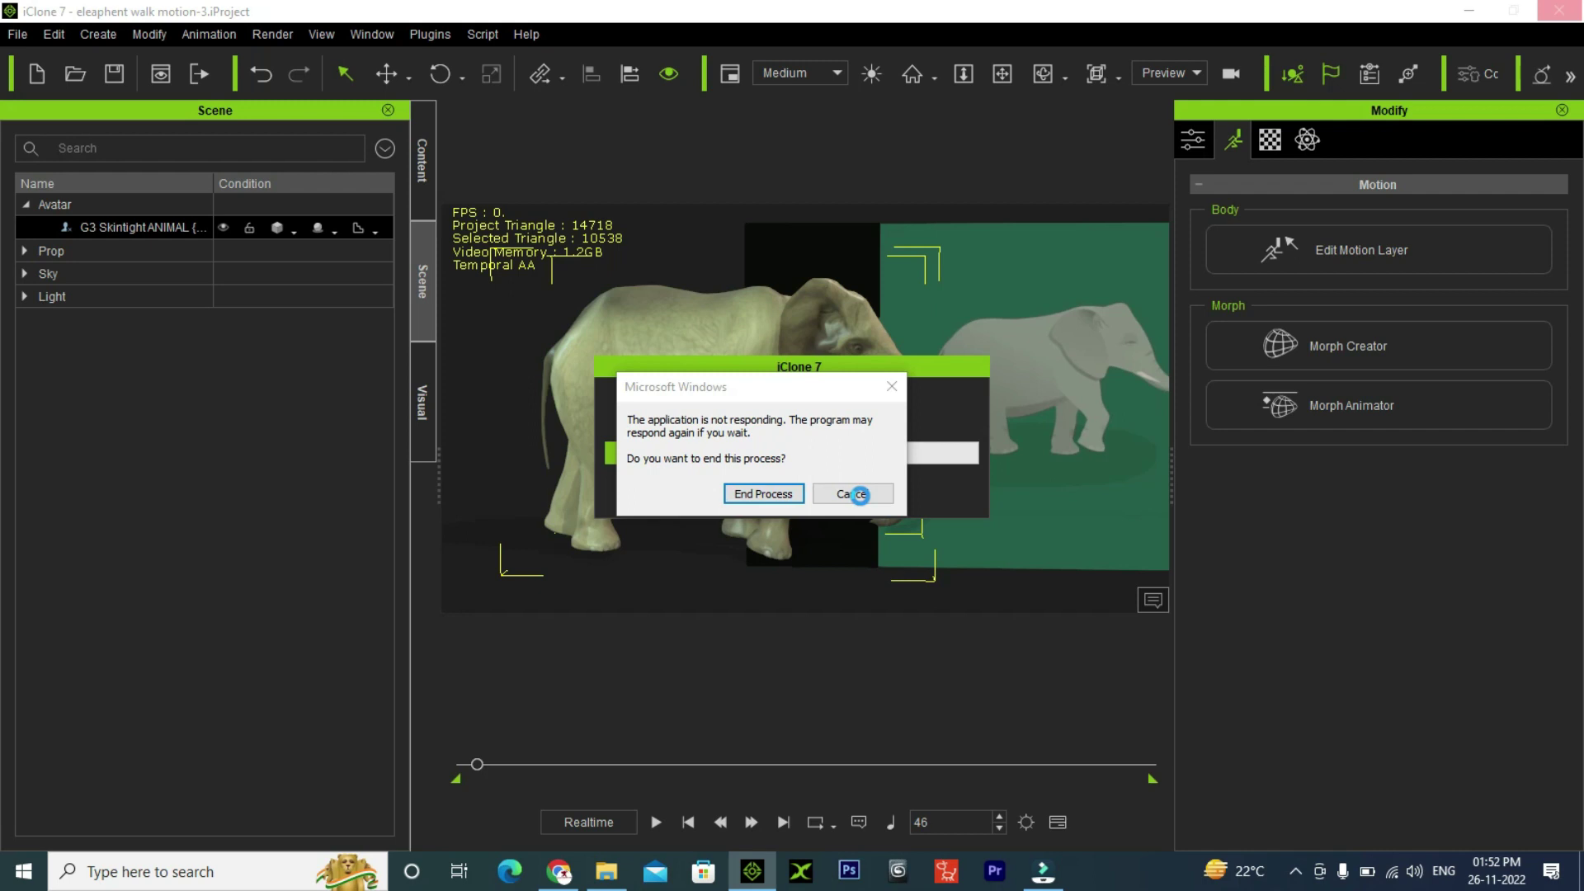
{"action": "left_click", "coordinate": [860, 495]}
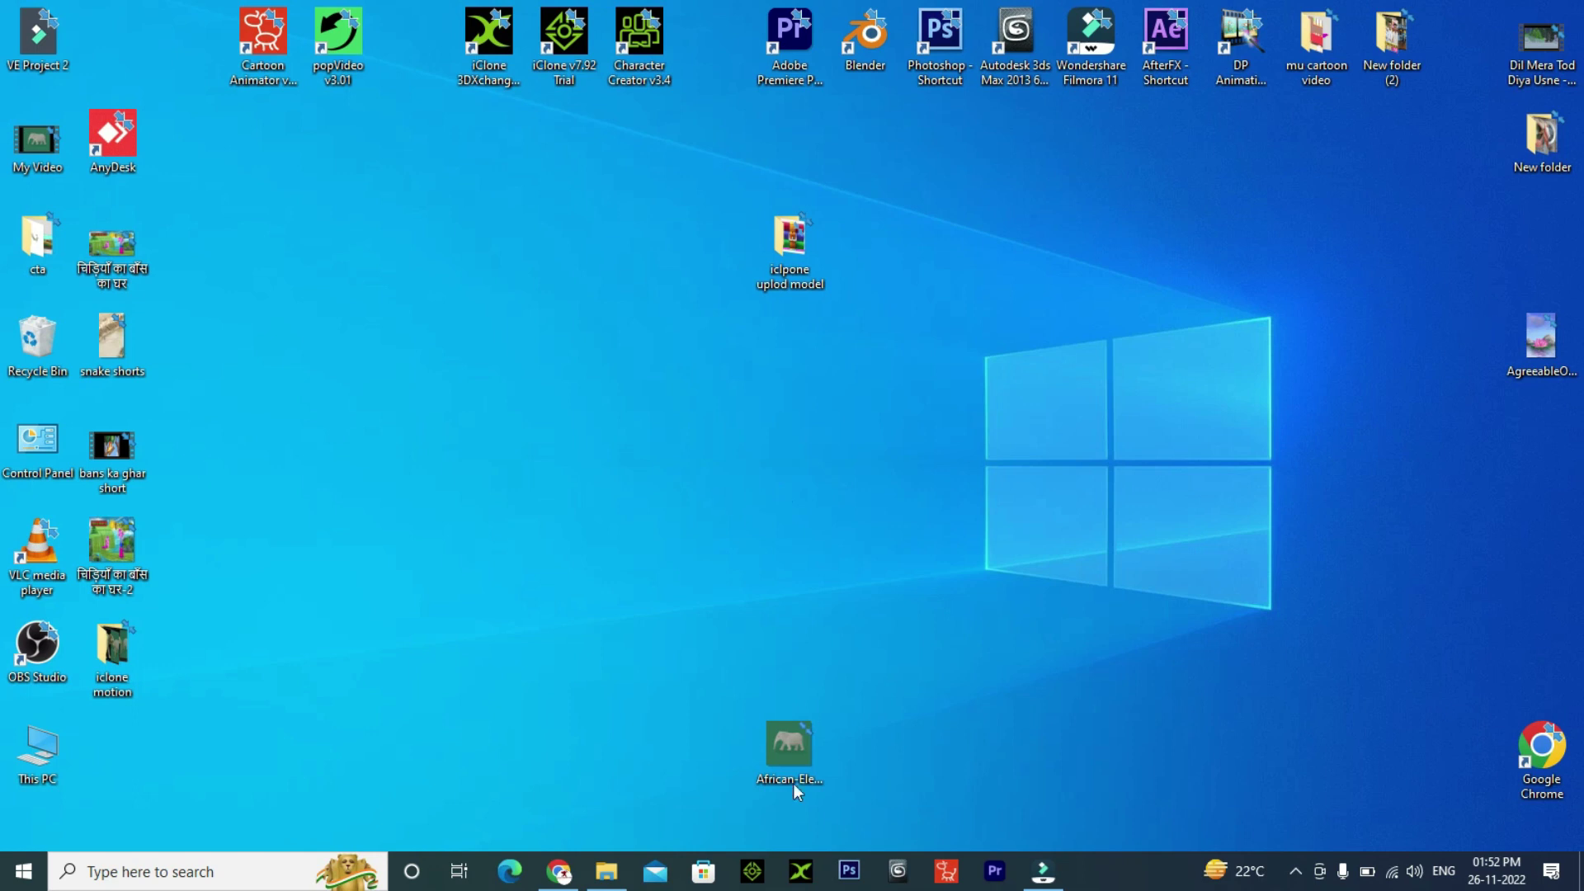
- Refresh the Windows desktop from its right-click menu
{"action": "right_click", "coordinate": [1036, 378]}
{"action": "right_click", "coordinate": [1067, 355]}
{"action": "left_click", "coordinate": [1113, 441]}
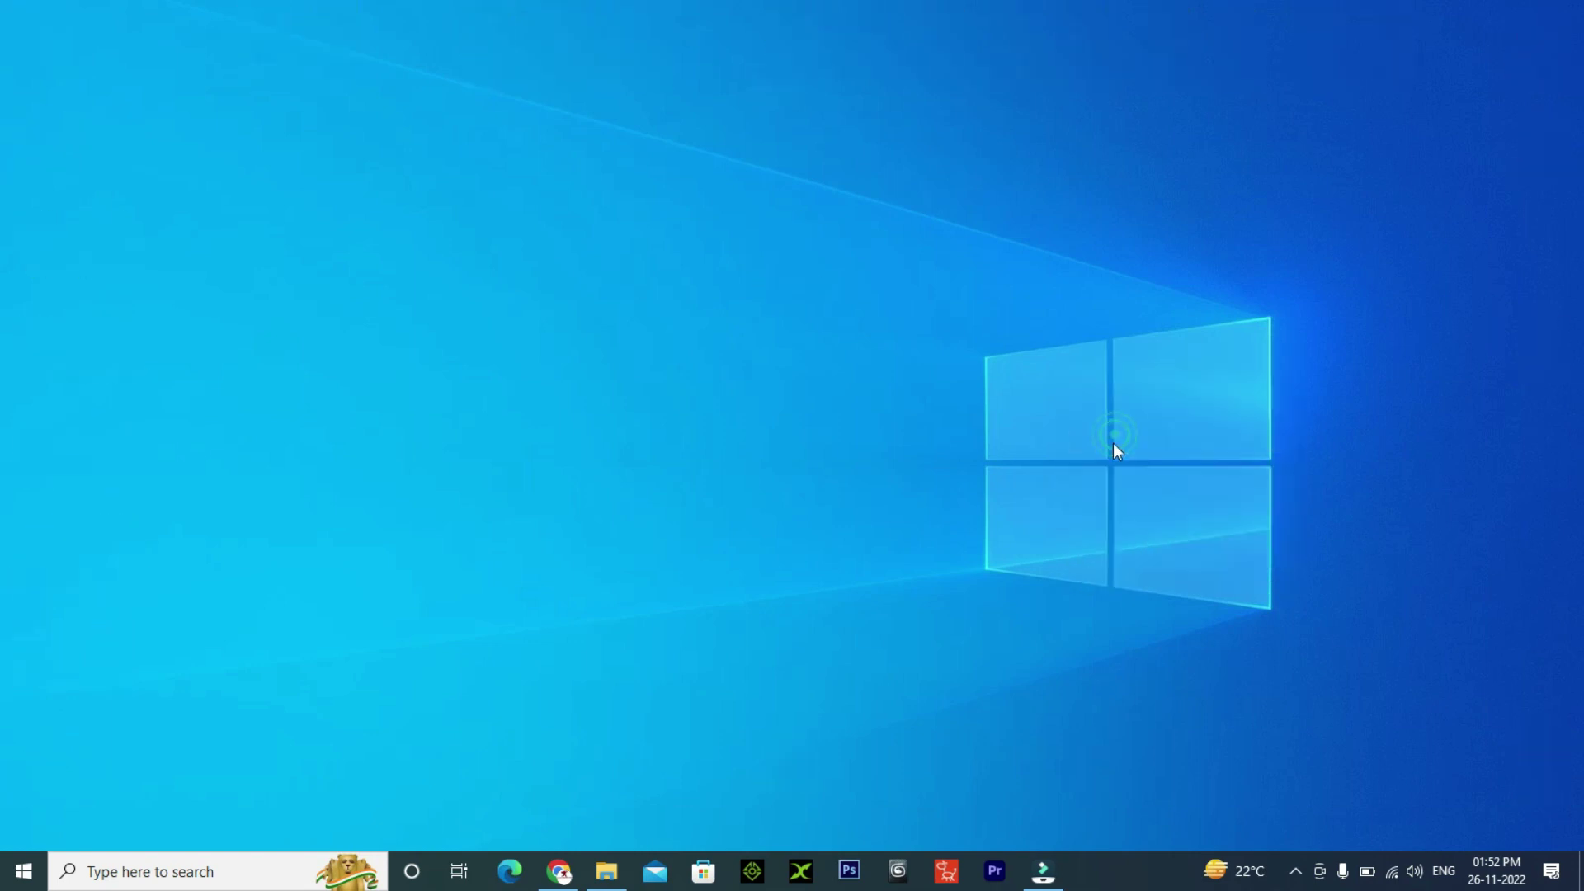
{"action": "right_click", "coordinate": [1109, 336]}
{"action": "left_click", "coordinate": [1142, 421]}
{"action": "right_click", "coordinate": [1101, 270]}
- Bring the baby elephant into the grassy terrain scene and frame the view on it
{"action": "left_click_drag", "start_coordinate": [730, 419], "coordinate": [724, 369]}
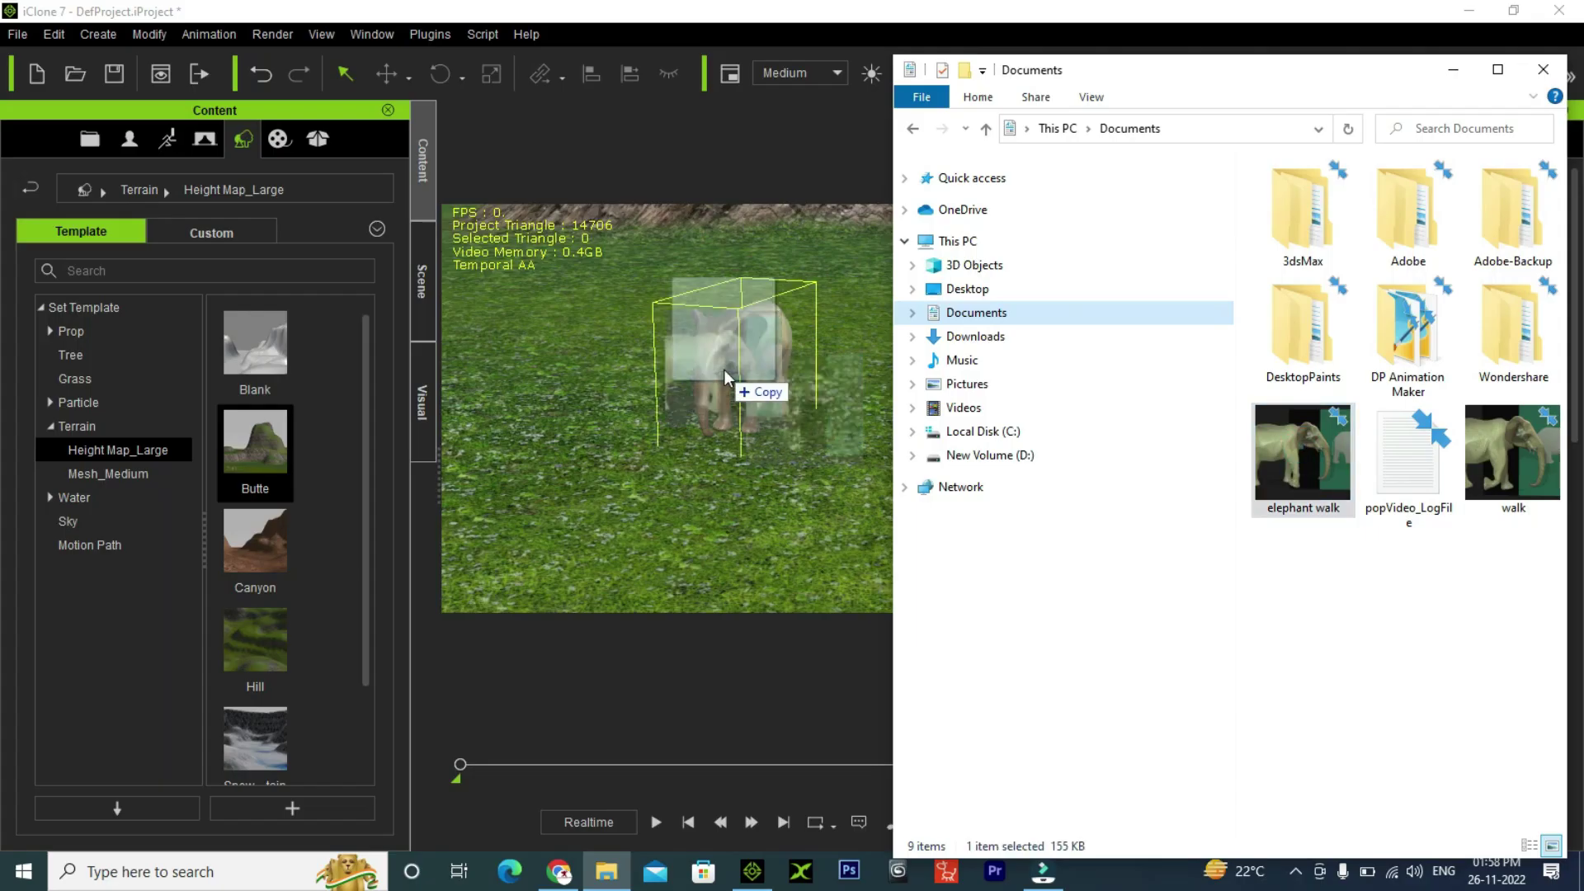
{"action": "left_click", "coordinate": [1454, 70]}
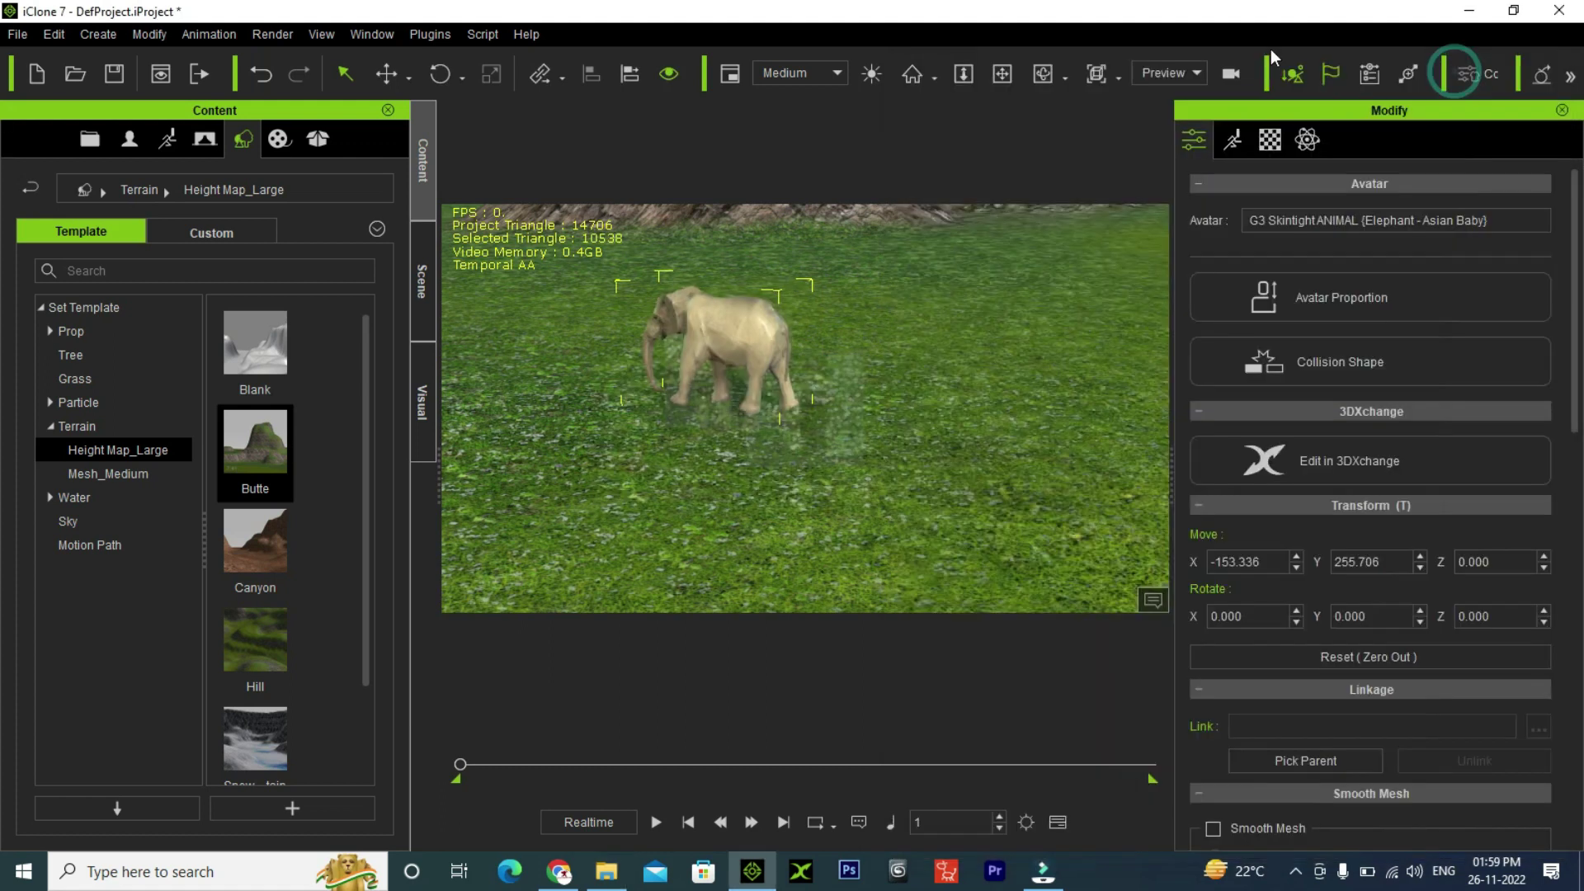
{"action": "left_click", "coordinate": [914, 73]}
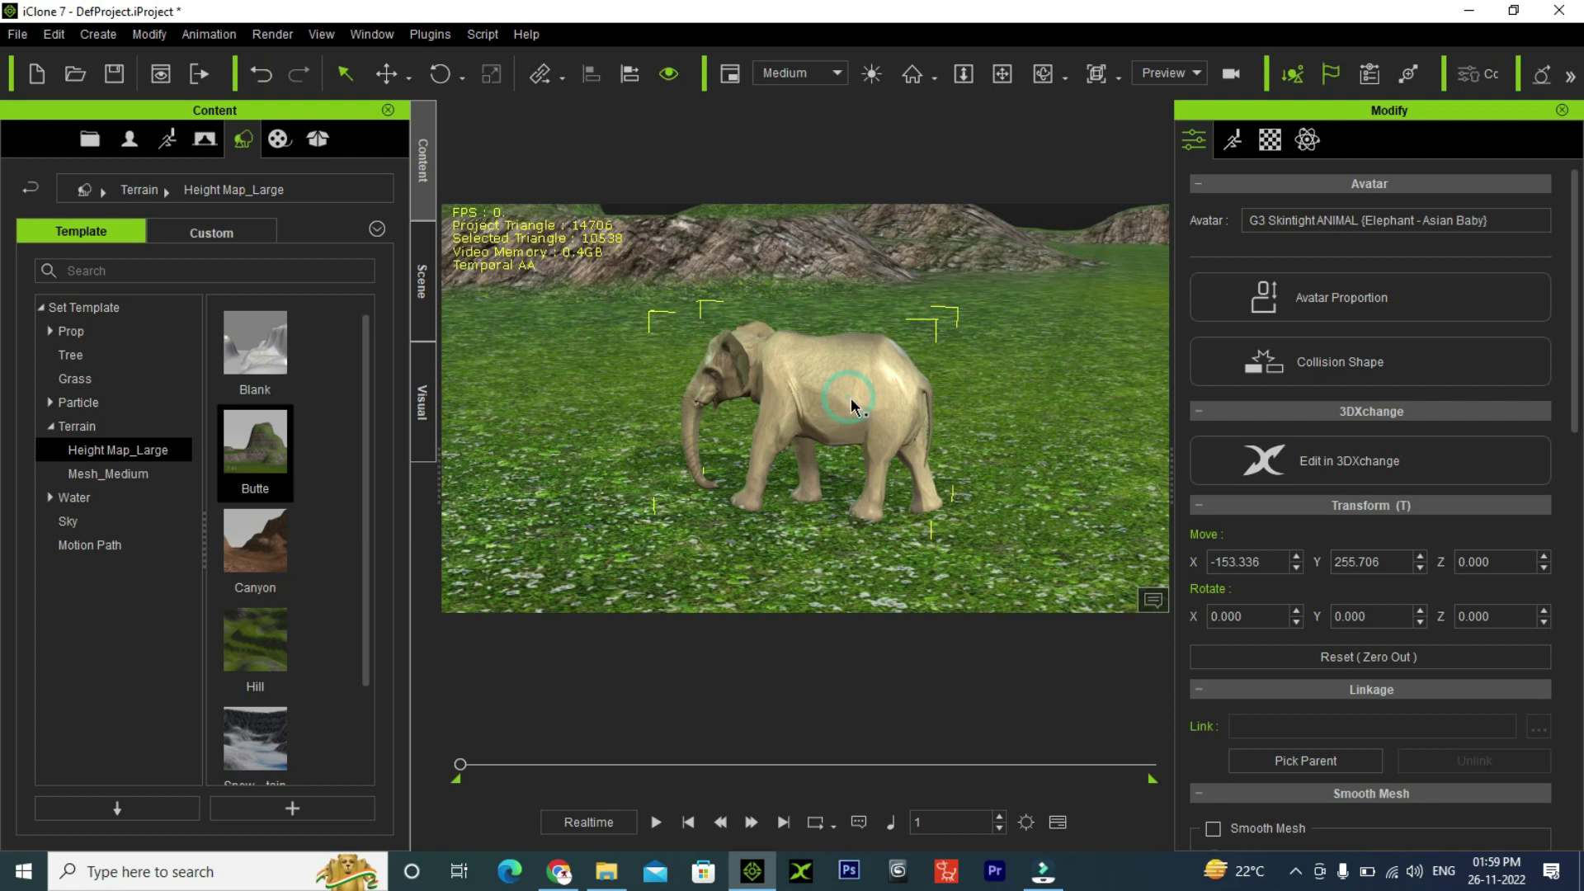
{"action": "key", "text": "ctrl+z"}
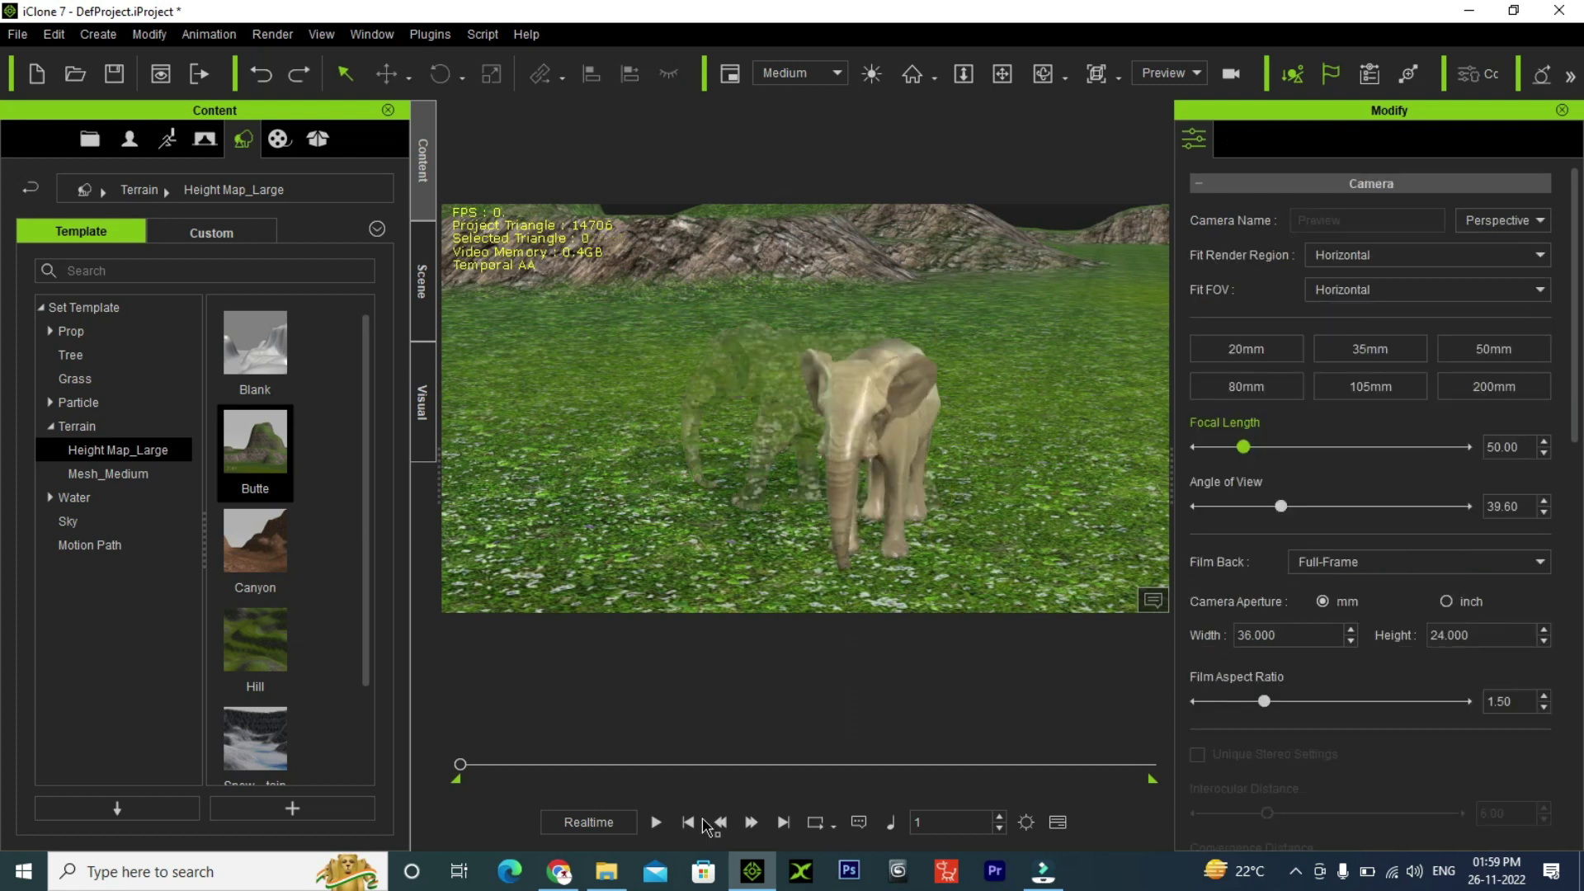
- Centre the elephant on the terrain with Move X 0 and Y 0
{"action": "left_click", "coordinate": [839, 413]}
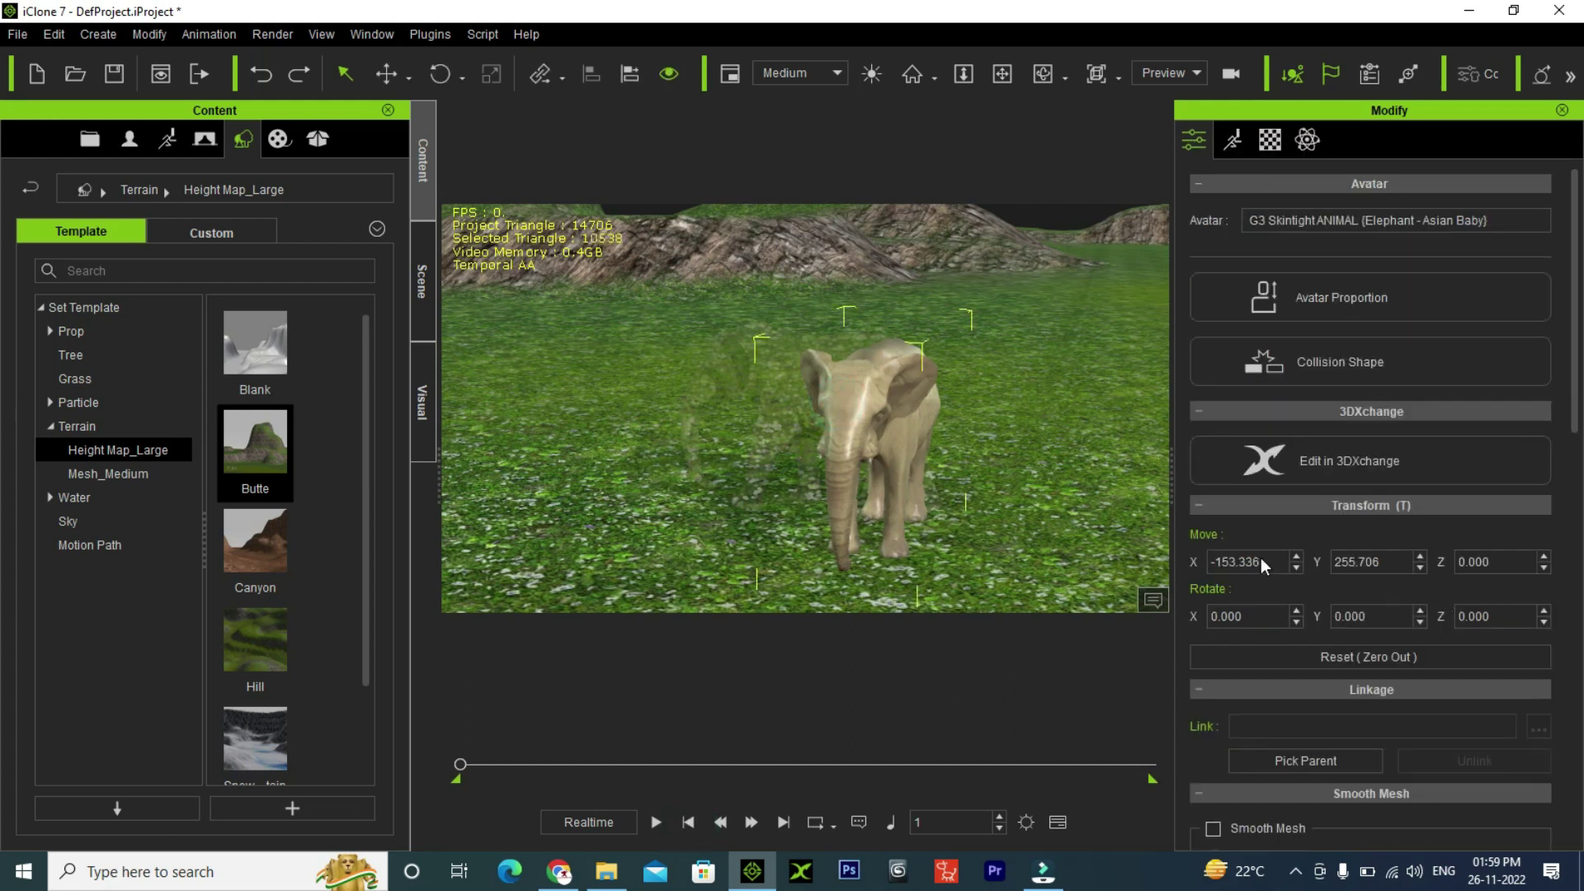
{"action": "type", "text": "0"}
{"action": "key", "text": "Return"}
{"action": "left_click", "coordinate": [1387, 562]}
{"action": "type", "text": "0"}
{"action": "key", "text": "Return"}
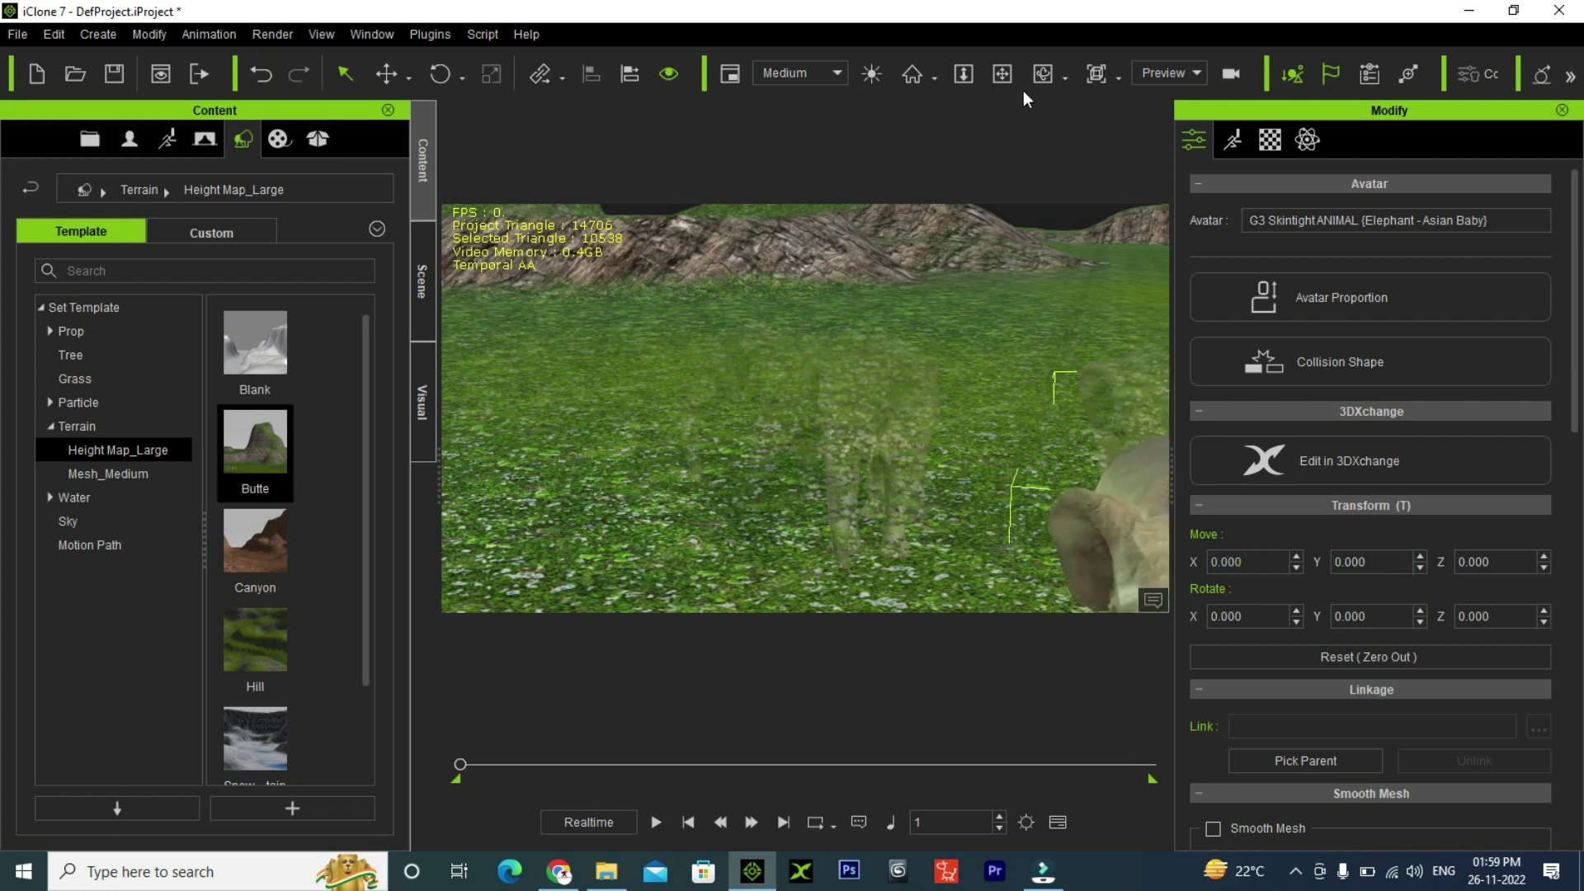
{"action": "left_click", "coordinate": [913, 72]}
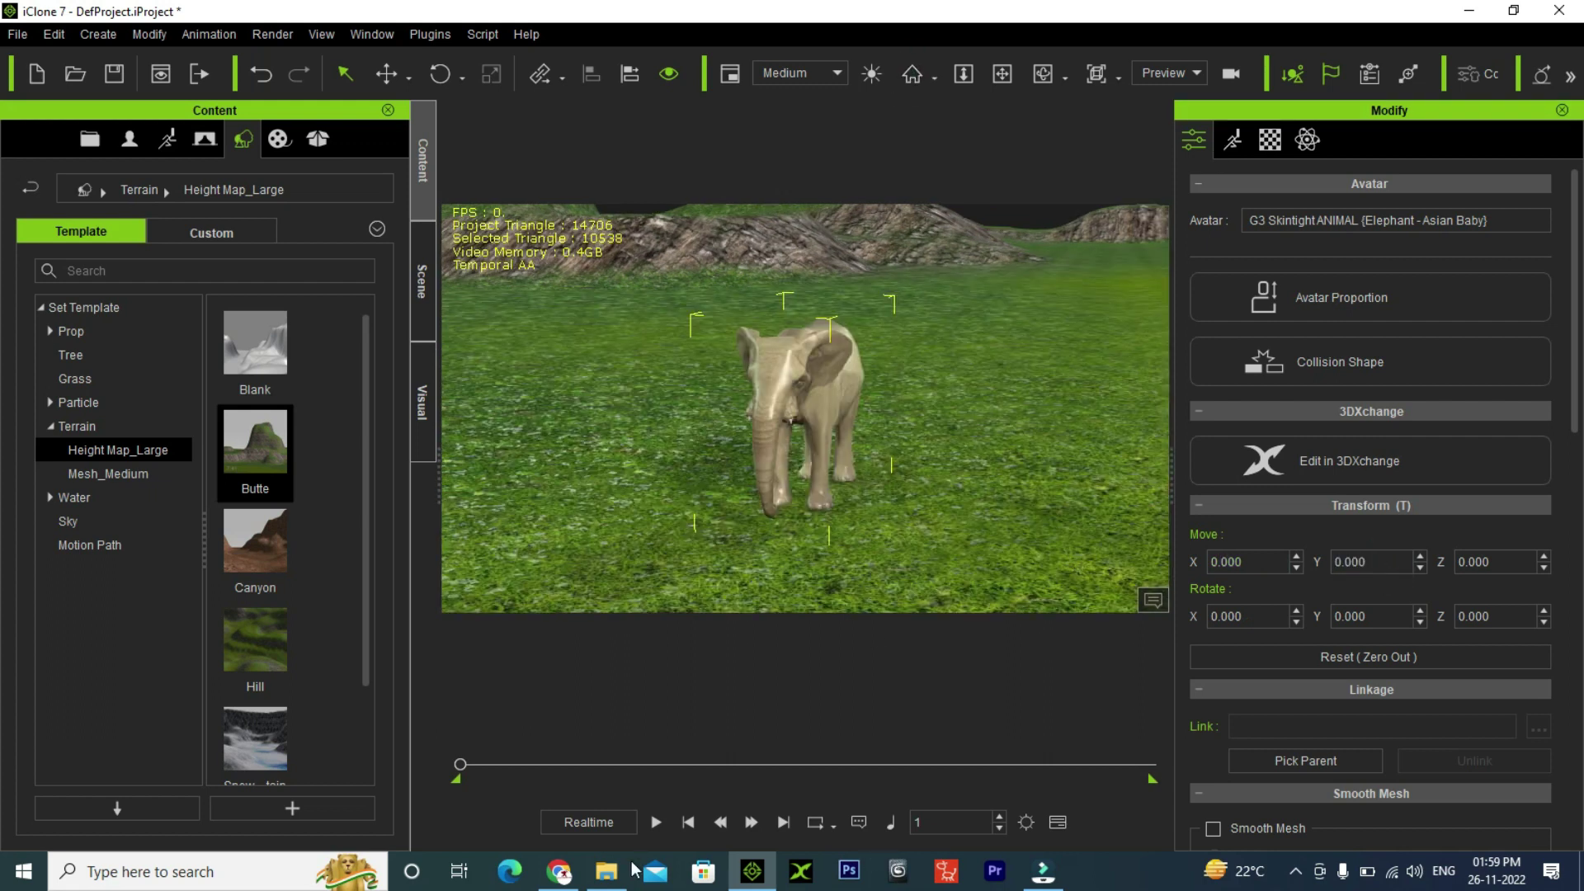
- Apply the 'elephant walk' motion from Documents to the elephant and preview it
{"action": "left_click", "coordinate": [608, 874]}
{"action": "left_click_drag", "start_coordinate": [1333, 469], "coordinate": [810, 403]}
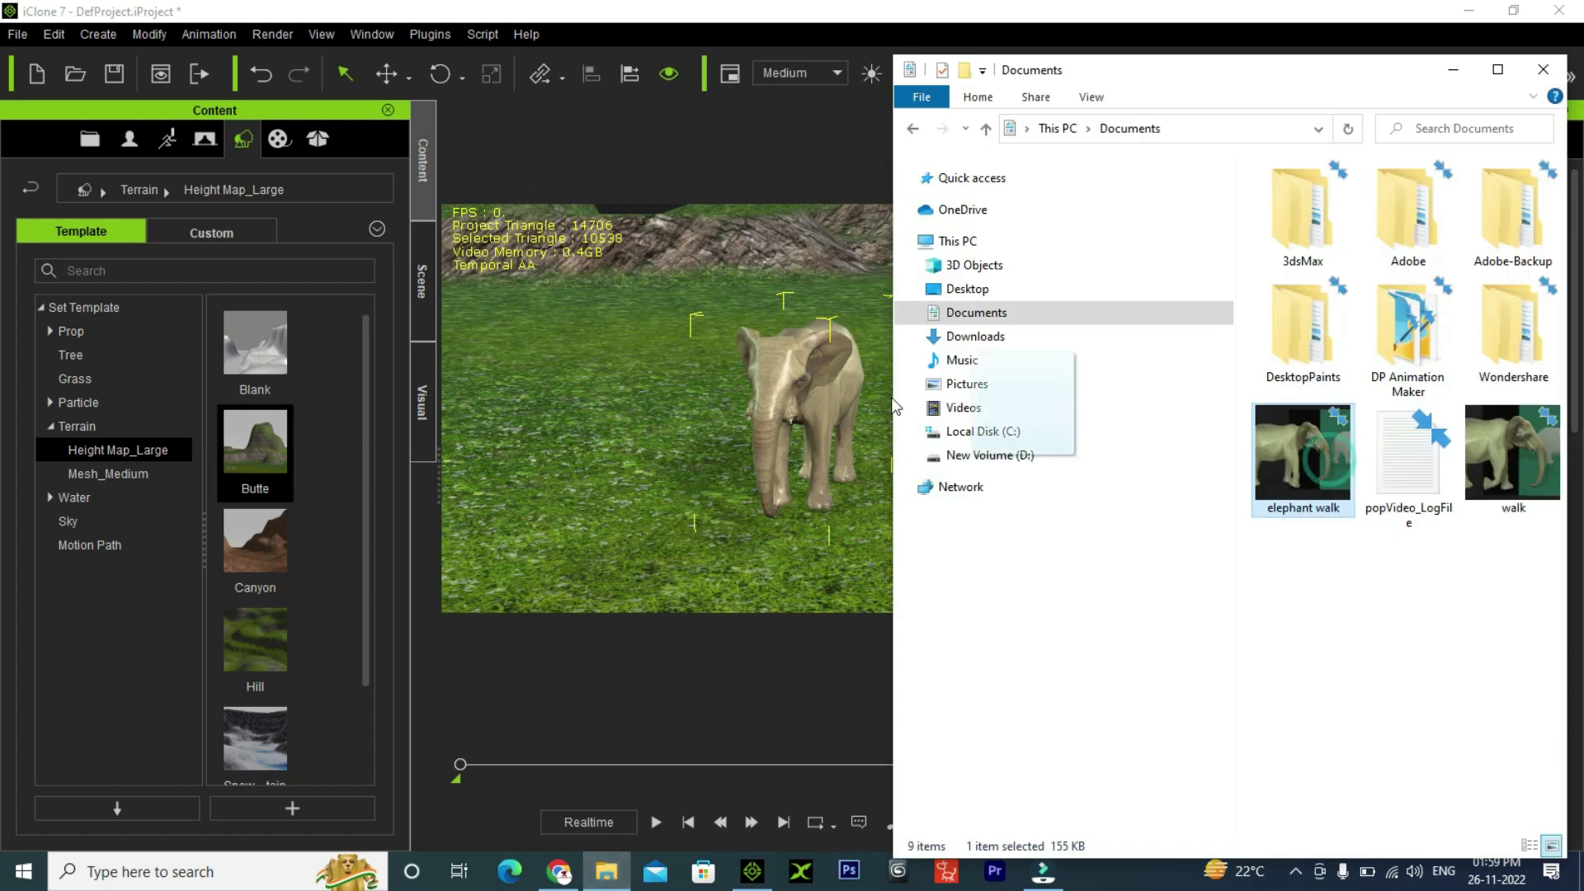
{"action": "left_click", "coordinate": [1453, 69]}
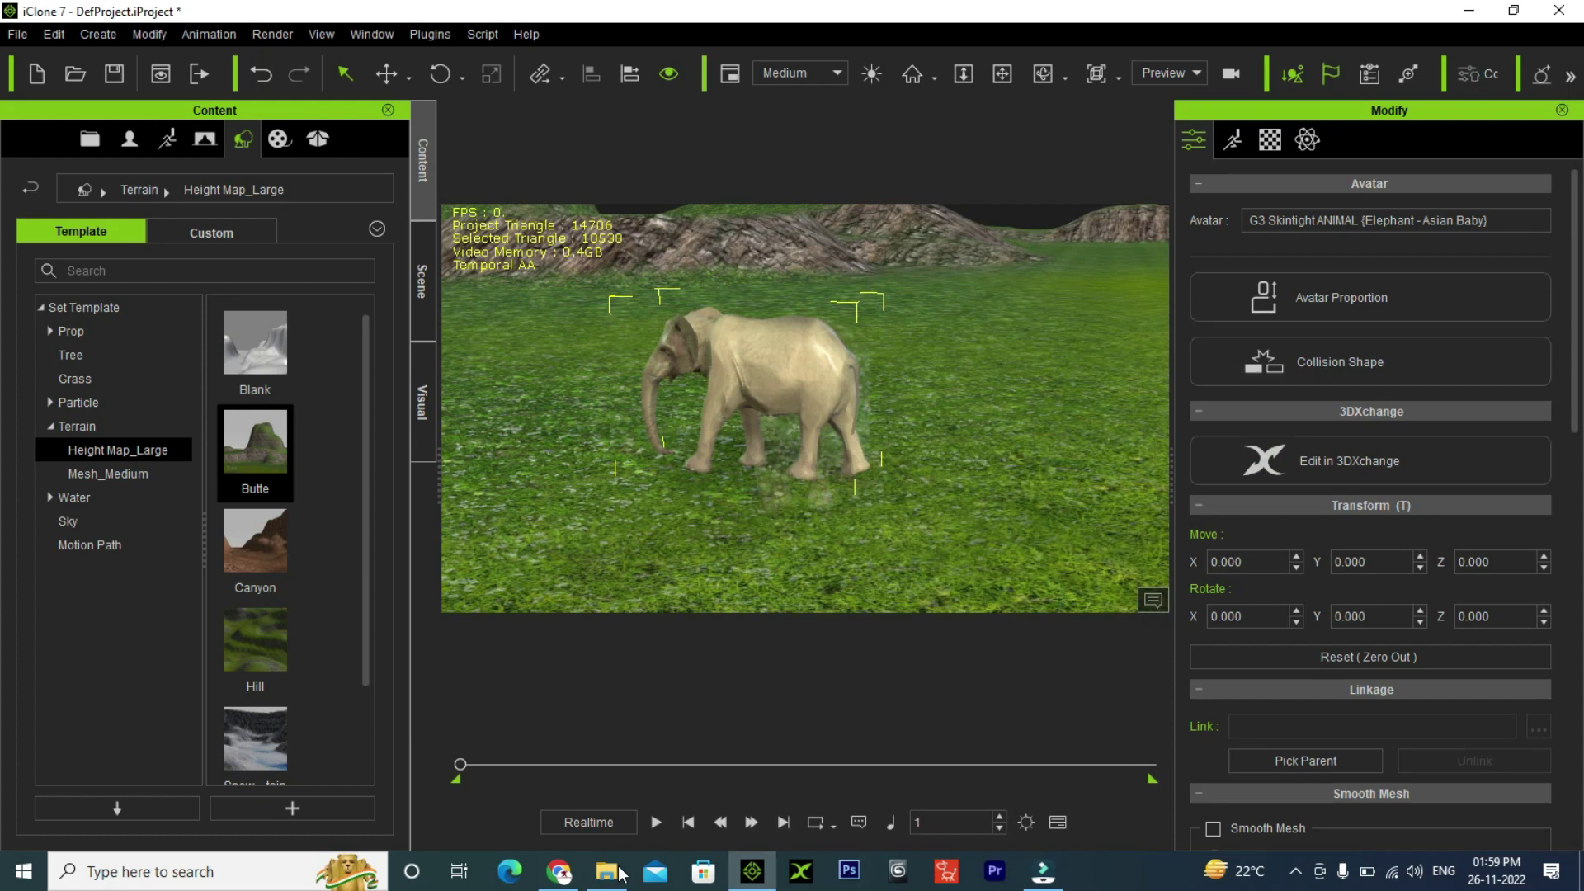
{"action": "left_click", "coordinate": [656, 823]}
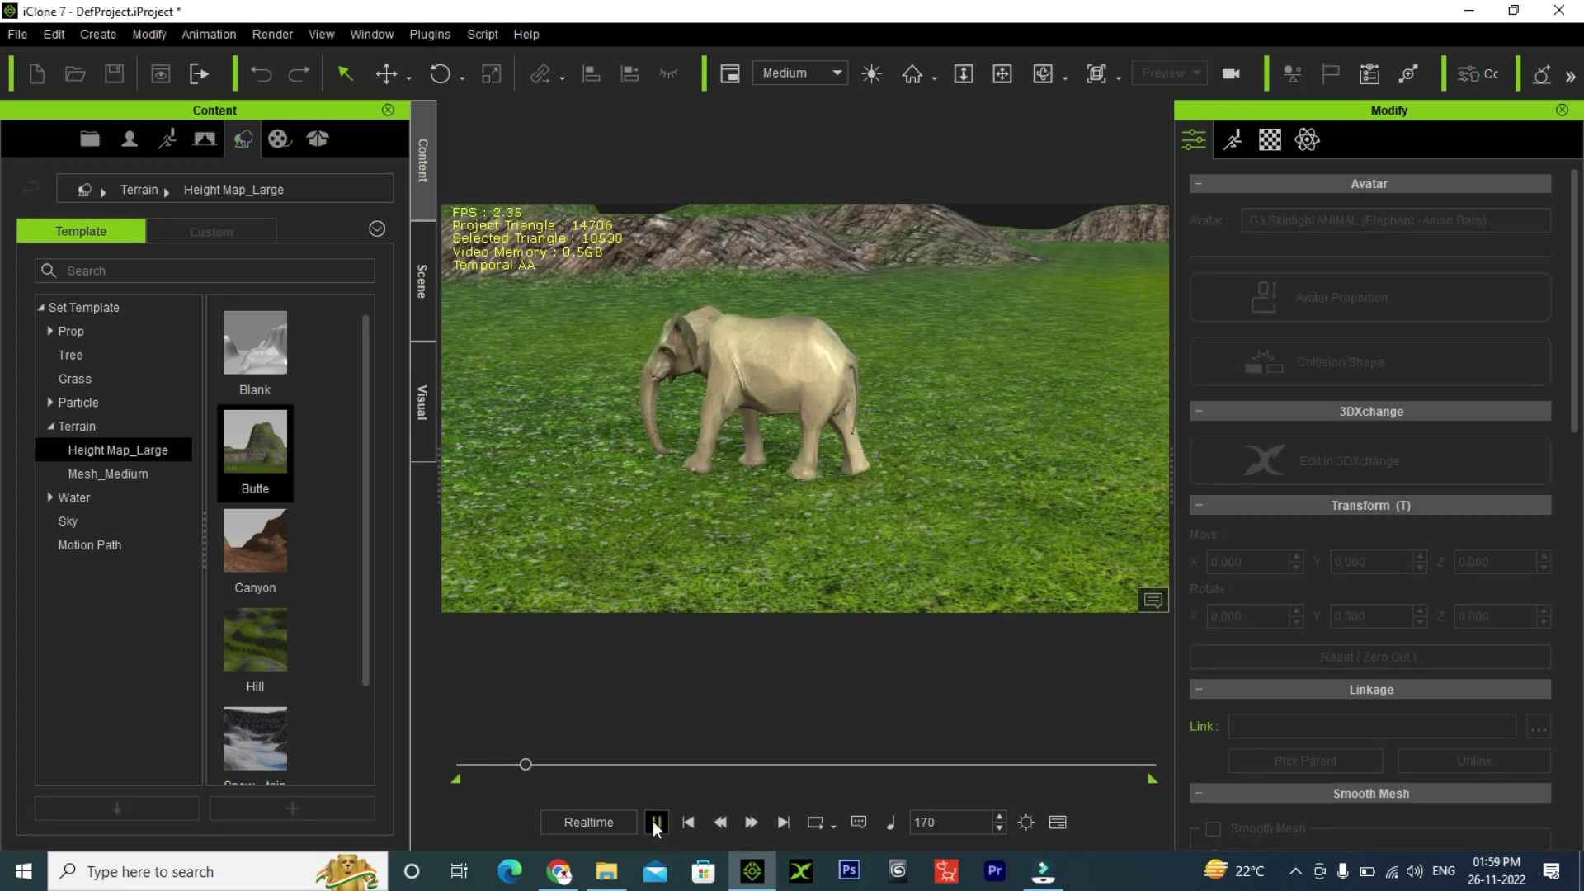
{"action": "key", "text": "ctrl+space"}
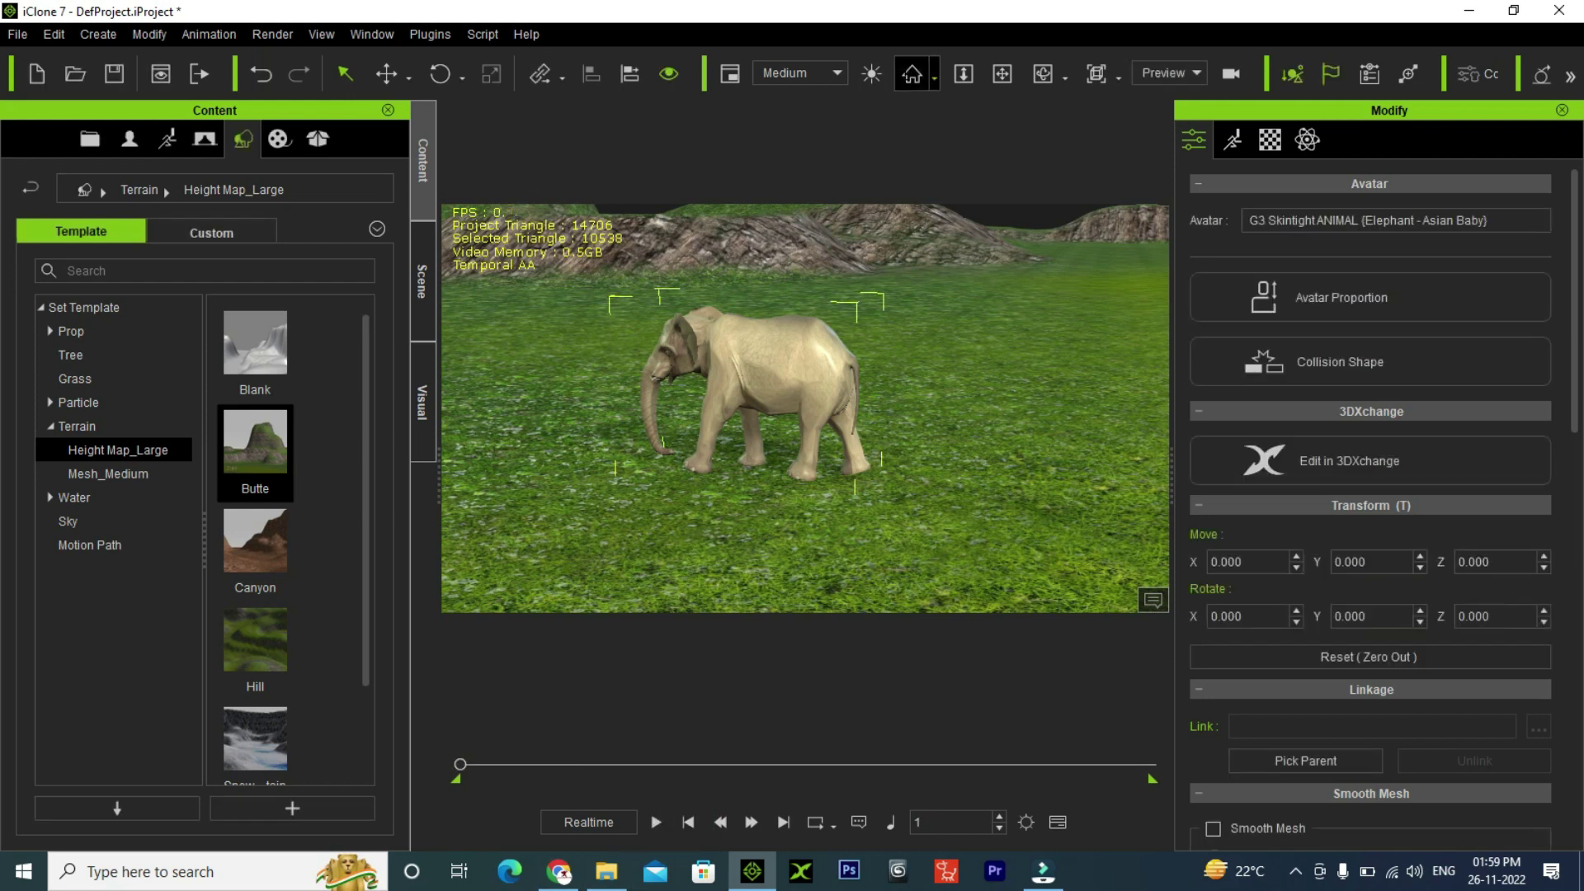
- Lengthen the elephant walk clip on the timeline so it loops longer
{"action": "key", "text": "F3"}
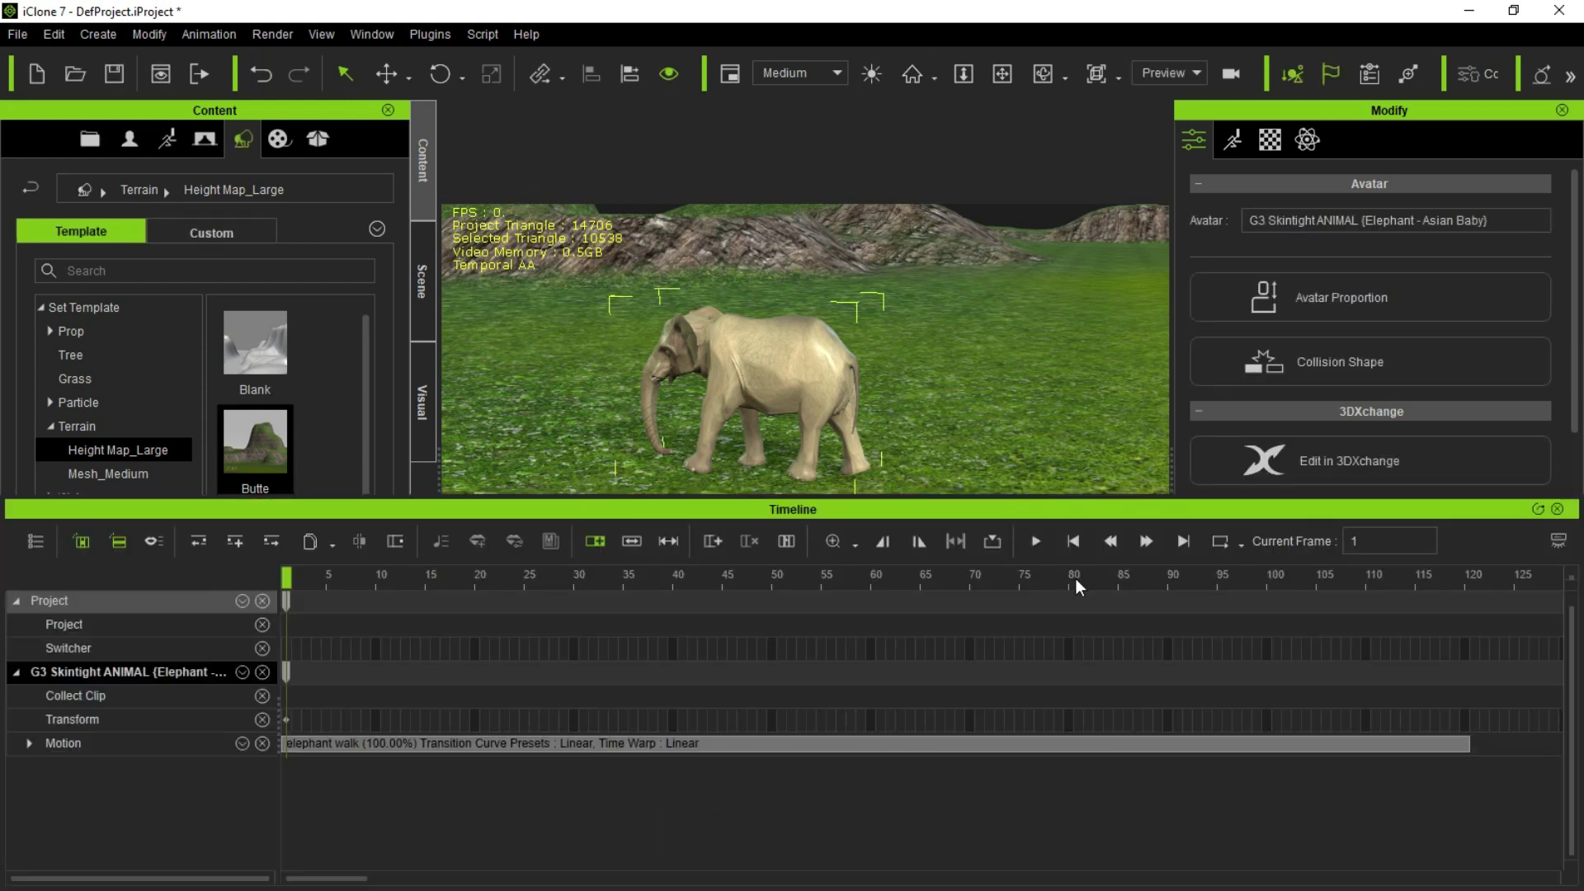
{"action": "scroll", "coordinate": [1076, 577], "scroll_direction": "down", "scroll_amount": 1}
{"action": "scroll", "coordinate": [1076, 577], "scroll_direction": "down", "scroll_amount": 2}
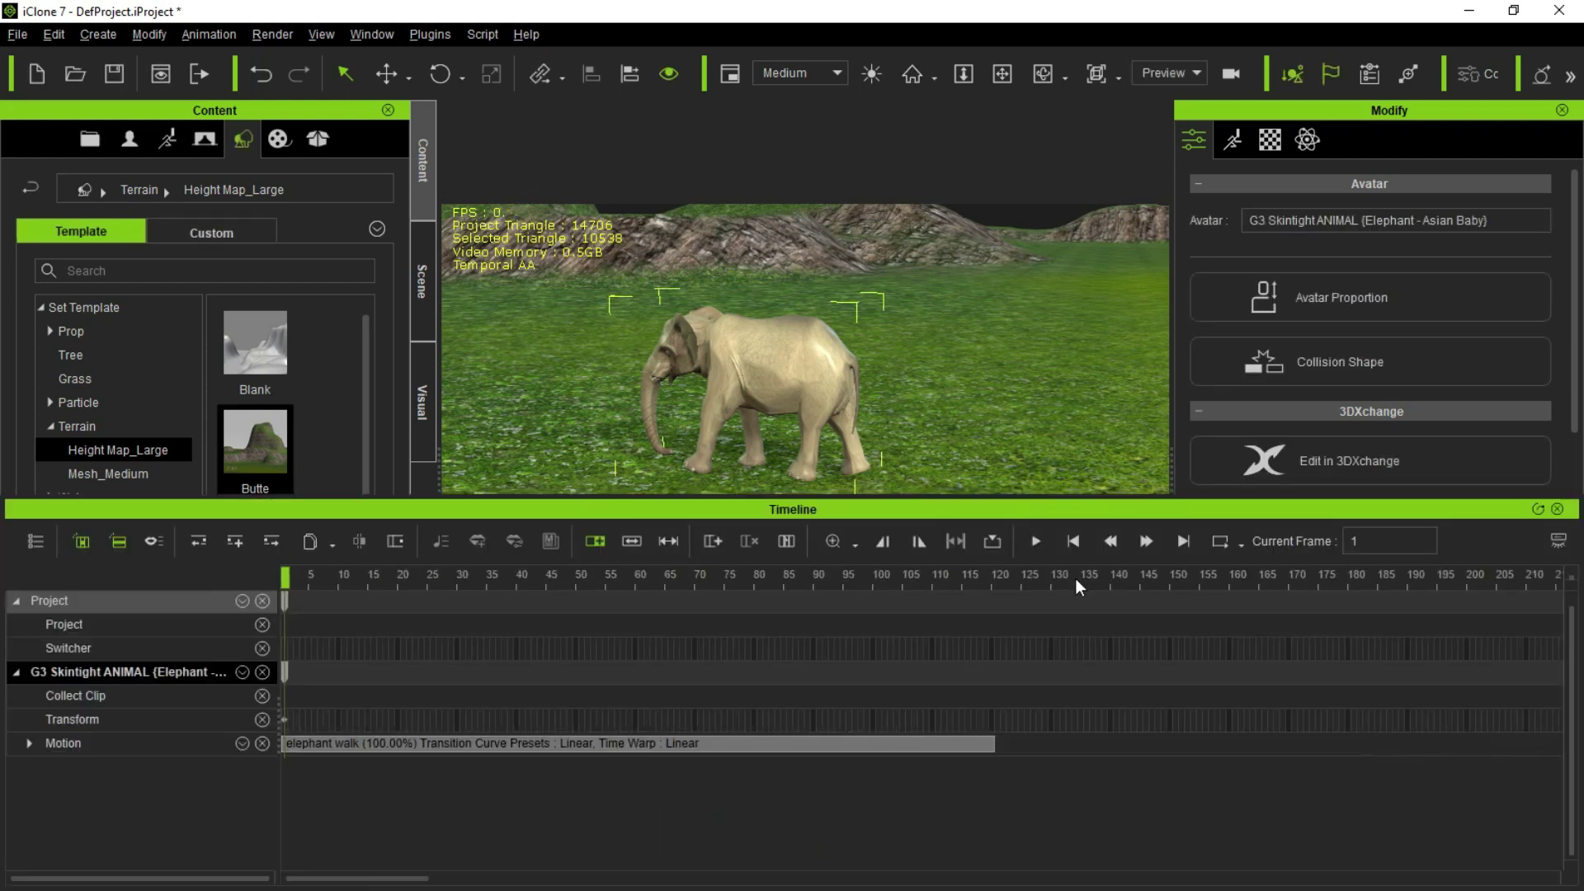
{"action": "scroll", "coordinate": [1076, 578], "scroll_direction": "down", "scroll_amount": 3}
{"action": "scroll", "coordinate": [1075, 586], "scroll_direction": "down", "scroll_amount": 2}
{"action": "scroll", "coordinate": [467, 649], "scroll_direction": "up", "scroll_amount": 1}
{"action": "left_click_drag", "start_coordinate": [396, 743], "coordinate": [790, 741]}
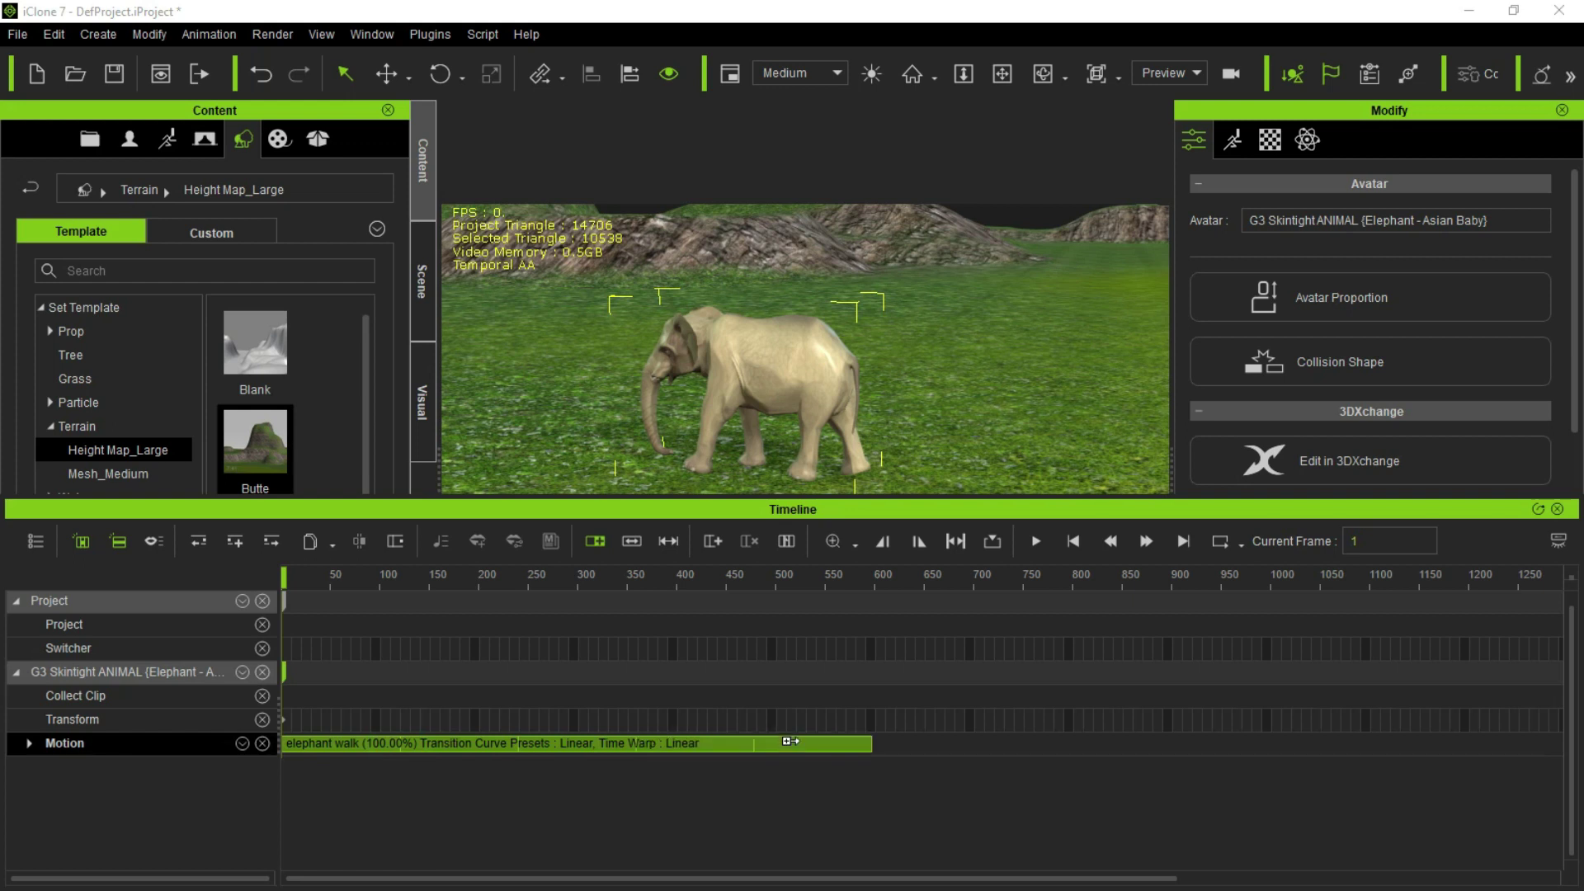
- Move the playhead to frame 596 at the clip end and hide the timeline
{"action": "left_click", "coordinate": [874, 577]}
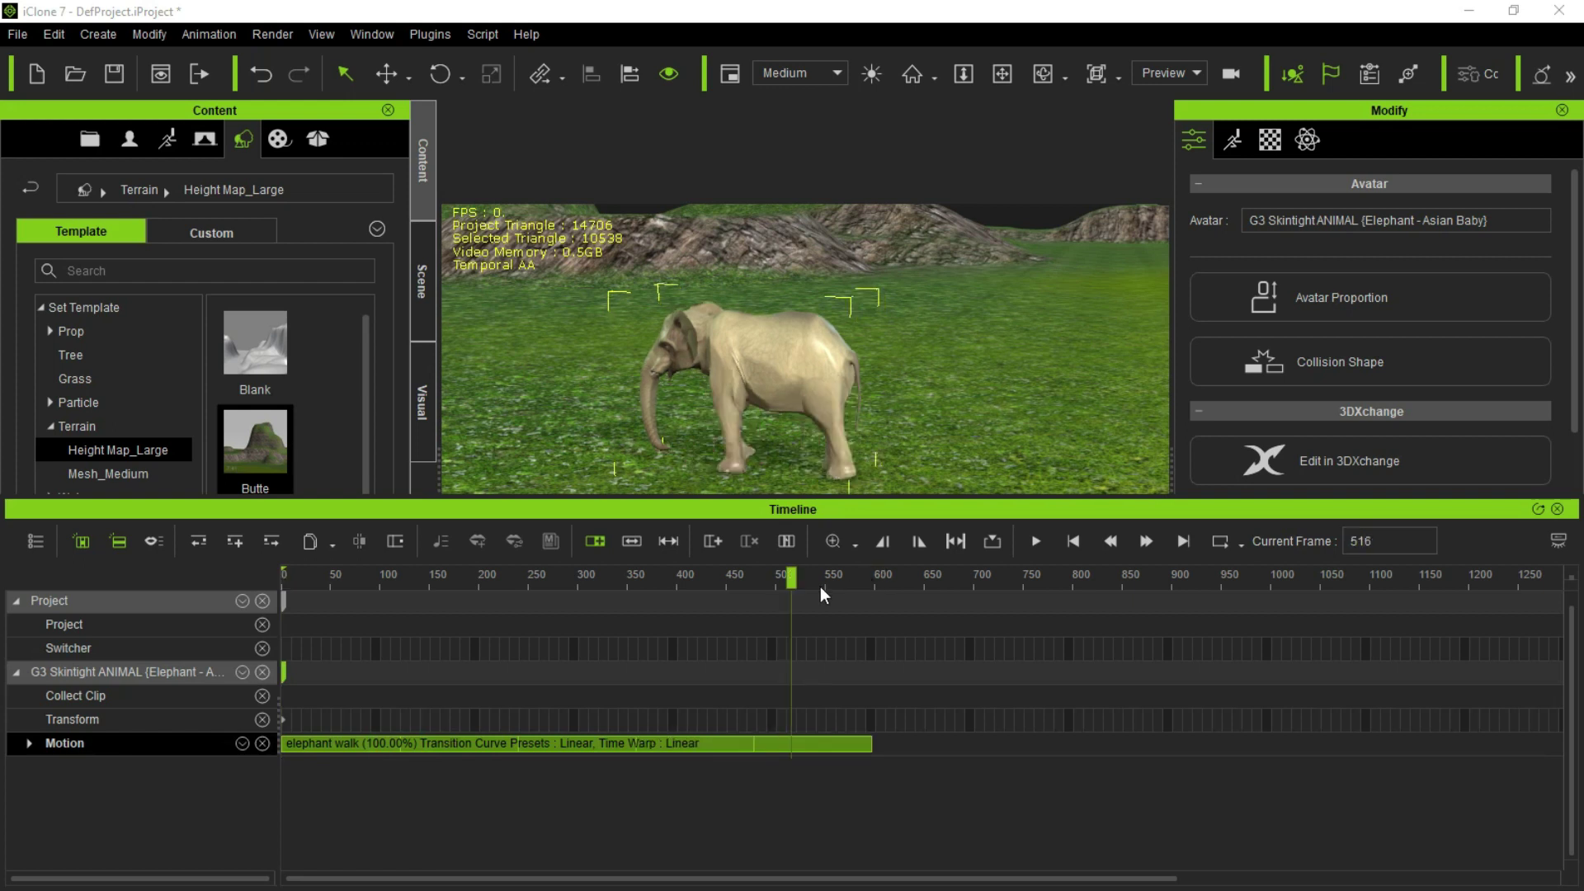
{"action": "left_click", "coordinate": [862, 574]}
{"action": "left_click_drag", "start_coordinate": [863, 574], "coordinate": [870, 574]}
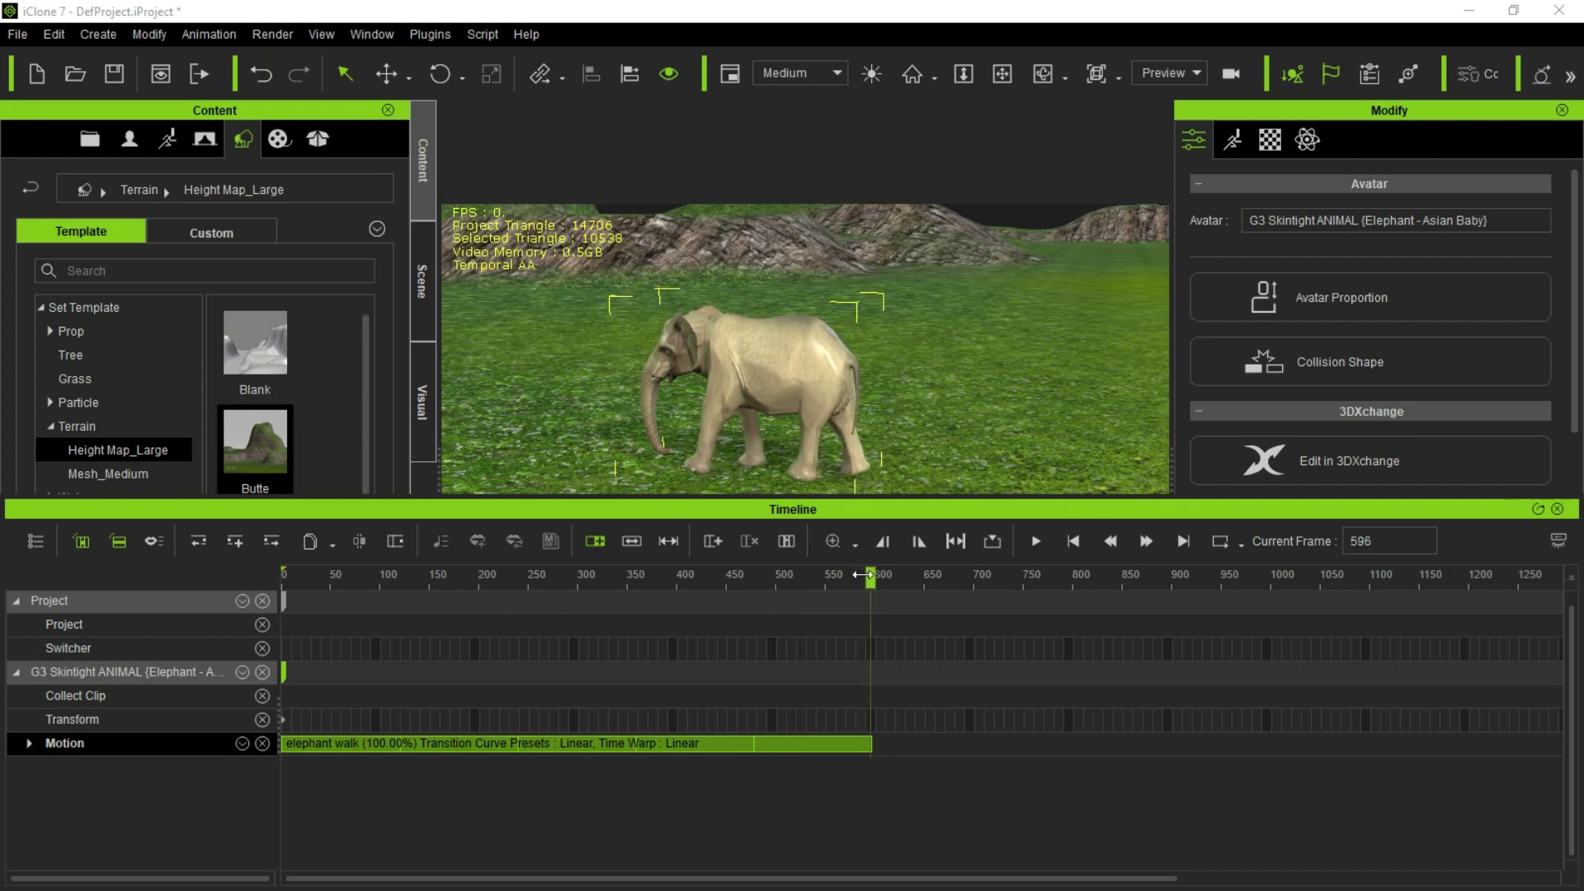
{"action": "key", "text": "F3"}
{"action": "left_click", "coordinate": [962, 81]}
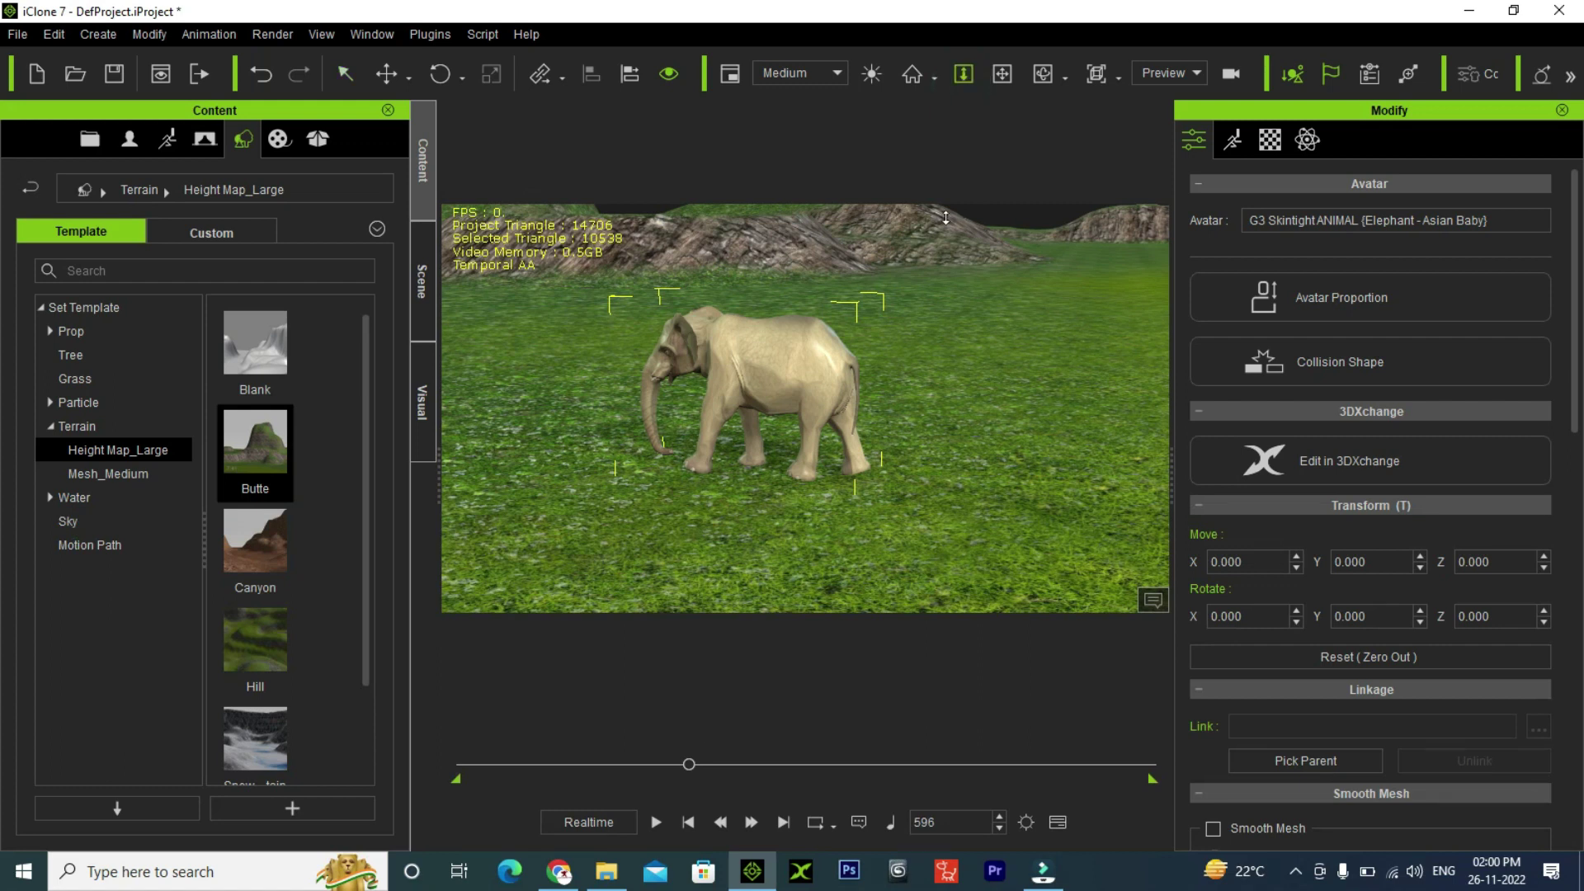
- Zoom out, pan and orbit the view to see the elephant's whole path across the terrain
{"action": "left_click_drag", "start_coordinate": [909, 544], "coordinate": [901, 524]}
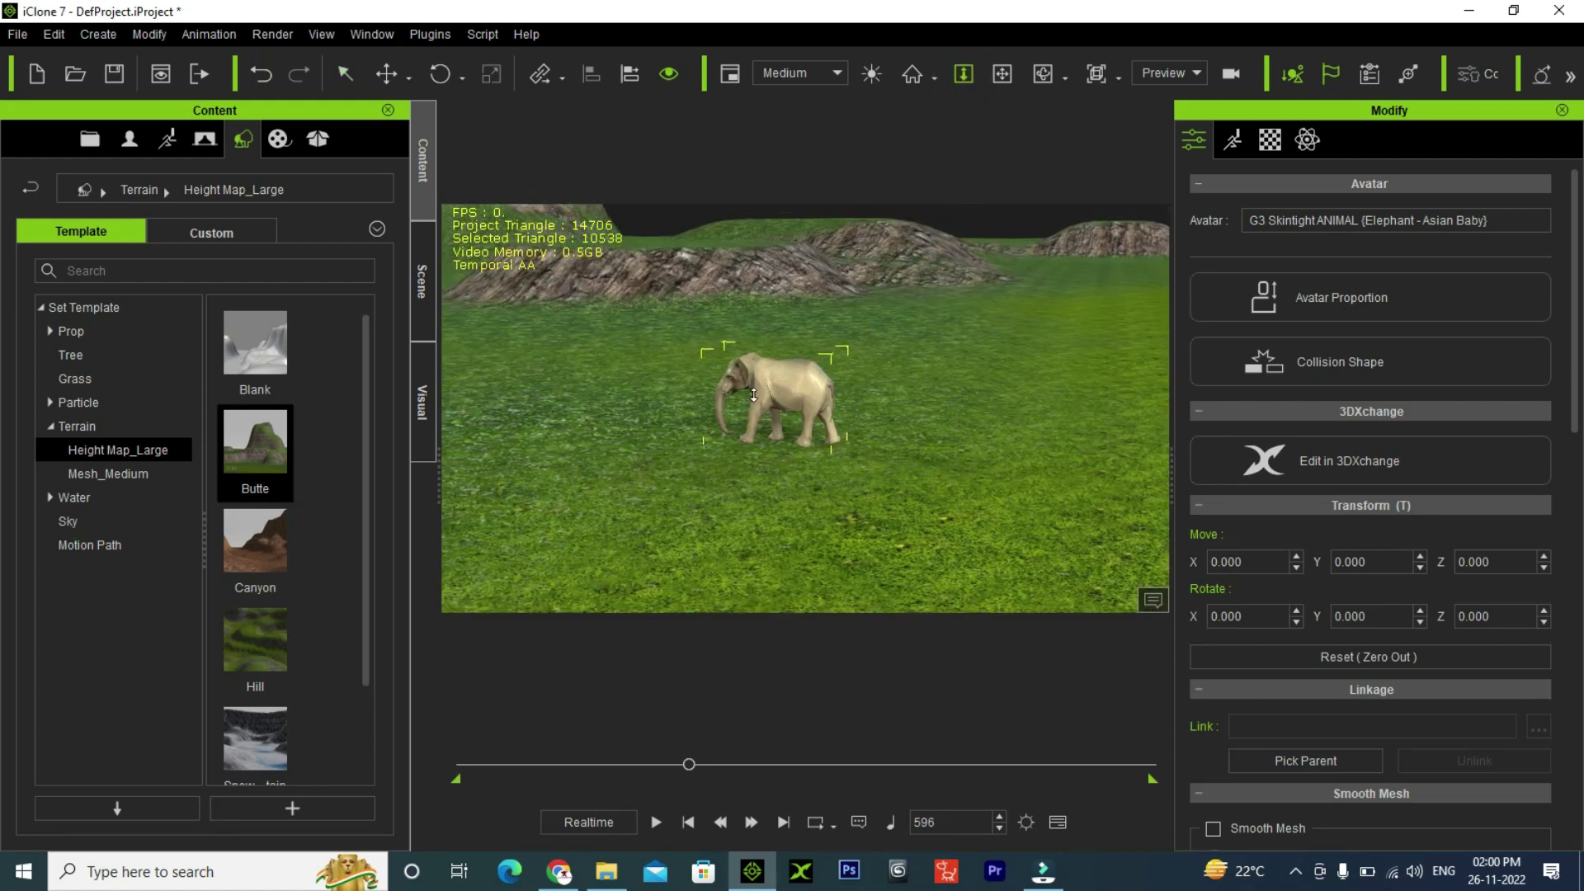
{"action": "key", "text": "x"}
{"action": "left_click_drag", "start_coordinate": [951, 446], "coordinate": [971, 446]}
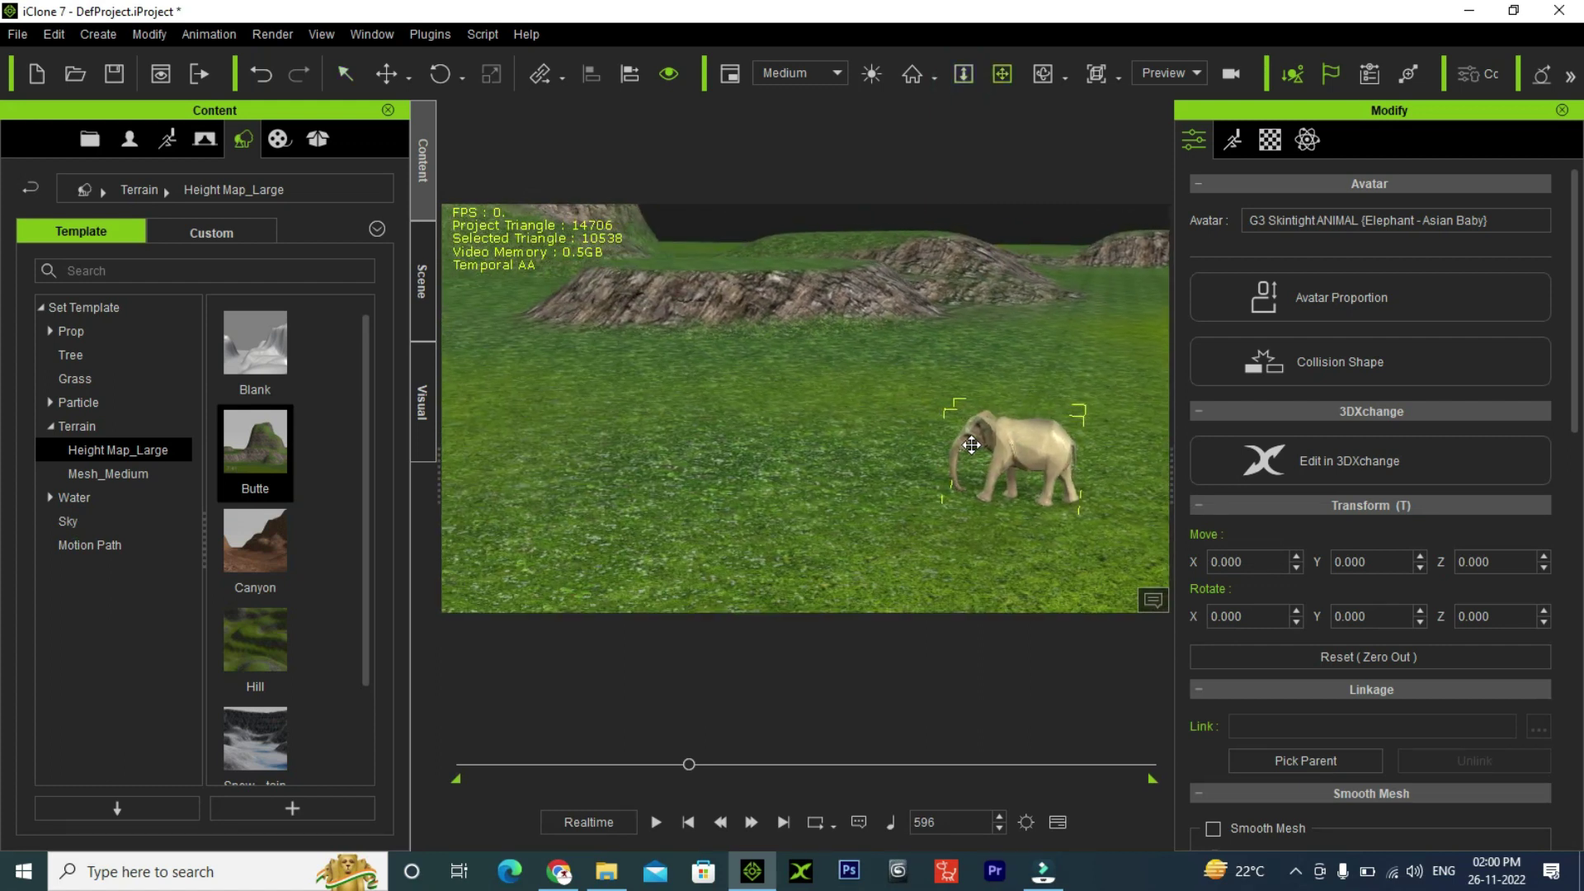
{"action": "key", "text": "Escape"}
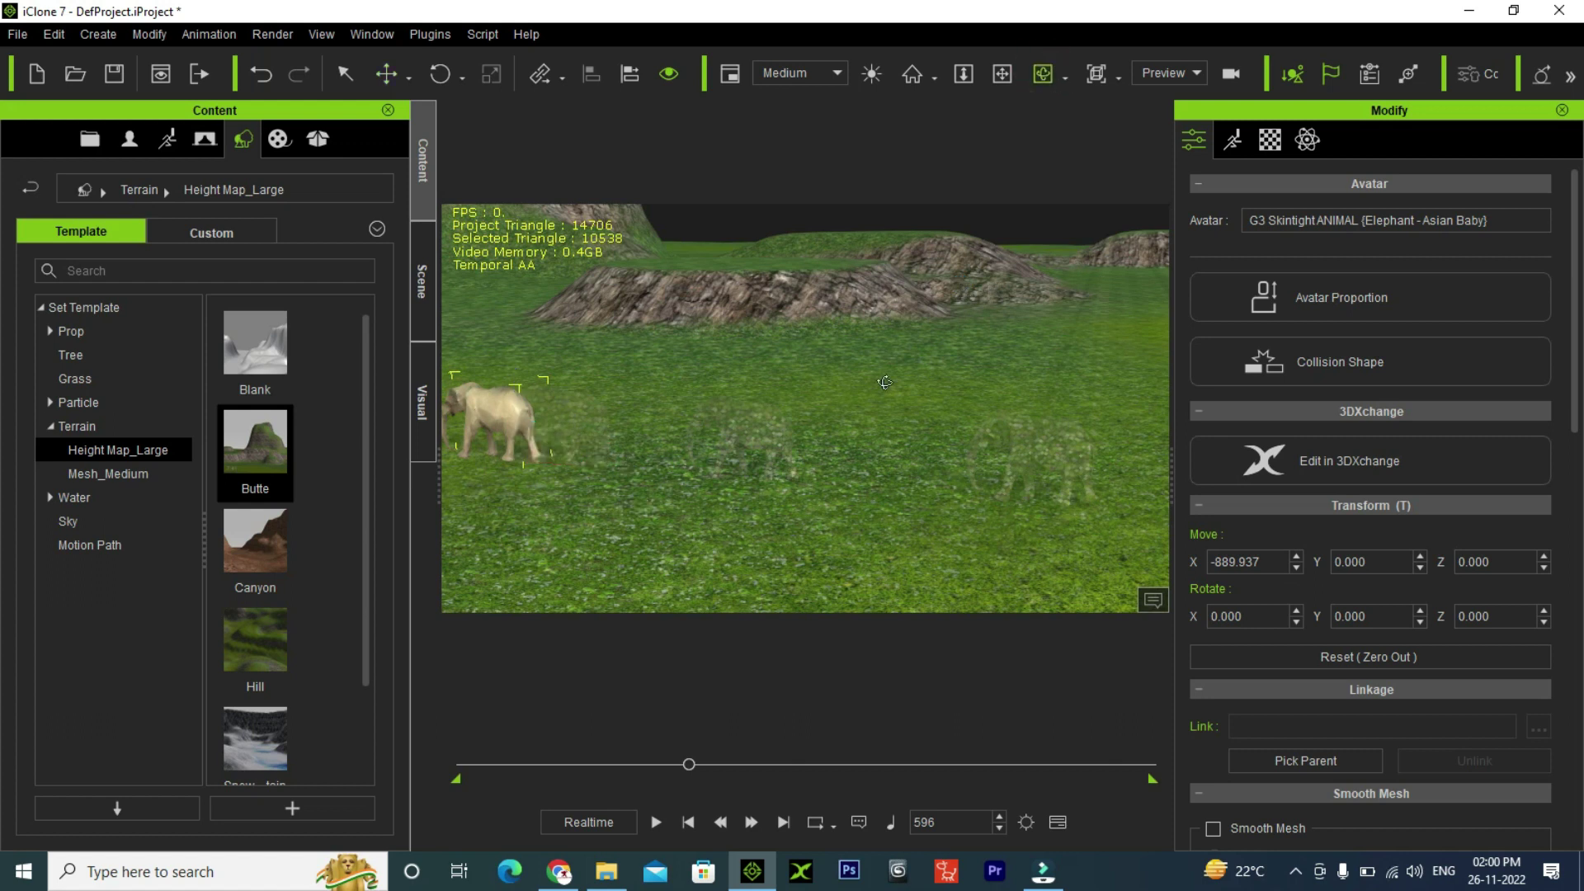
{"action": "mouse_move", "coordinate": [900, 371]}
{"action": "left_mouse_down"}
{"action": "mouse_move", "coordinate": [949, 345]}
{"action": "mouse_move", "coordinate": [938, 421]}
{"action": "mouse_move", "coordinate": [919, 436]}
{"action": "left_mouse_up"}
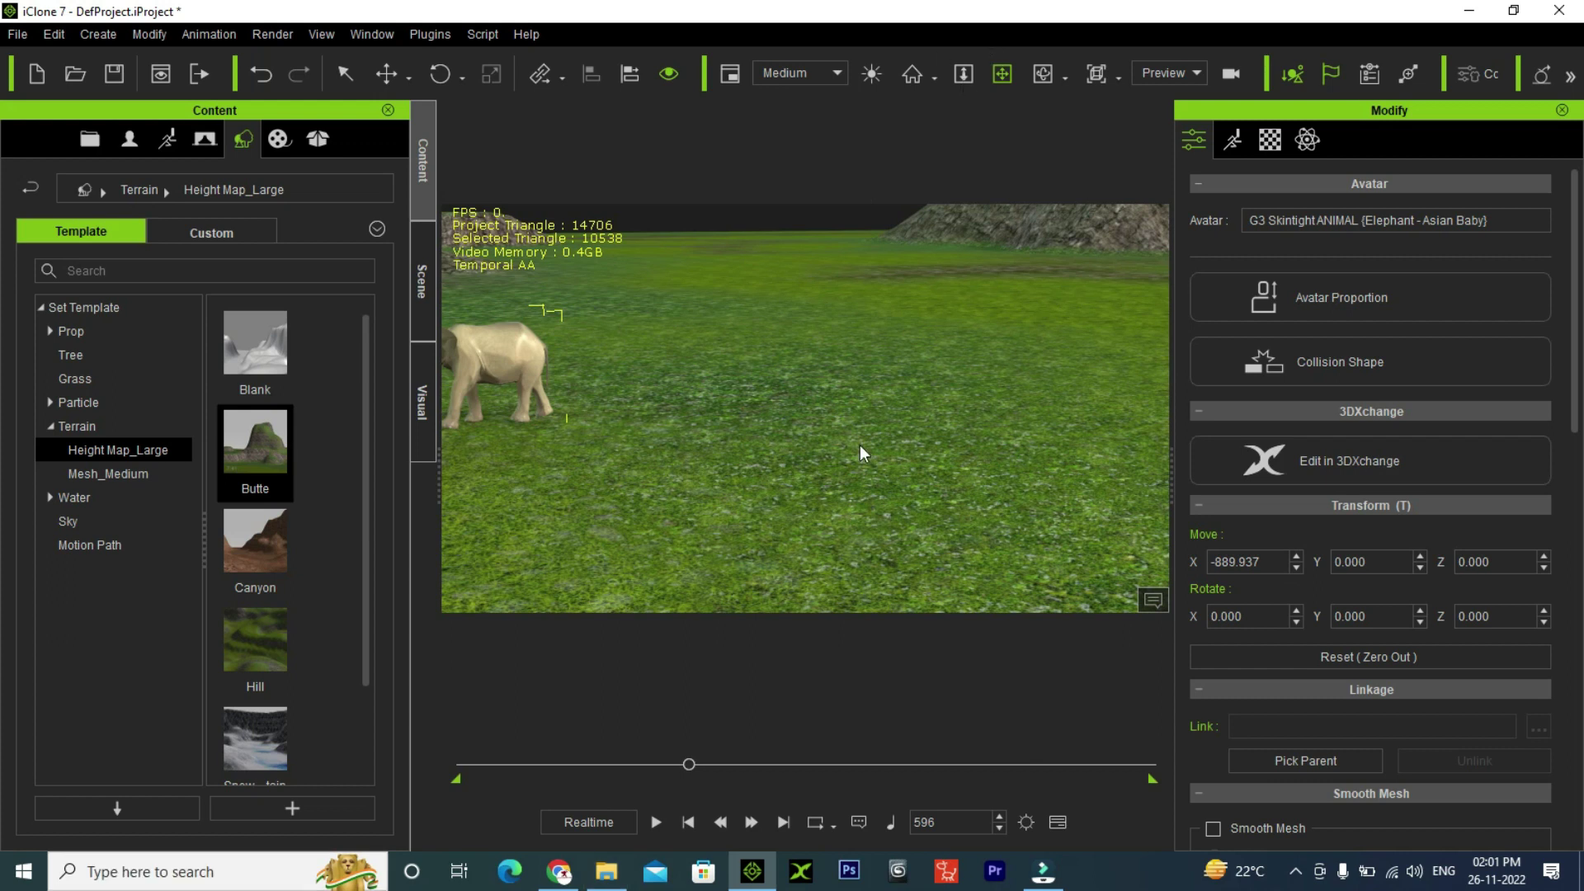
{"action": "left_click_drag", "start_coordinate": [675, 390], "coordinate": [703, 390]}
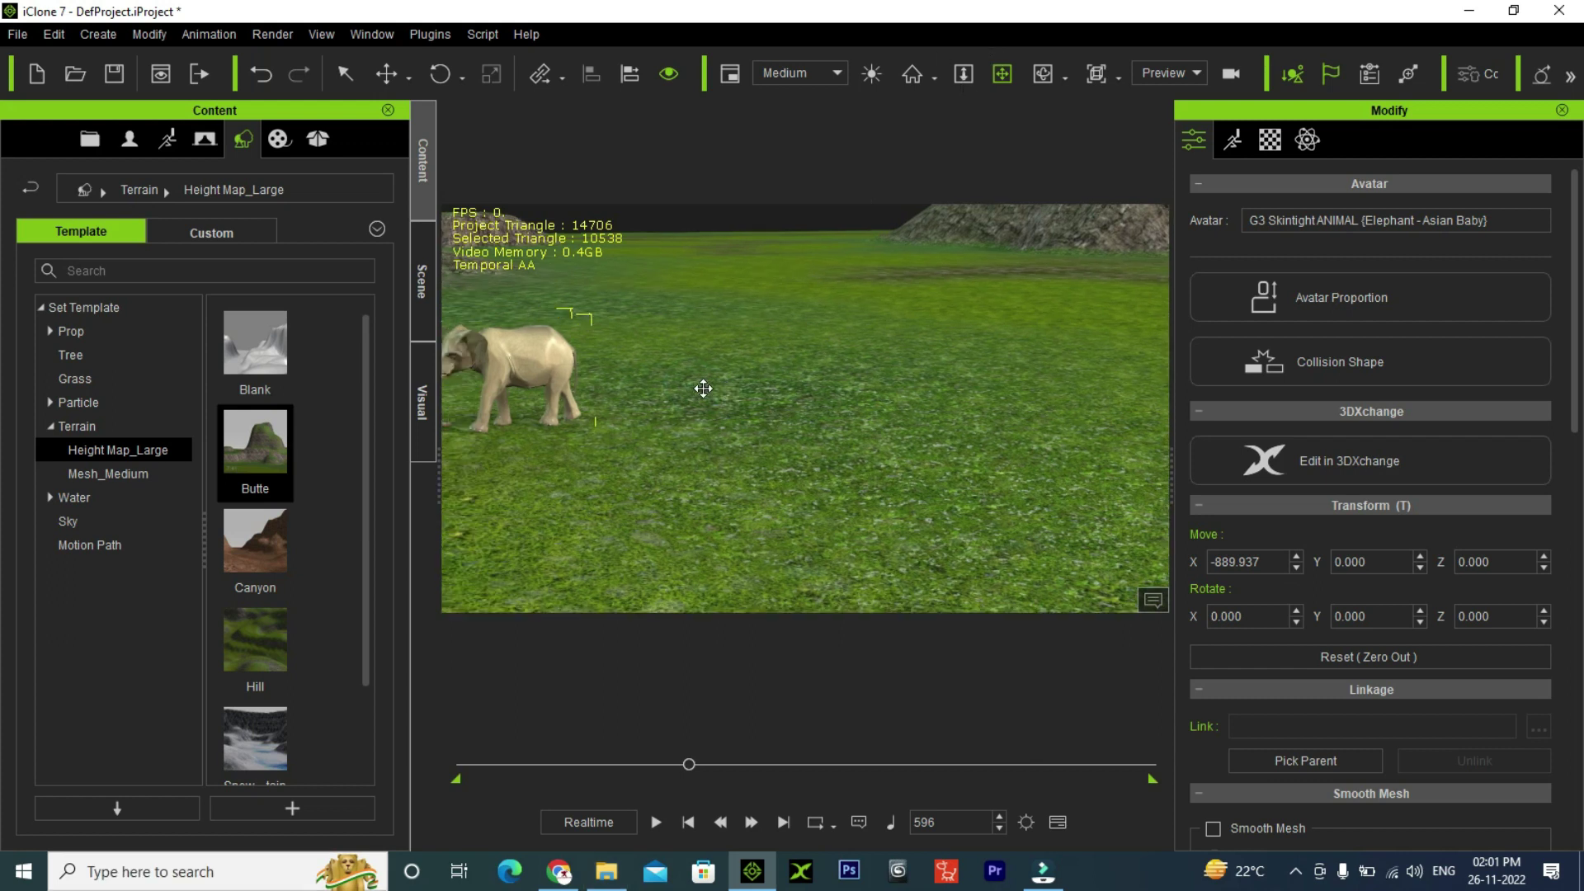
{"action": "scroll", "coordinate": [704, 389], "scroll_direction": "up", "scroll_amount": 1}
{"action": "scroll", "coordinate": [704, 389], "scroll_direction": "down", "scroll_amount": 1}
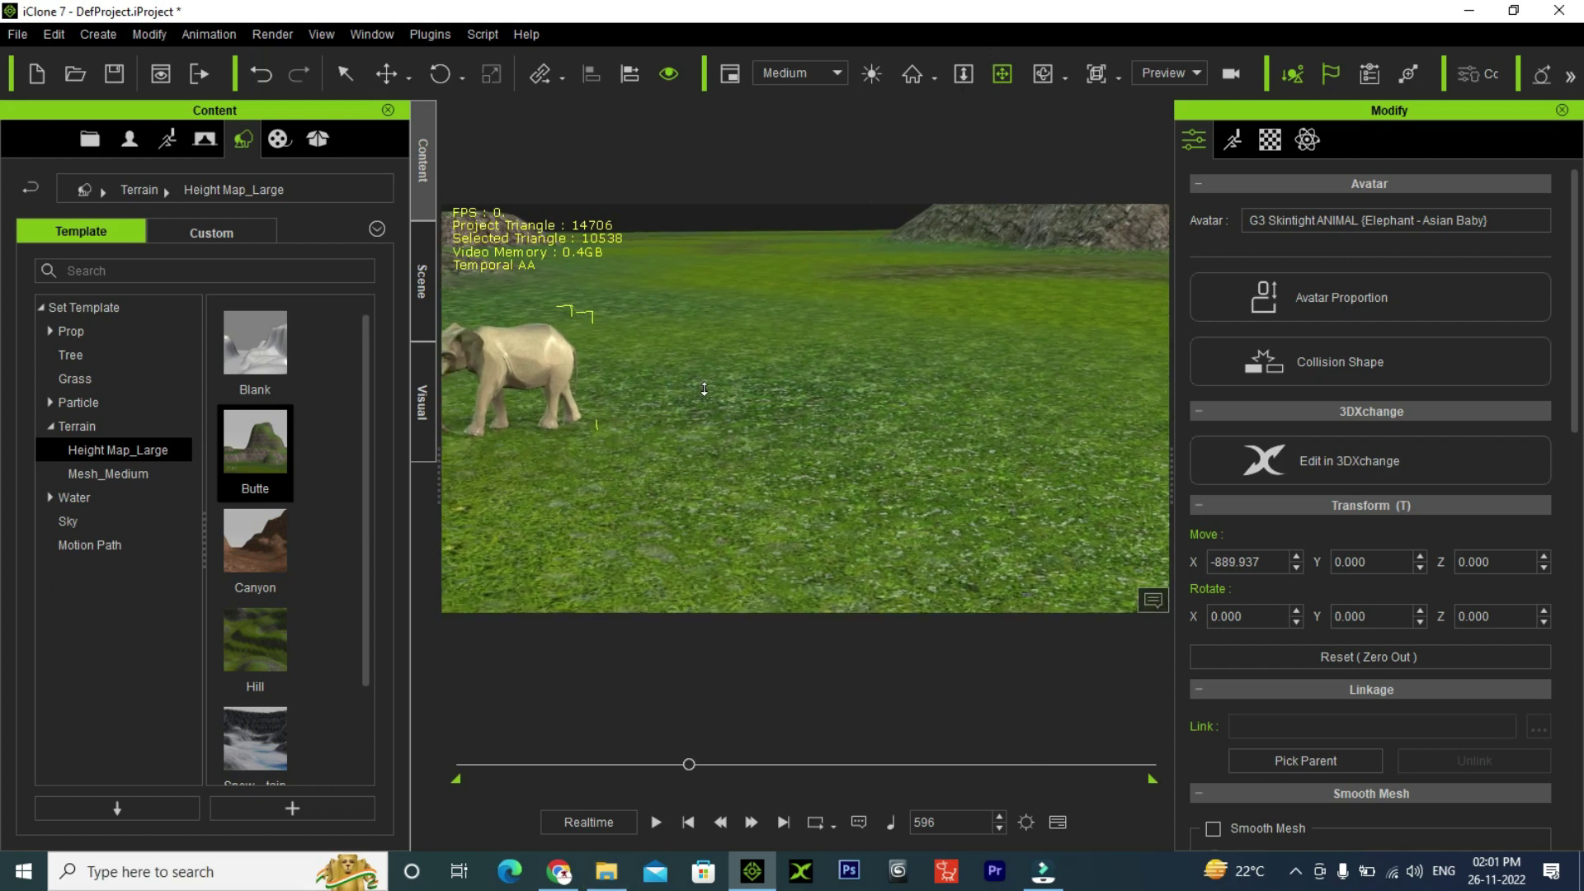
{"action": "left_click_drag", "start_coordinate": [609, 425], "coordinate": [691, 440]}
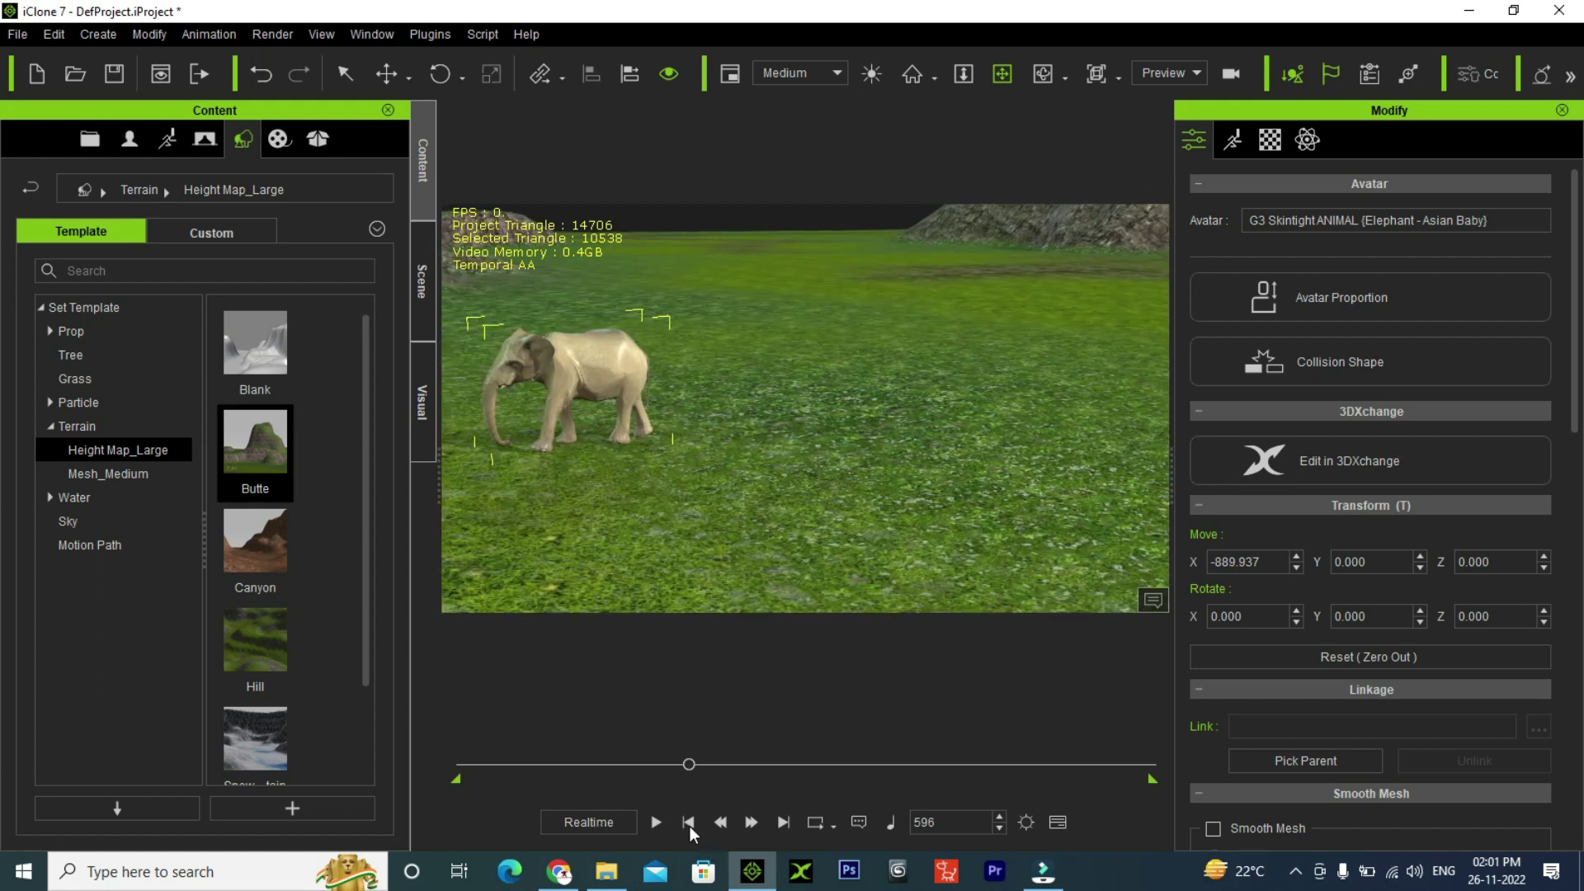
- Replay the elephant's walk from frame 1, then stop the preview
{"action": "left_click", "coordinate": [688, 823]}
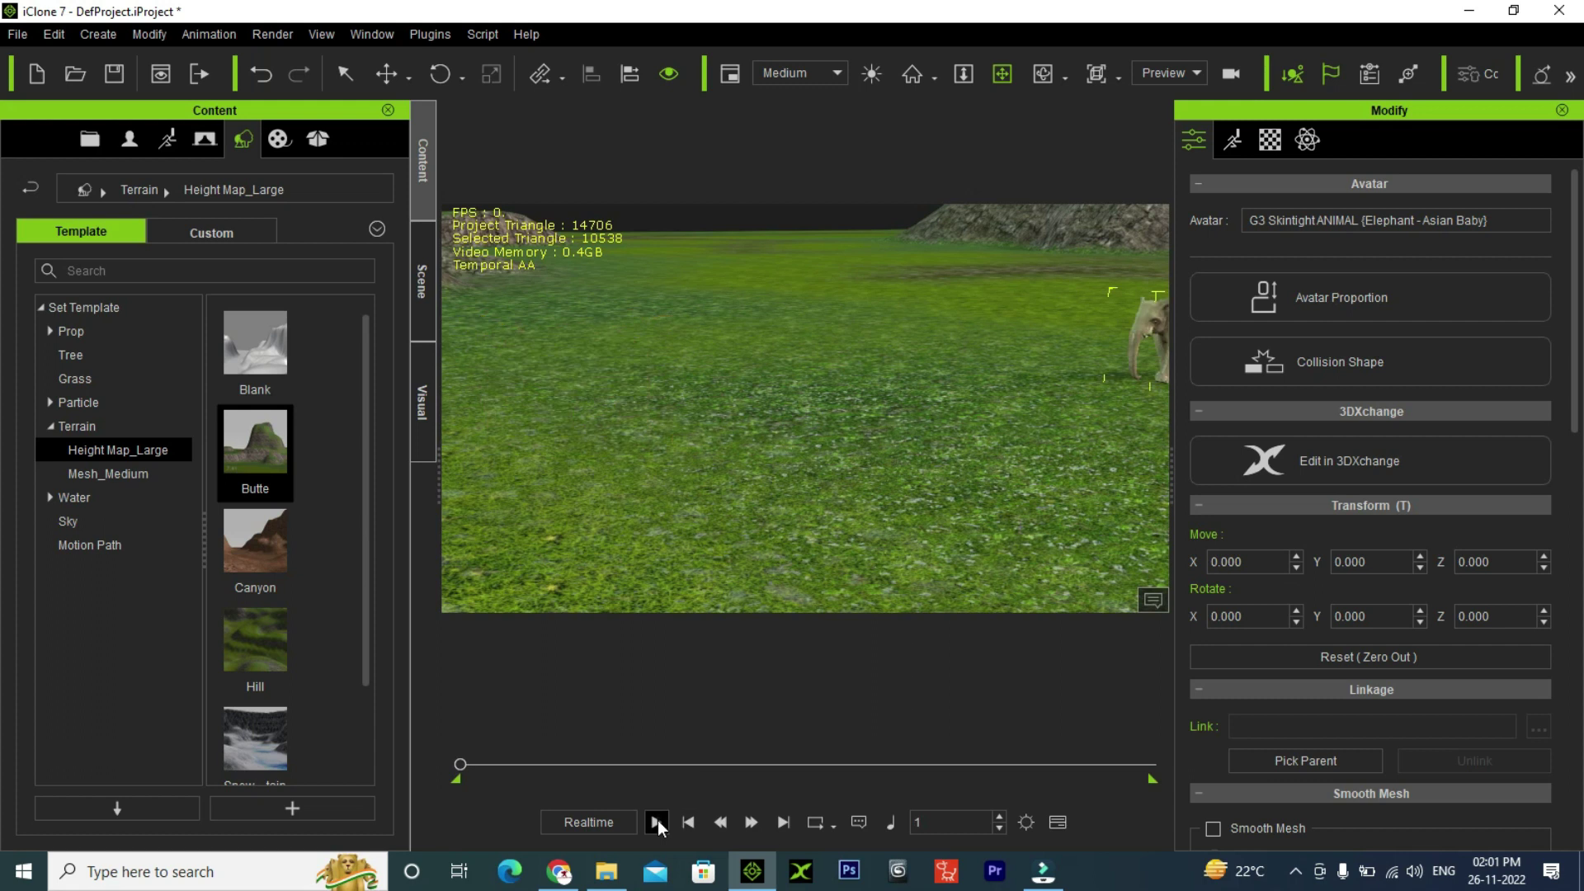
{"action": "left_click", "coordinate": [657, 822]}
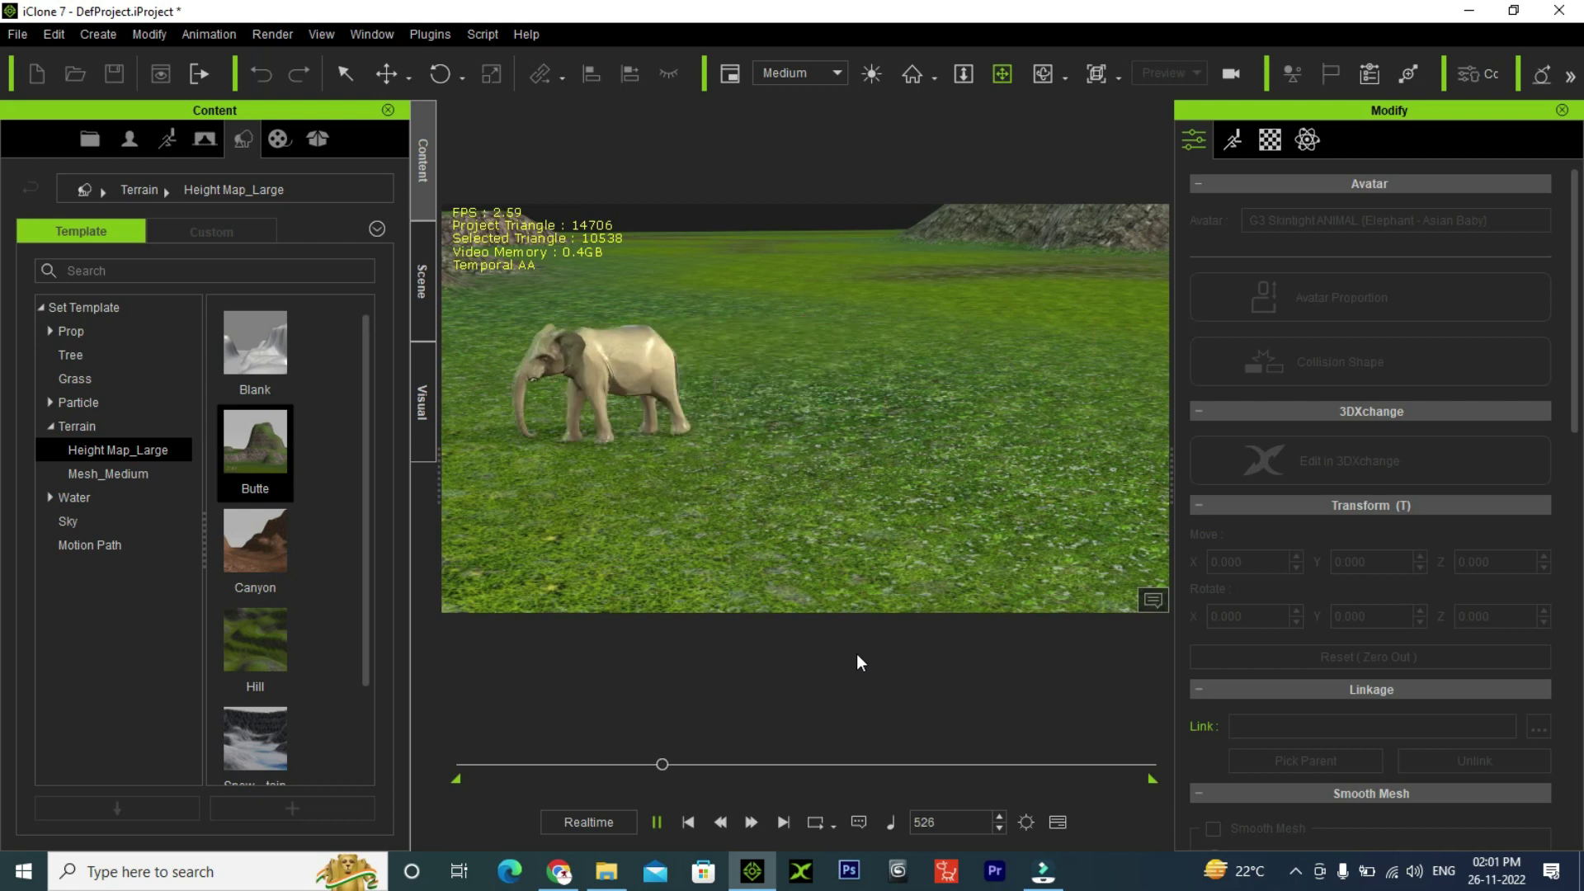
{"action": "left_click", "coordinate": [689, 822]}
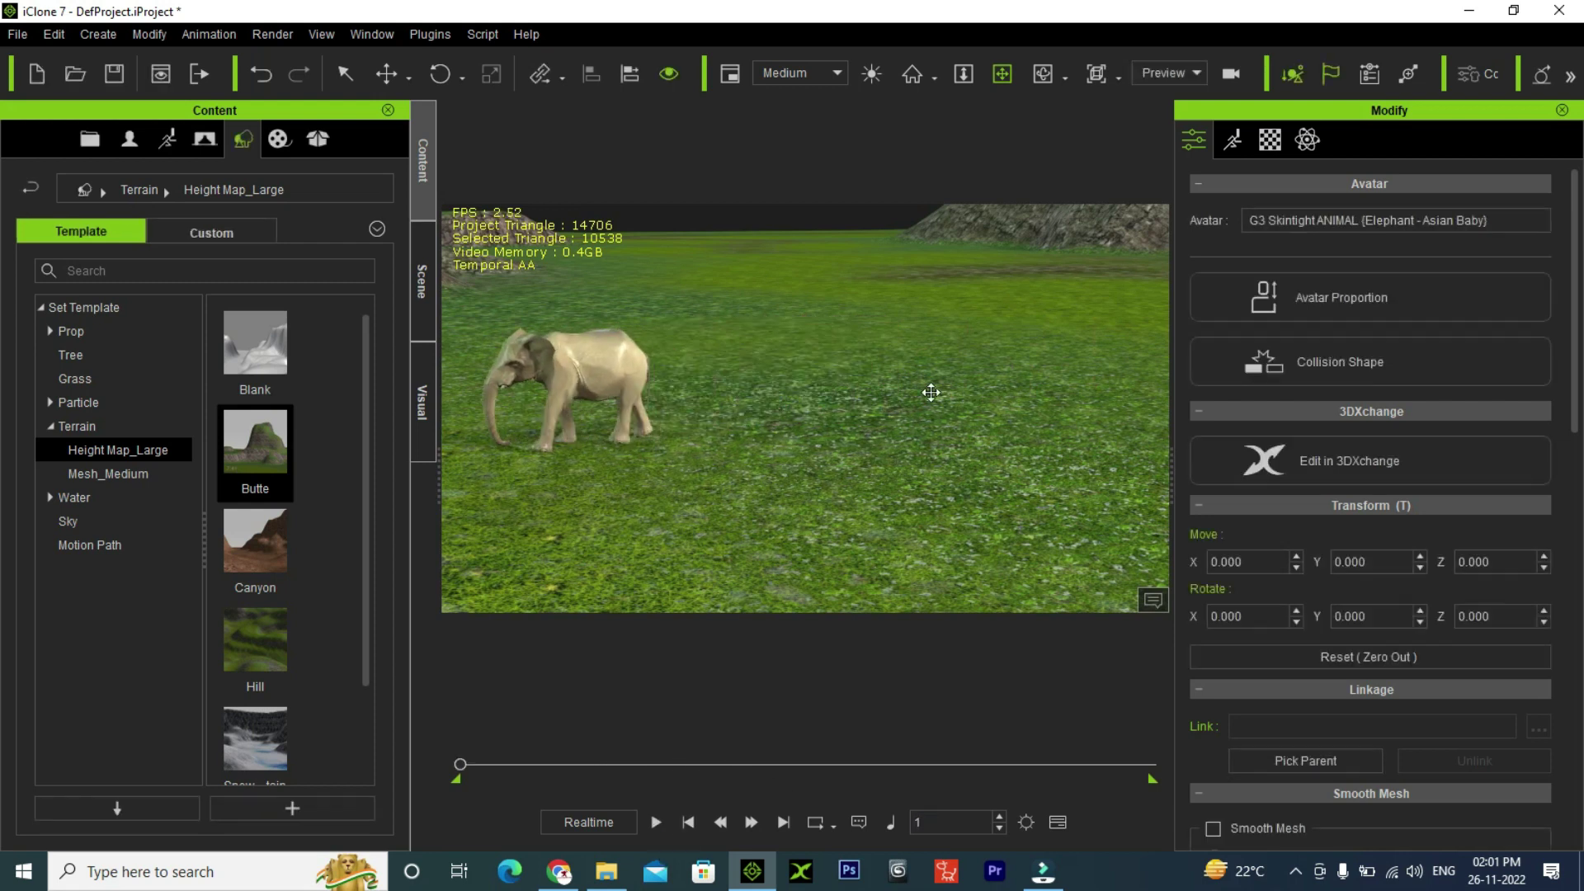
{"action": "key", "text": "F3"}
- Reset to Home view and check the walk cycle at frames 120 and 119
{"action": "left_click", "coordinate": [914, 77]}
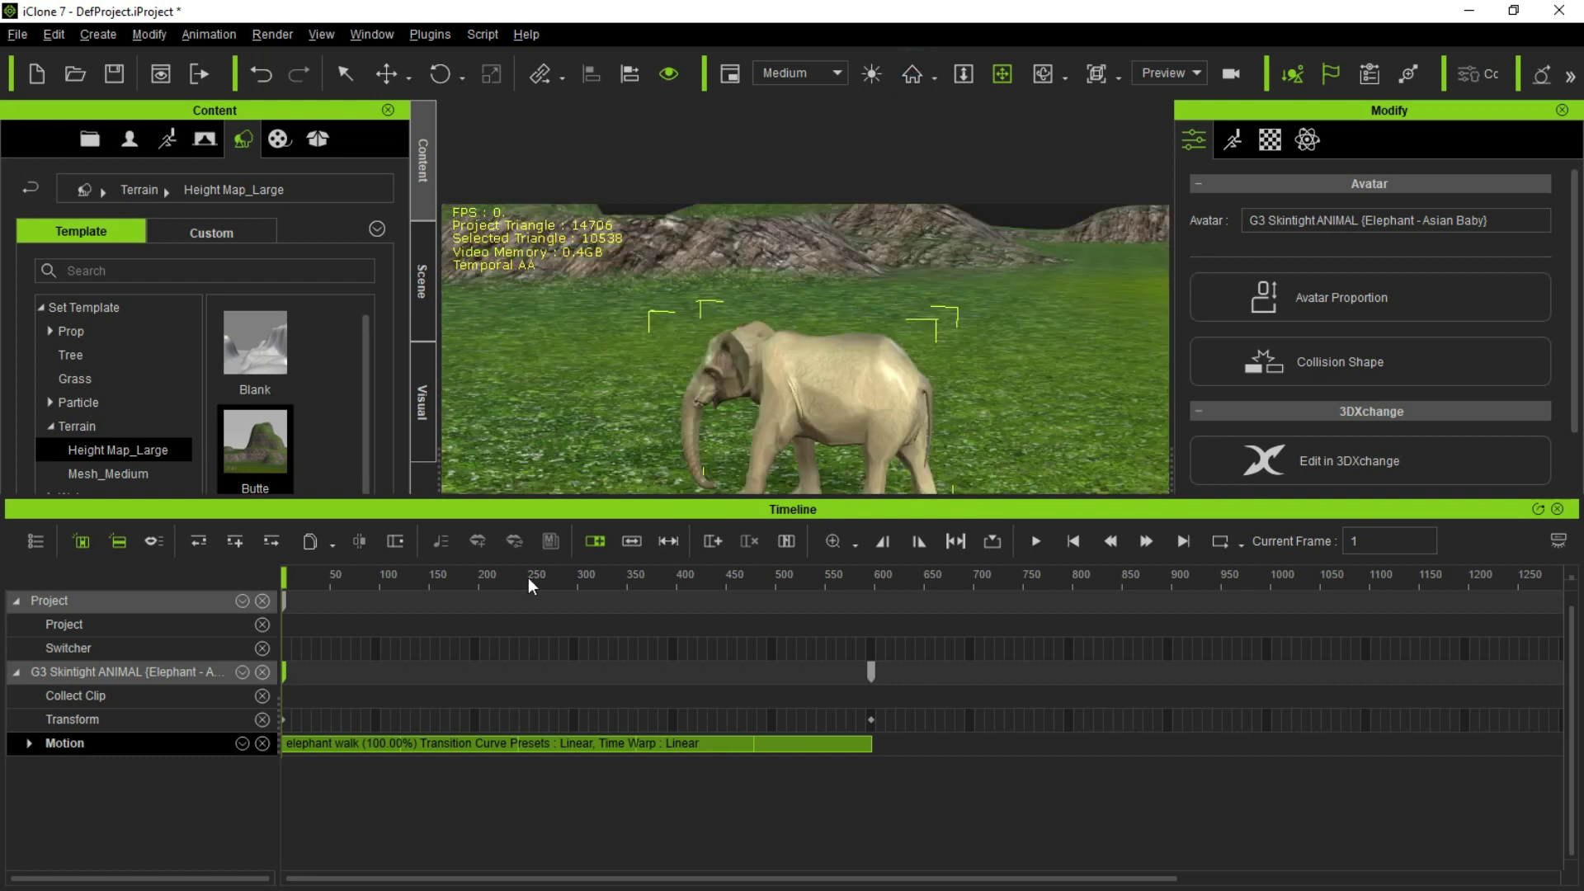
{"action": "scroll", "coordinate": [528, 578], "scroll_direction": "up", "scroll_amount": 5, "text": "alt"}
{"action": "scroll", "coordinate": [528, 577], "scroll_direction": "up", "scroll_amount": 1, "text": "alt"}
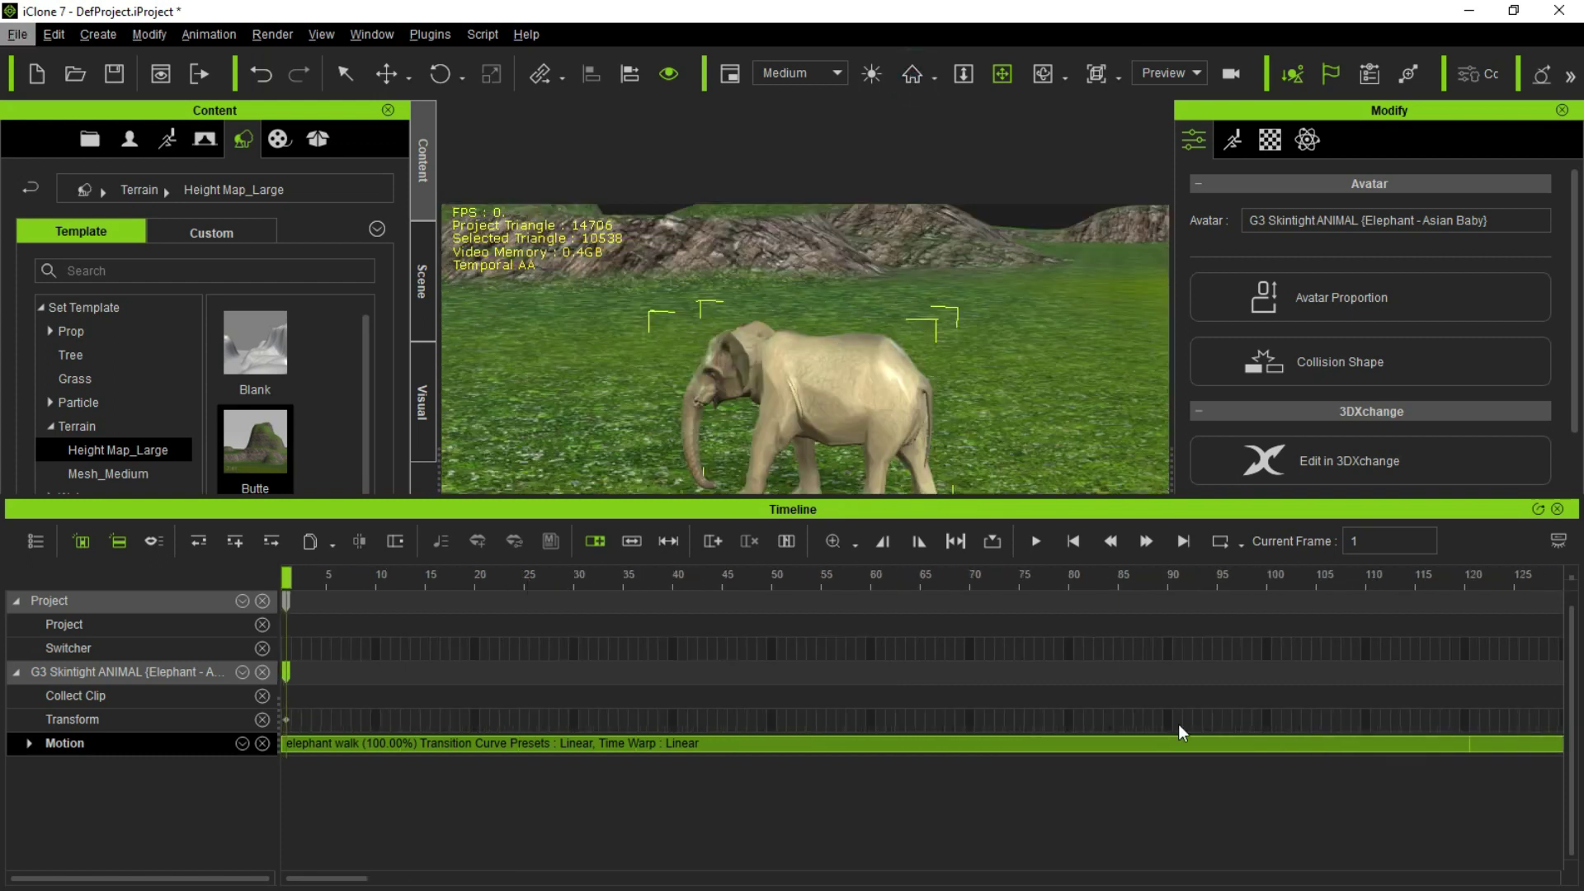
{"action": "left_click", "coordinate": [1387, 541]}
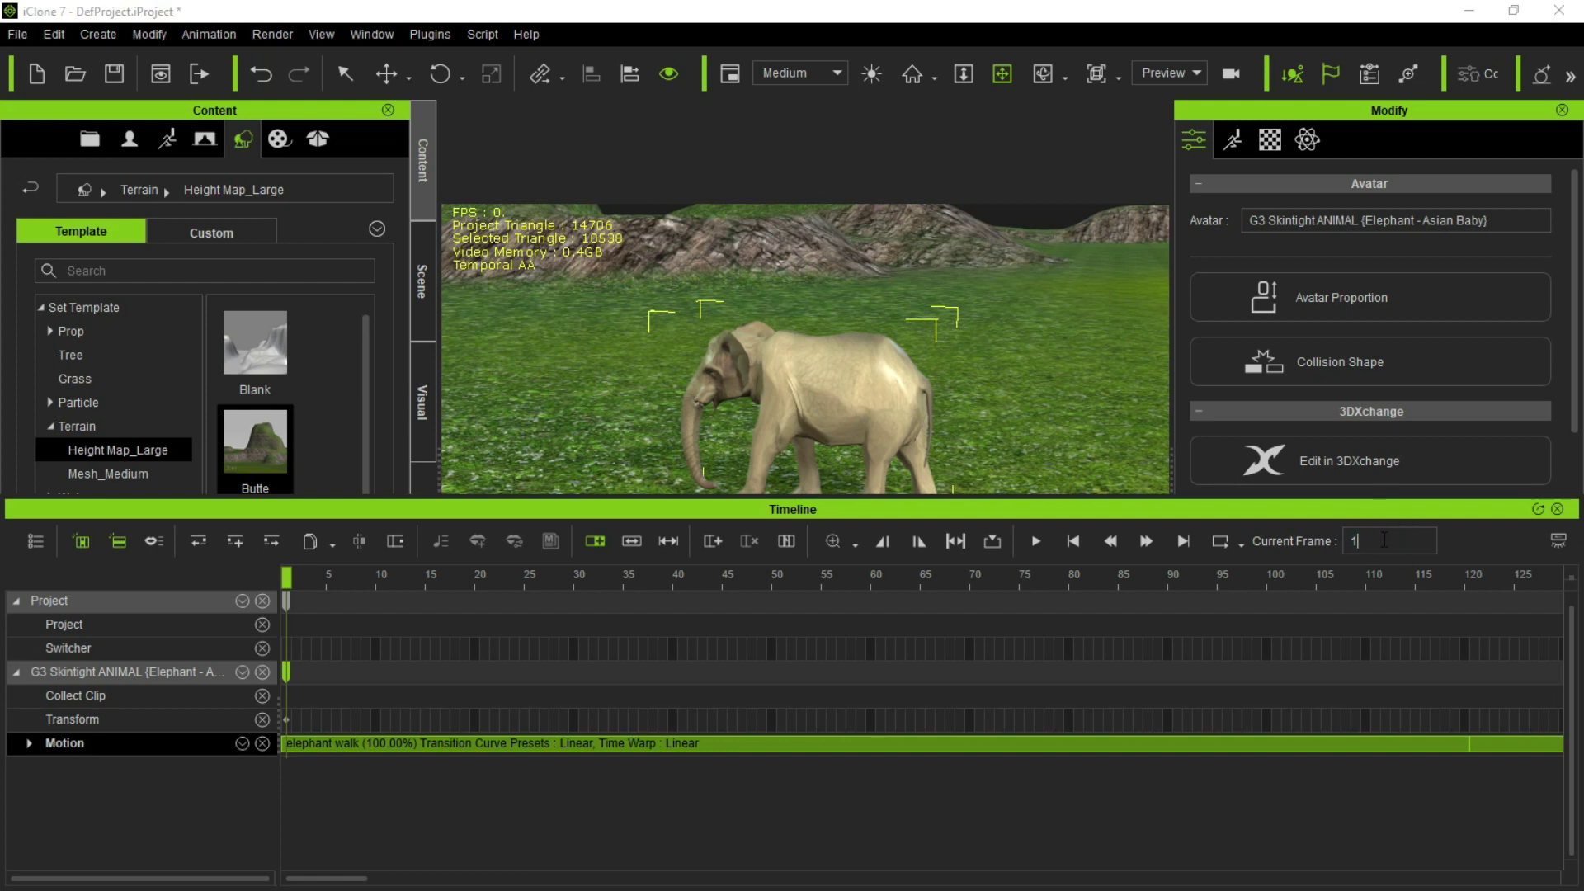
{"action": "type", "text": "20"}
{"action": "key", "text": "Return"}
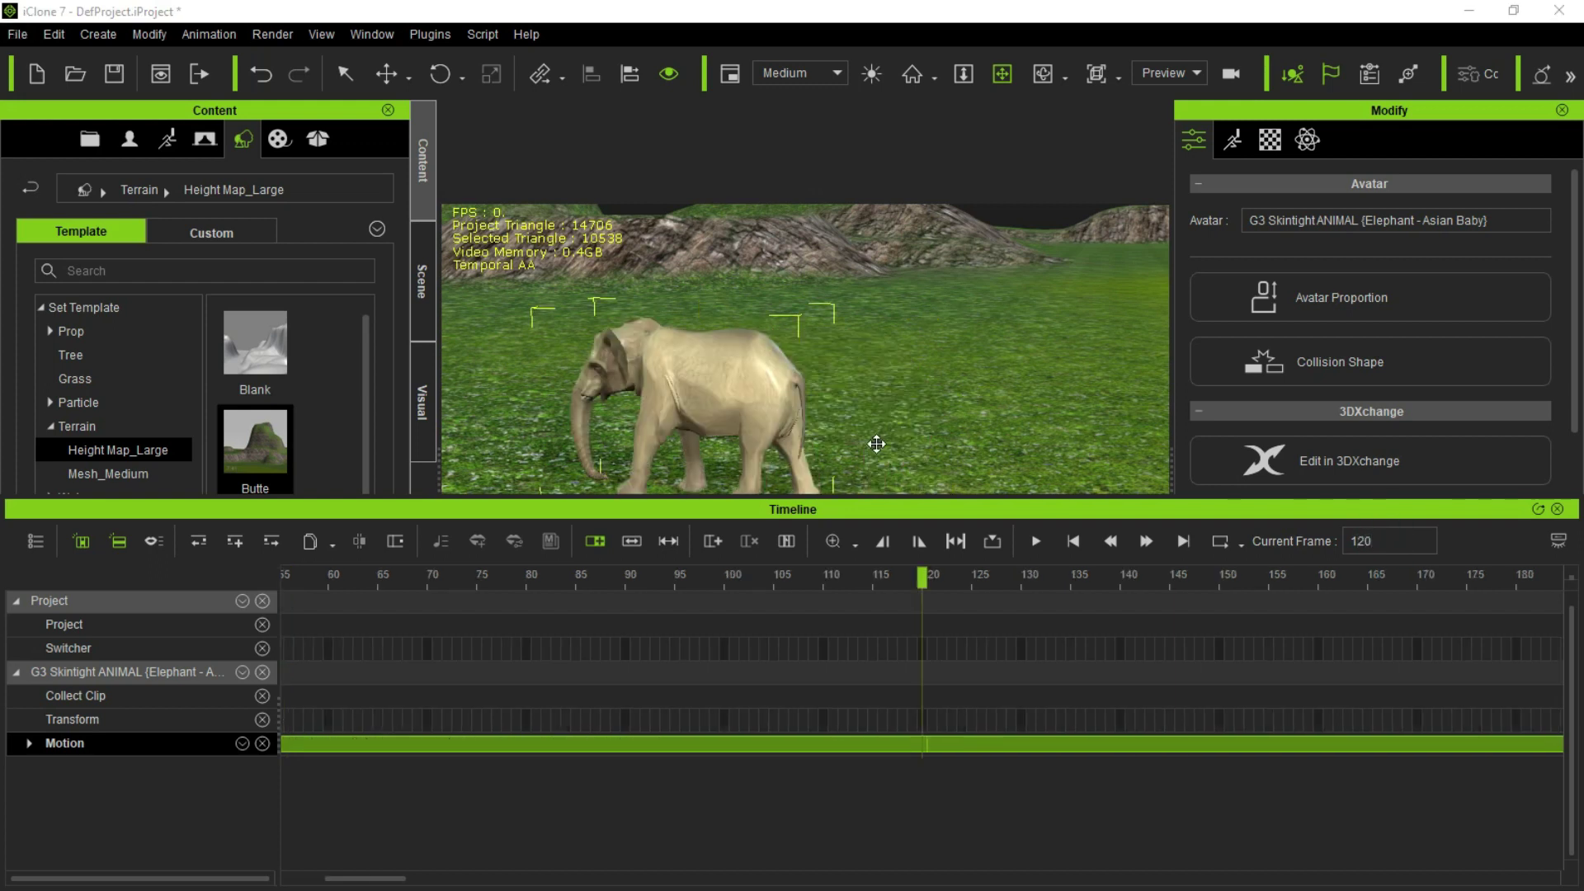
{"action": "left_click_drag", "start_coordinate": [828, 511], "coordinate": [716, 577]}
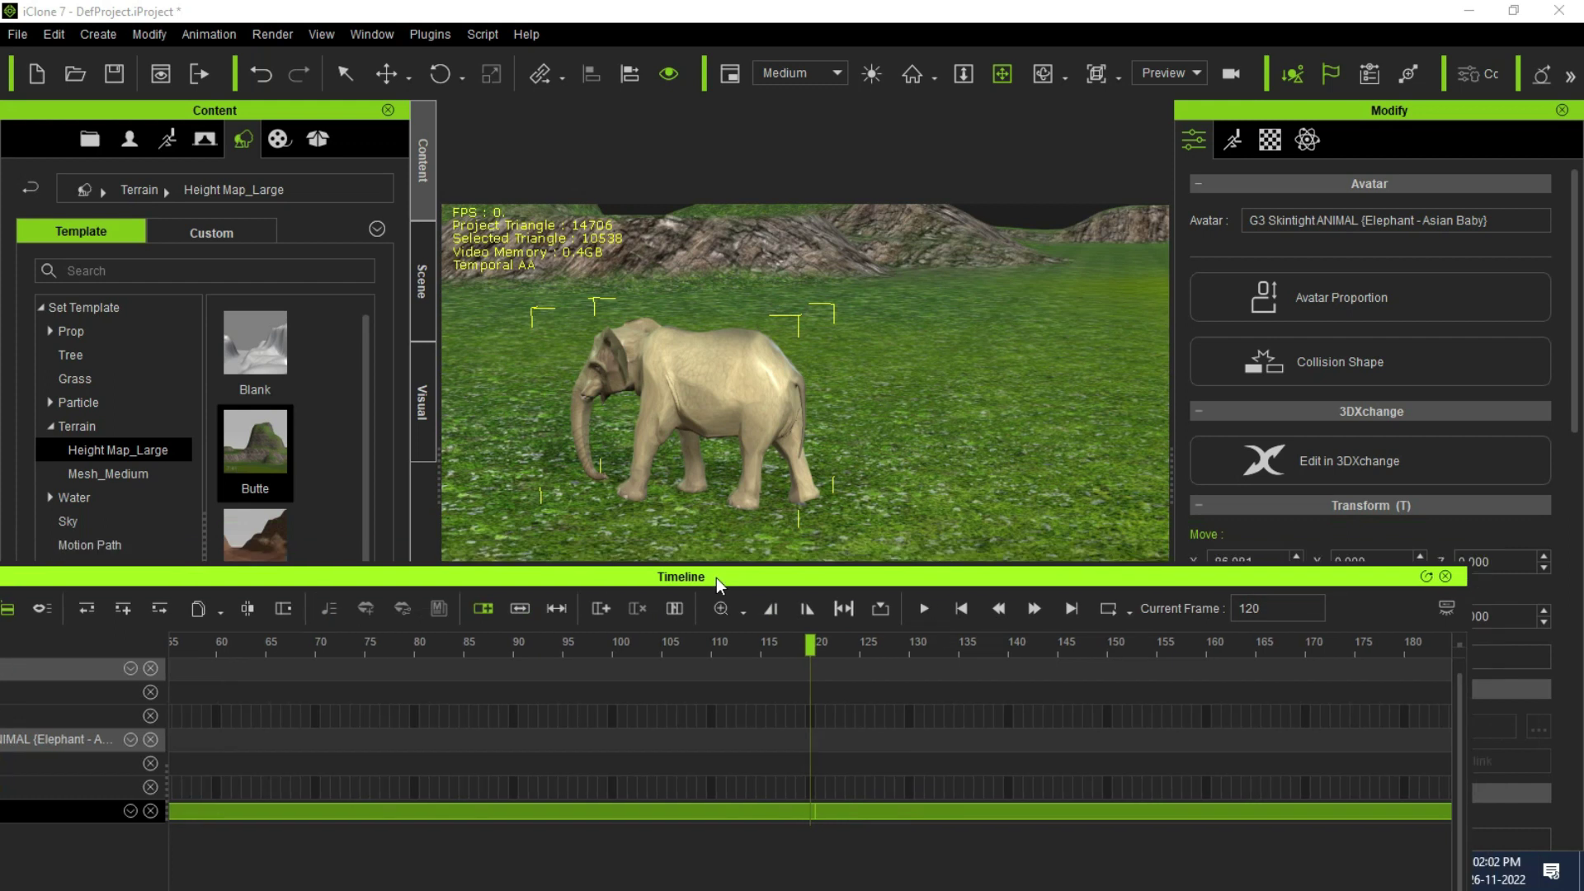
{"action": "mouse_move", "coordinate": [810, 649]}
{"action": "left_mouse_down"}
{"action": "mouse_move", "coordinate": [866, 647]}
{"action": "mouse_move", "coordinate": [728, 659]}
{"action": "mouse_move", "coordinate": [748, 664]}
{"action": "left_mouse_up"}
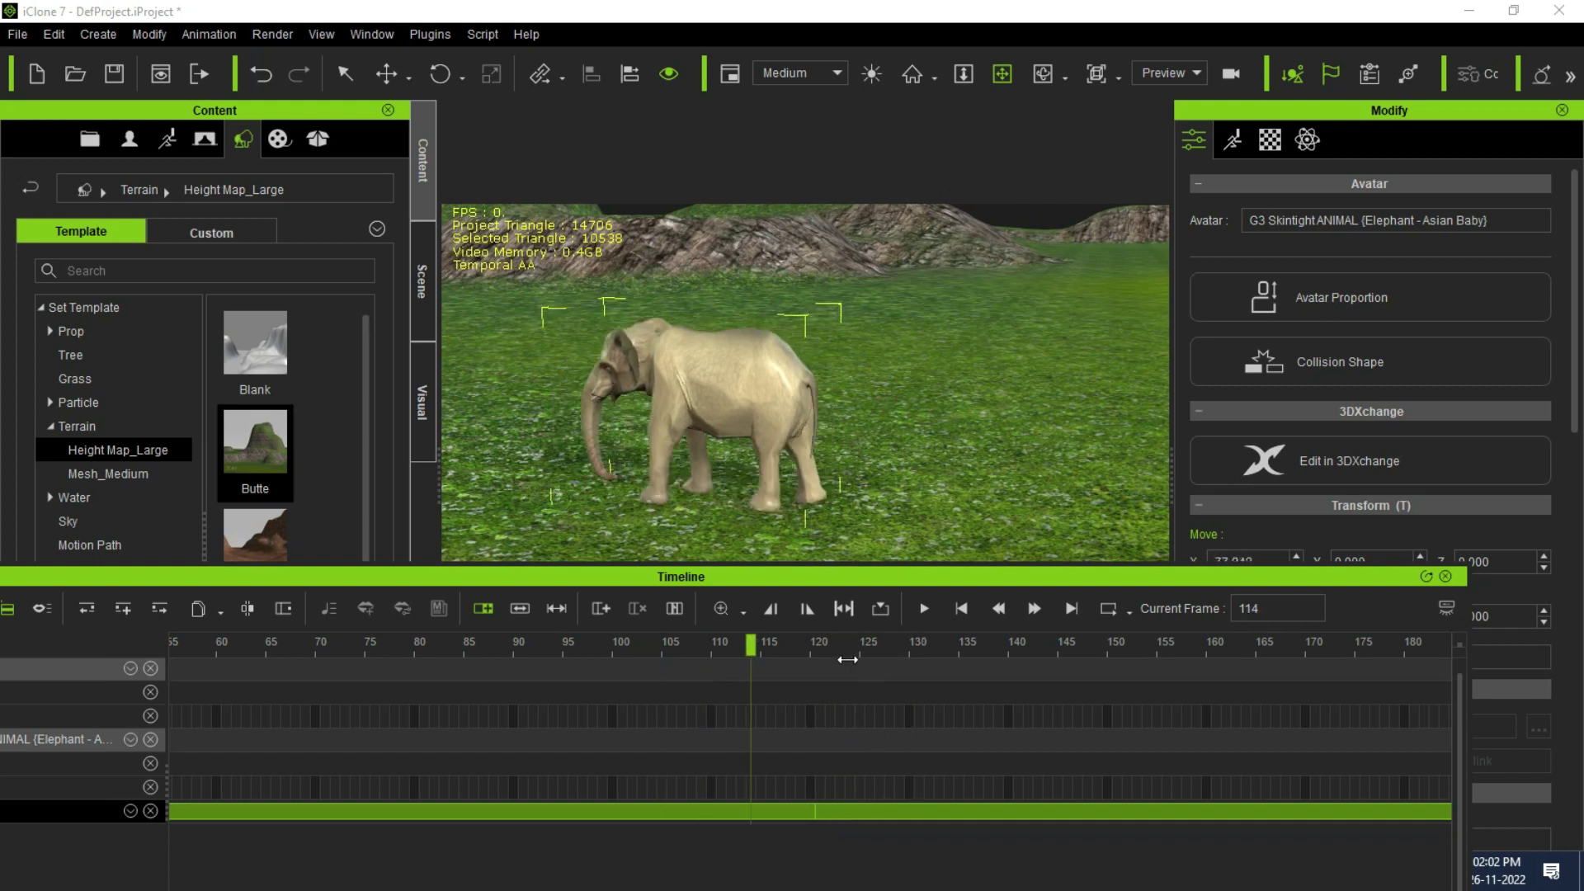
- Hide the timeline, return to frame 1, and zoom and orbit close to the elephant
{"action": "key", "text": "F3"}
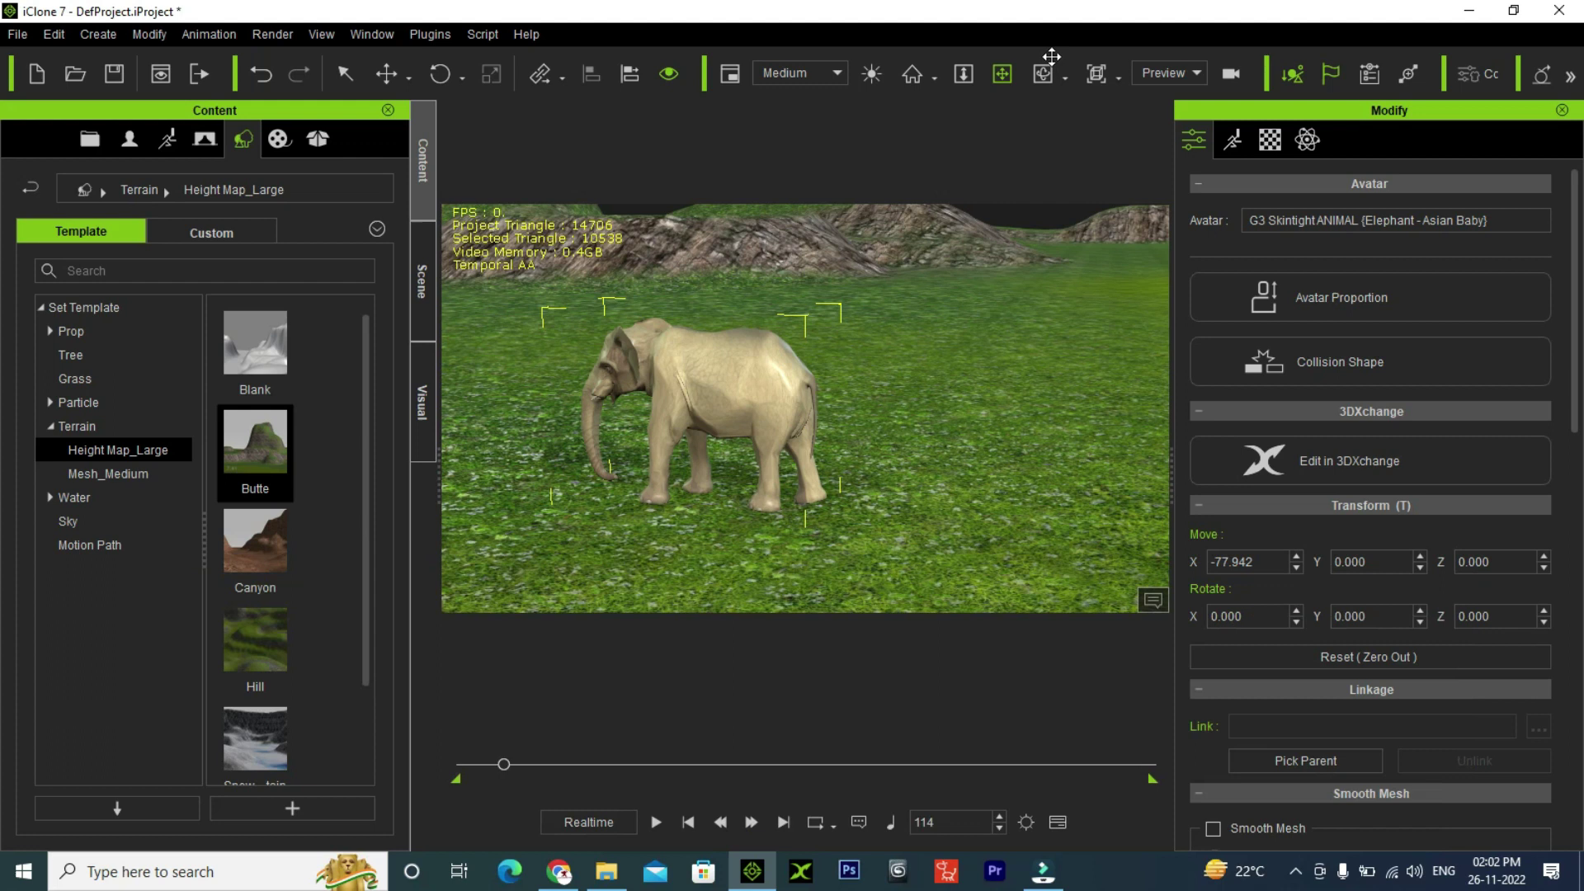
{"action": "left_click", "coordinate": [691, 821]}
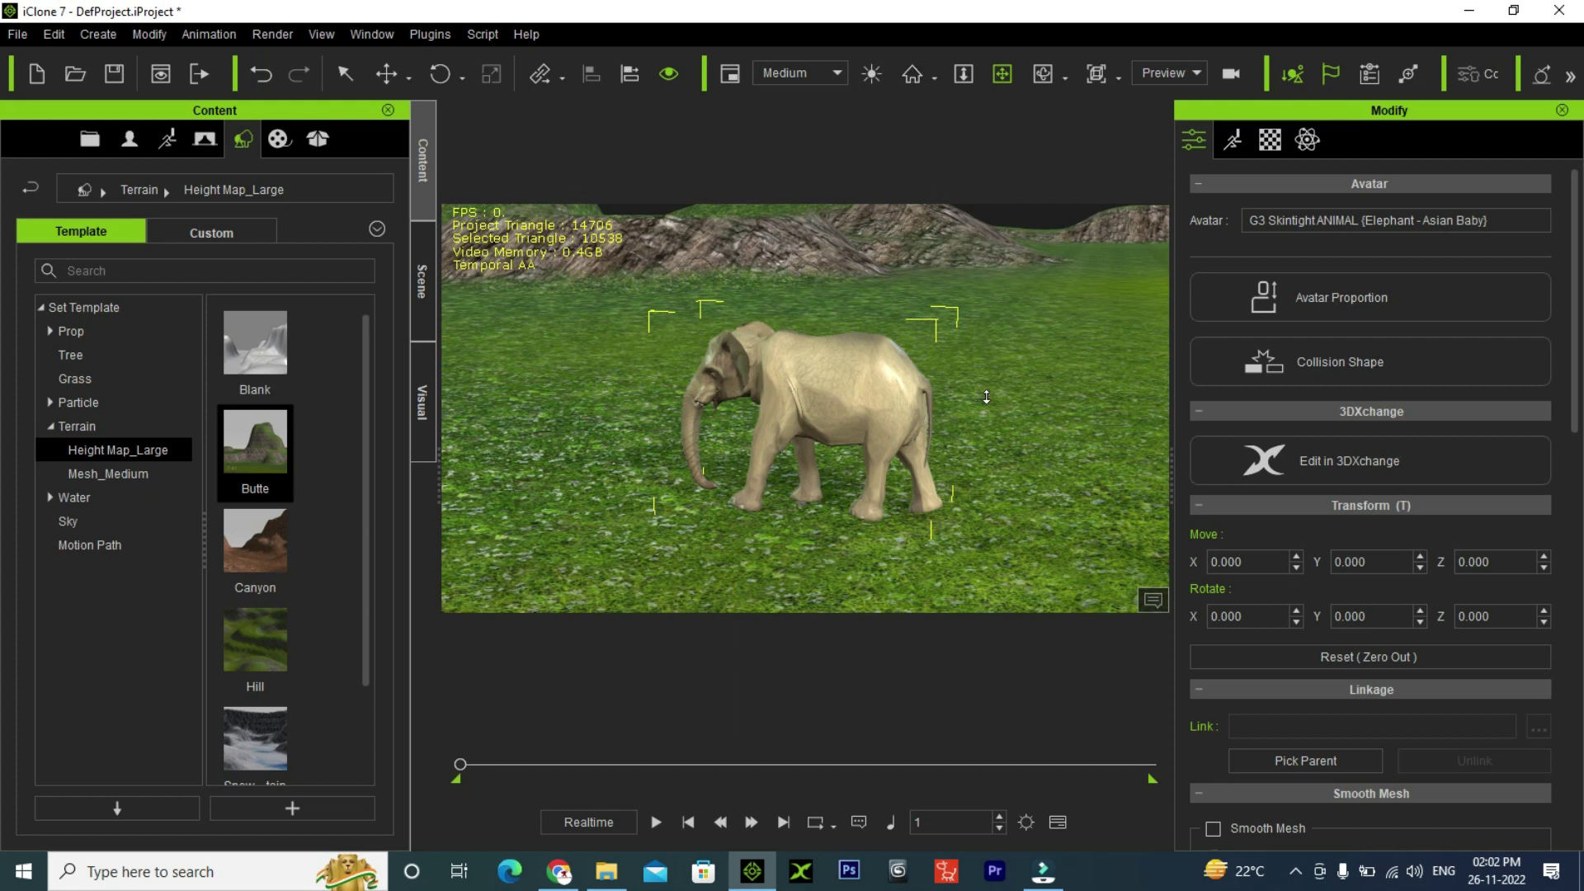
{"action": "scroll", "coordinate": [908, 429], "scroll_direction": "up", "scroll_amount": 2}
{"action": "scroll", "coordinate": [891, 437], "scroll_direction": "up", "scroll_amount": 3}
{"action": "scroll", "coordinate": [858, 442], "scroll_direction": "up", "scroll_amount": 3}
{"action": "scroll", "coordinate": [711, 440], "scroll_direction": "down", "scroll_amount": 2}
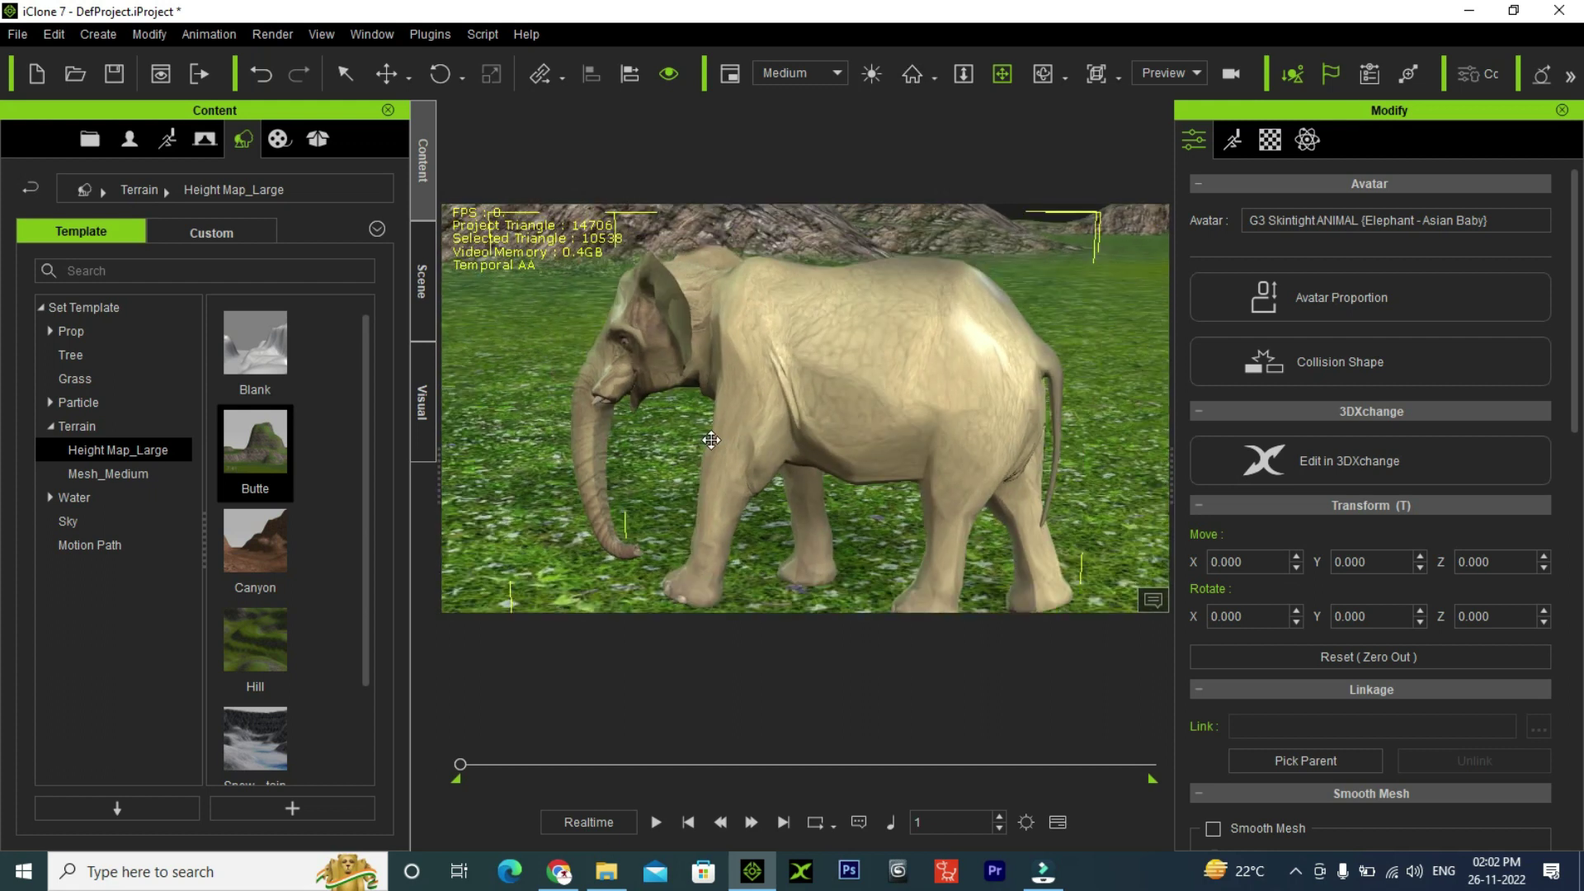
{"action": "key", "text": "s"}
{"action": "mouse_move", "coordinate": [788, 460]}
{"action": "left_mouse_down"}
{"action": "mouse_move", "coordinate": [891, 425]}
{"action": "mouse_move", "coordinate": [908, 384]}
{"action": "left_mouse_up"}
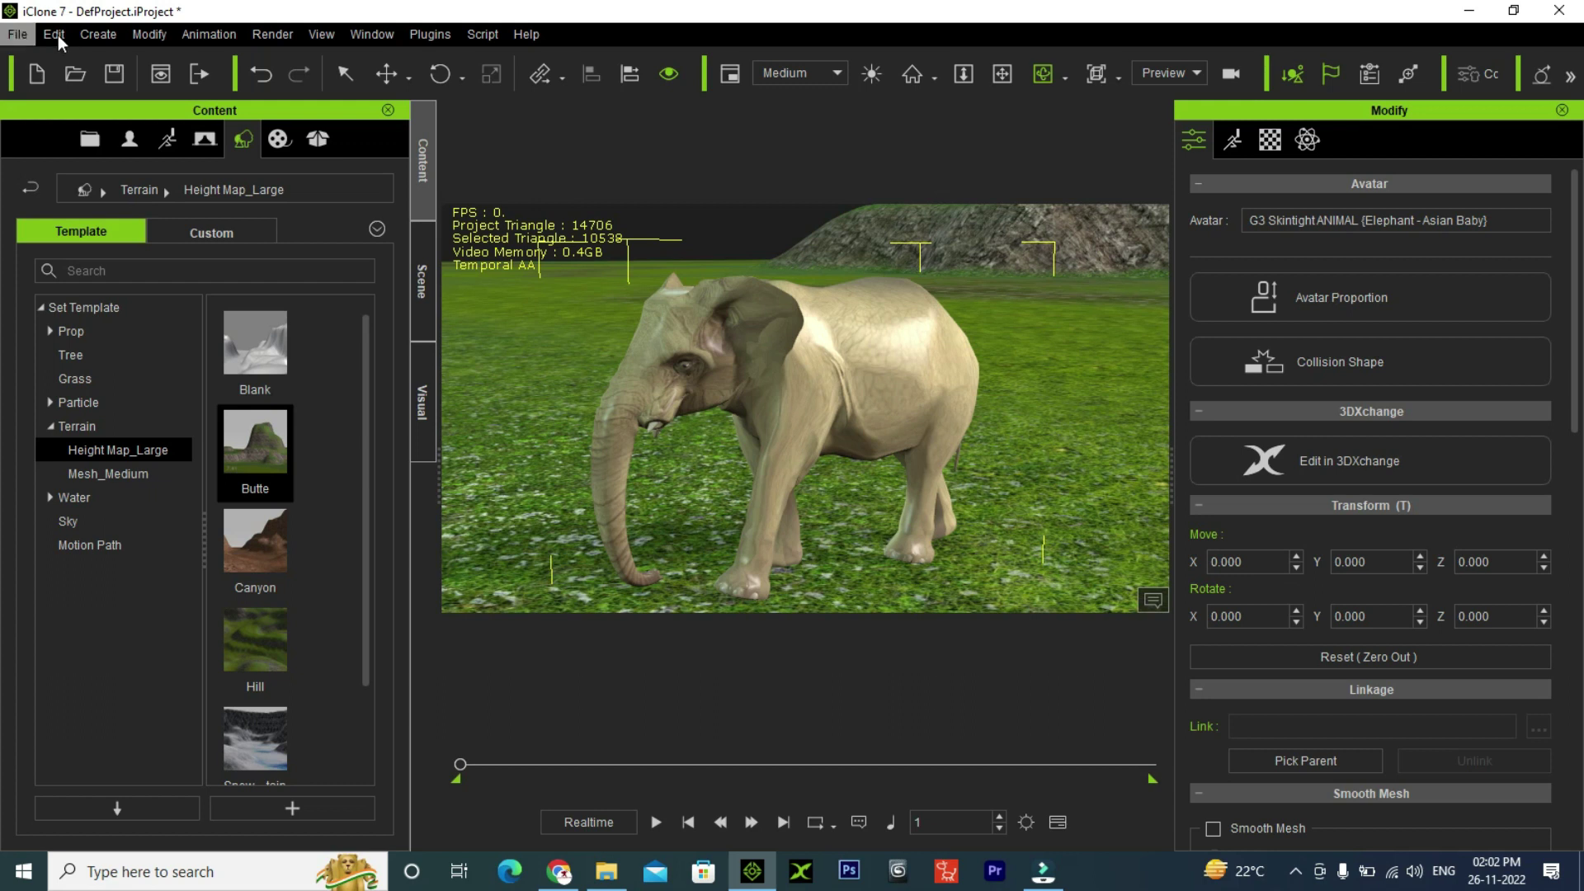
- Create a new camera and link it to the baby elephant
{"action": "left_click", "coordinate": [96, 33]}
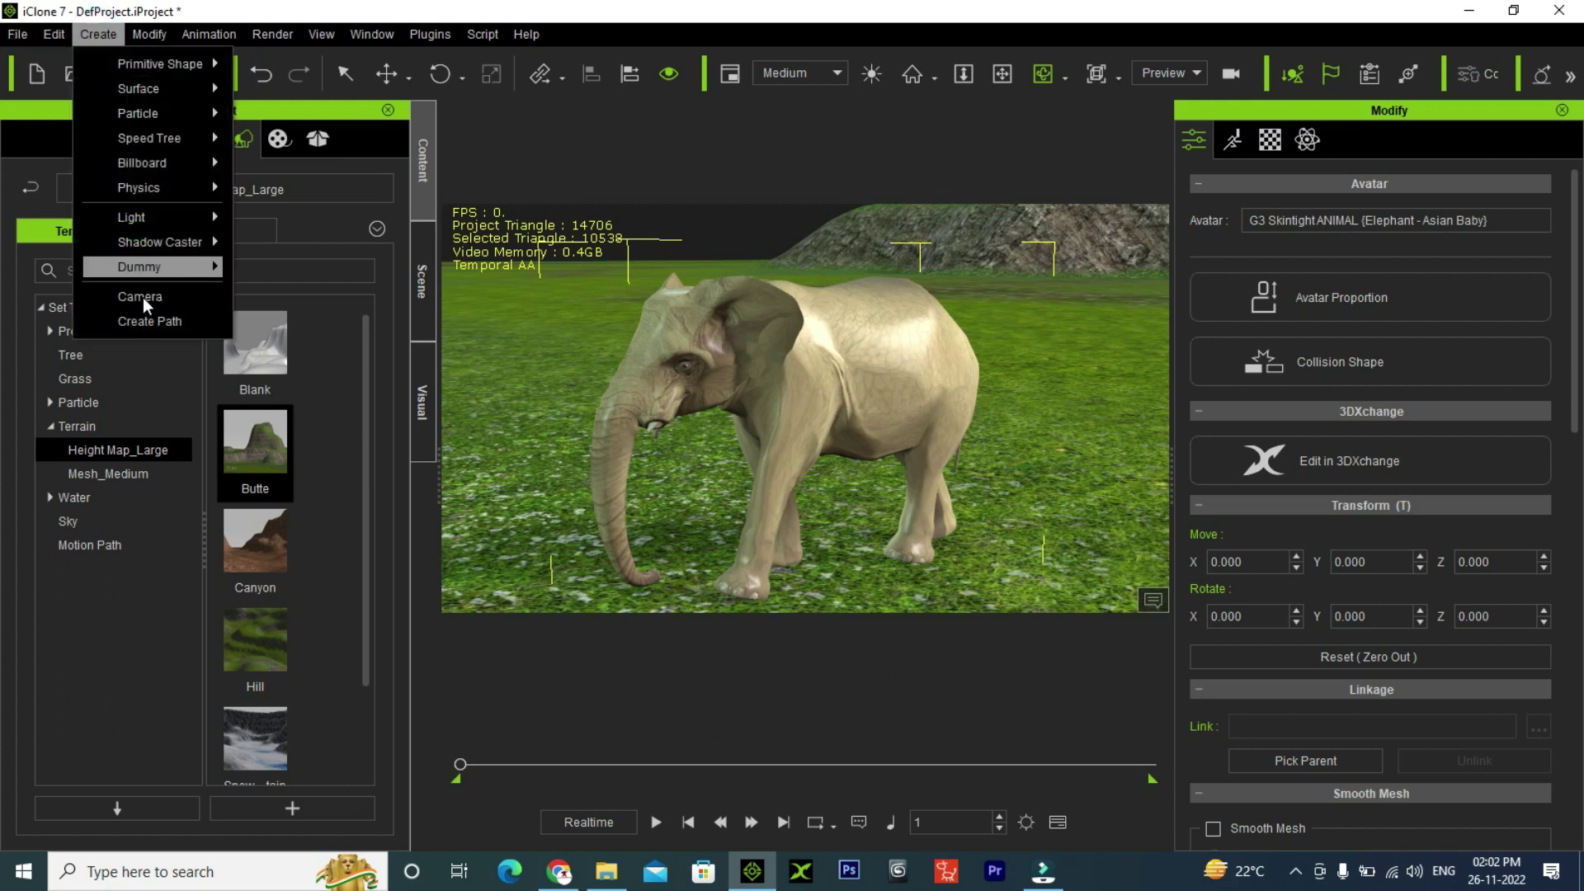
{"action": "left_click", "coordinate": [140, 297]}
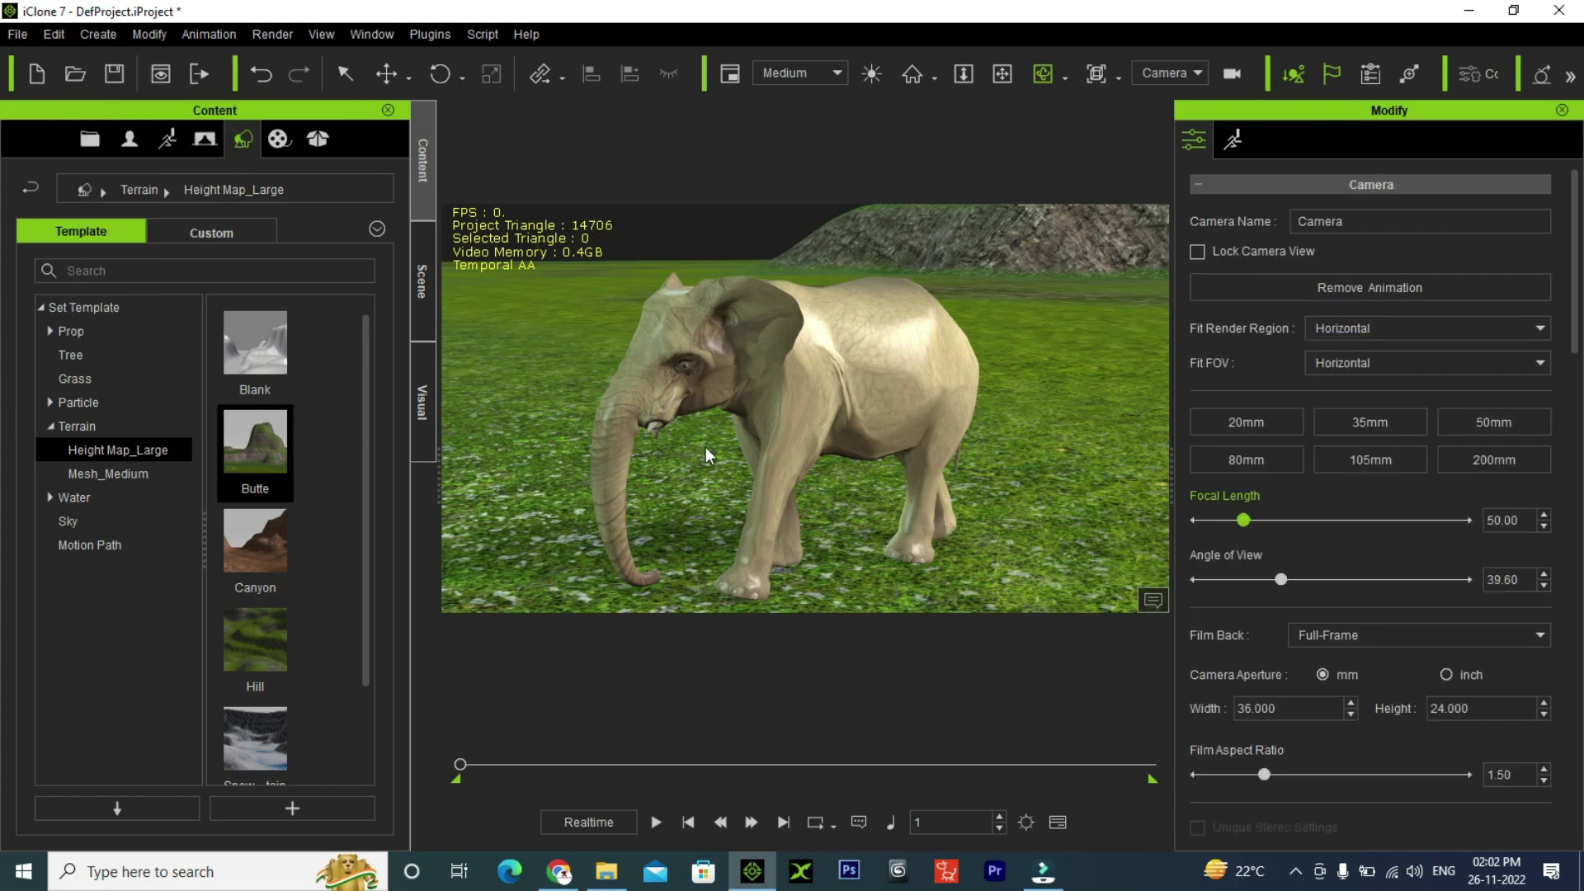
{"action": "right_click", "coordinate": [731, 340]}
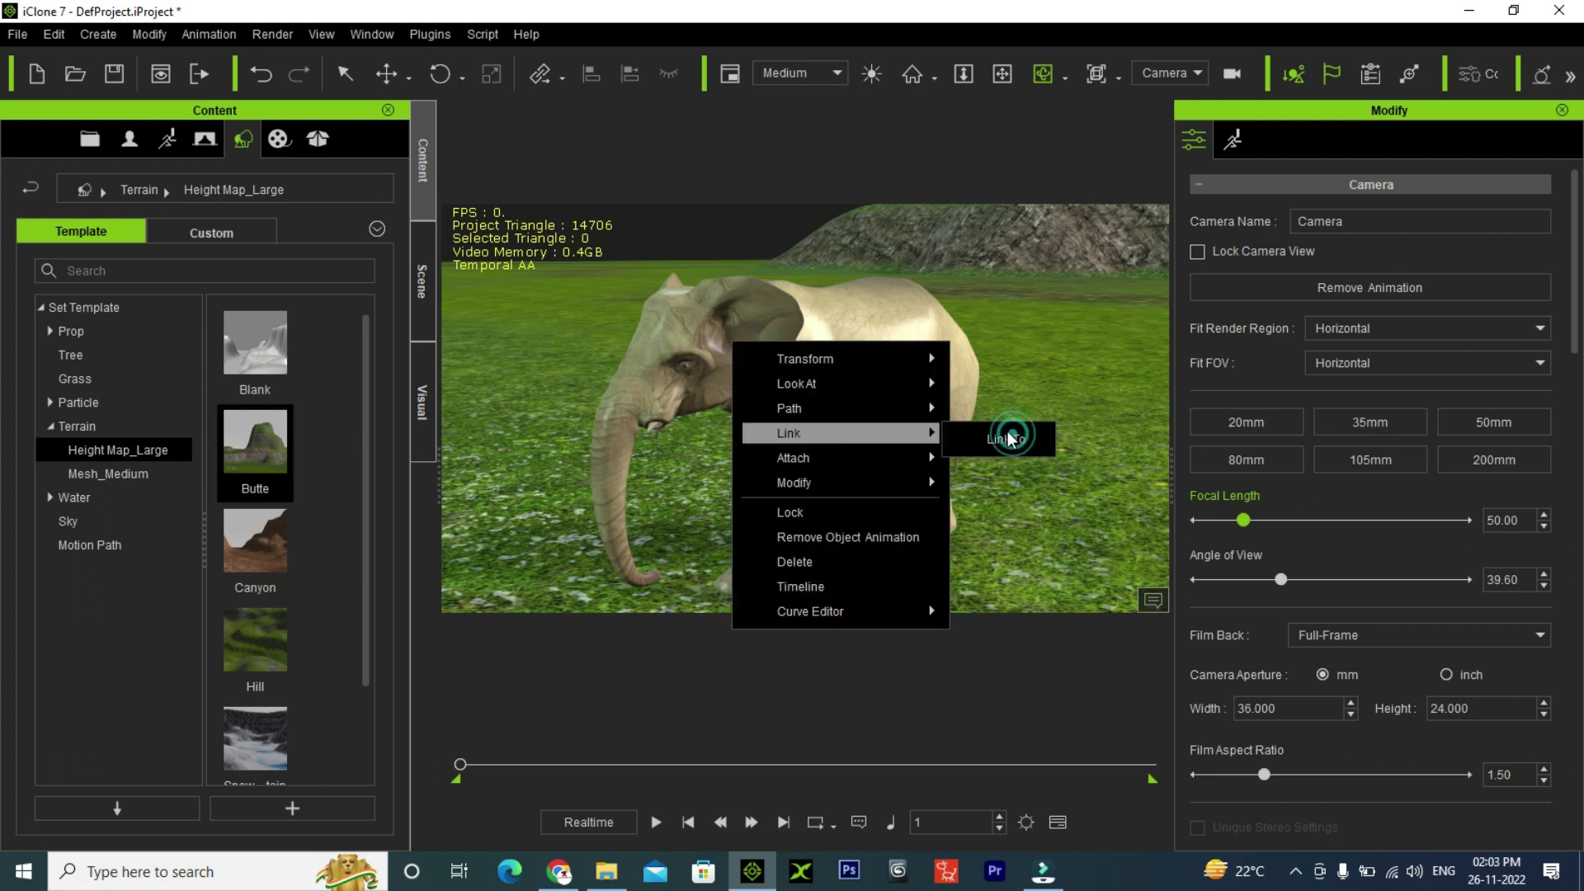
{"action": "mouse_move", "coordinate": [789, 433]}
{"action": "left_click", "coordinate": [1009, 435]}
{"action": "left_click", "coordinate": [872, 376]}
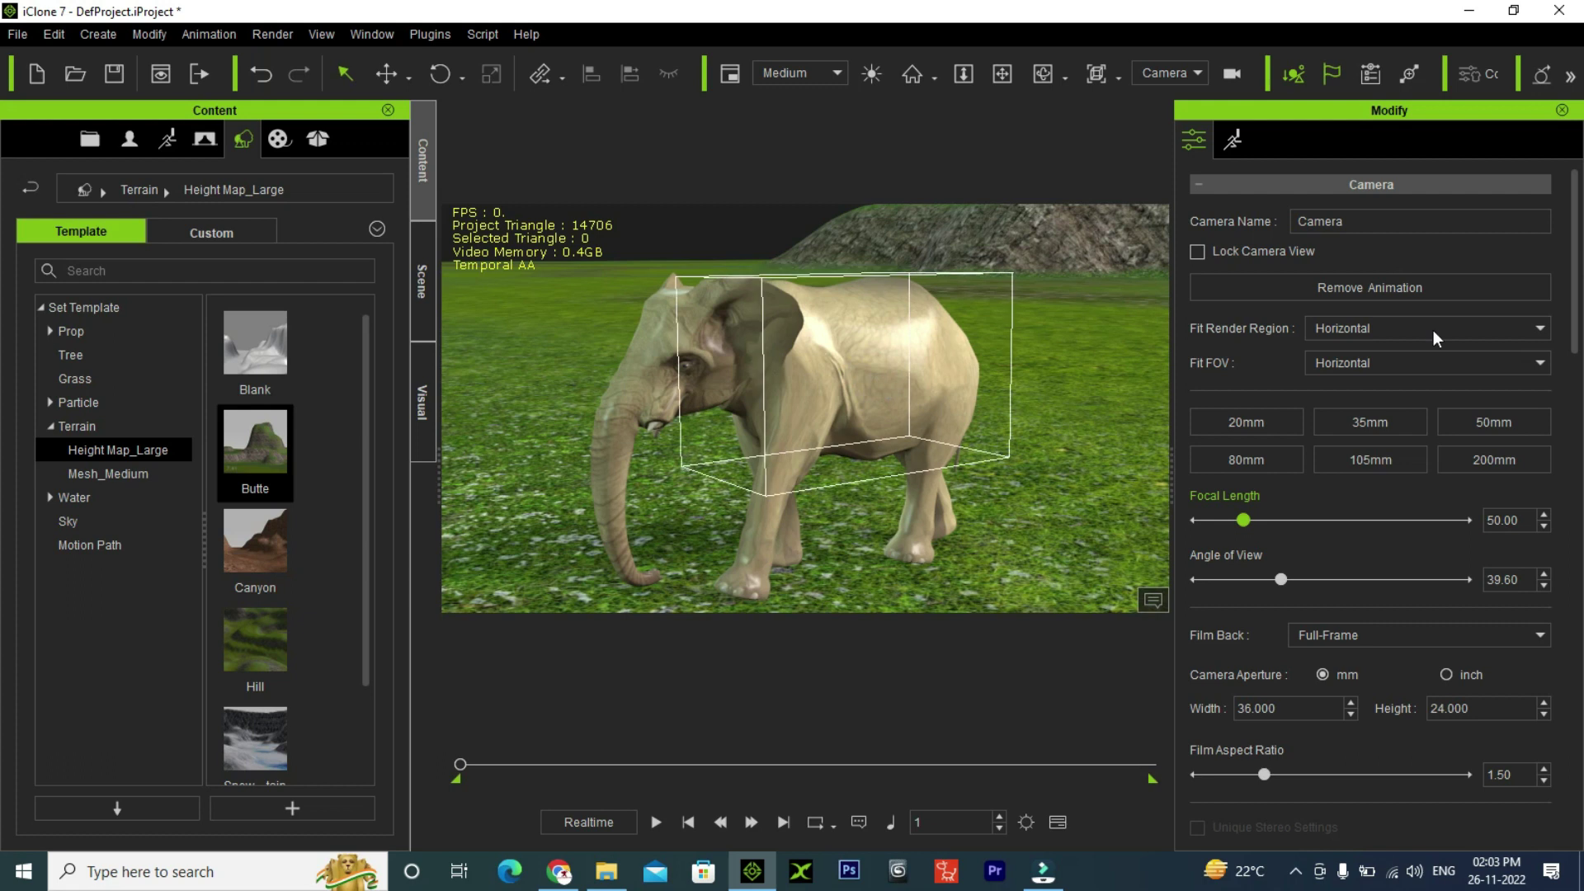
- Set the camera's link target to the elephant's RL_BoneRoot bone
{"action": "left_click_drag", "start_coordinate": [1574, 324], "coordinate": [1521, 585]}
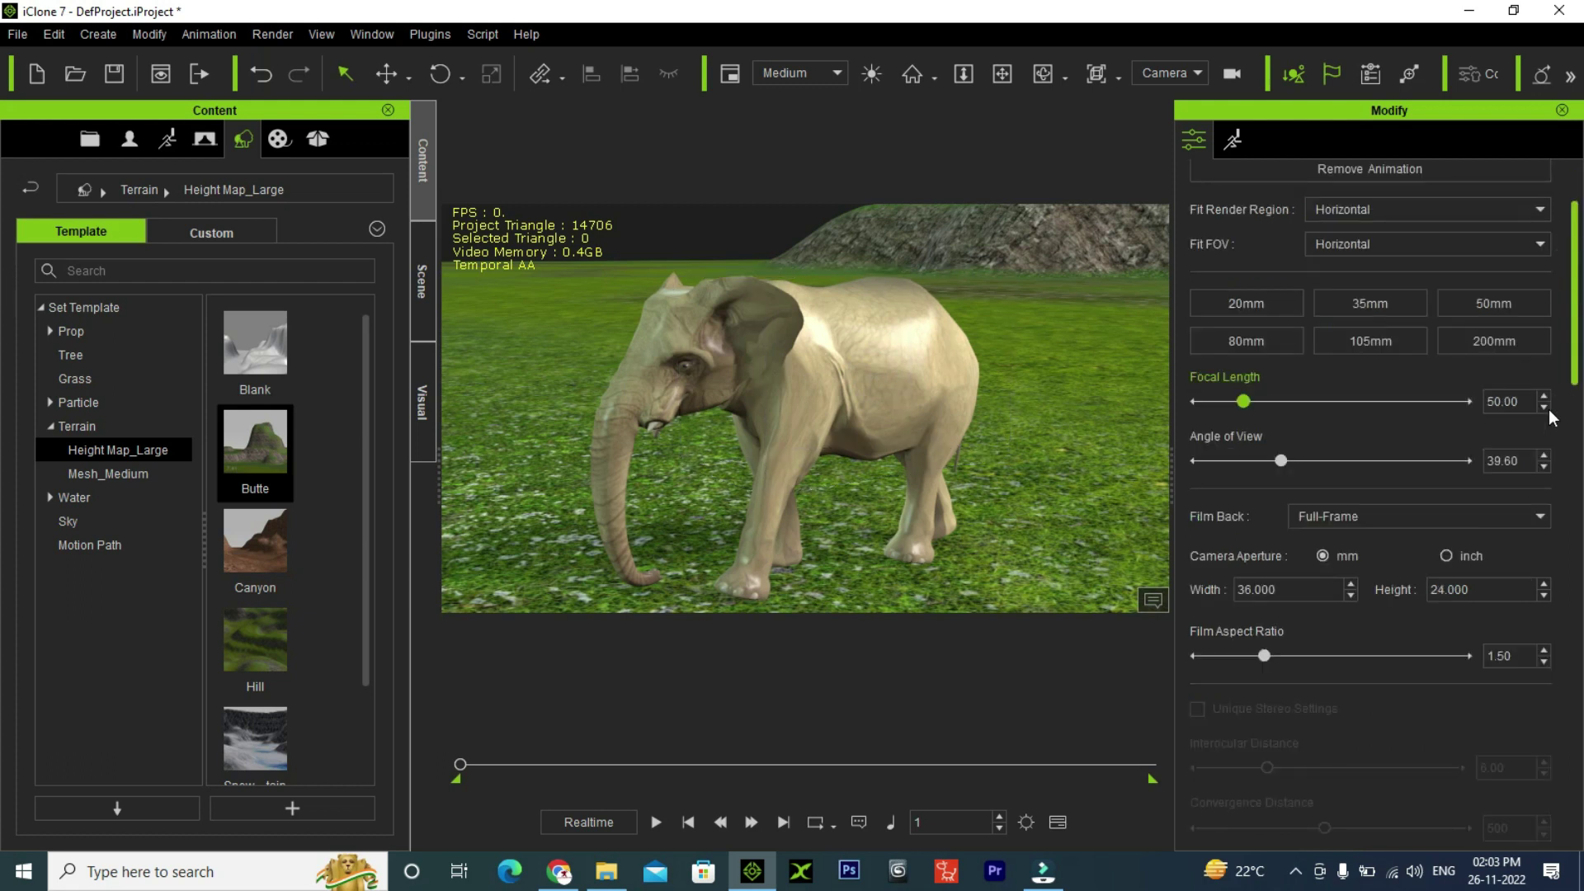
{"action": "scroll", "coordinate": [1517, 576], "scroll_direction": "down", "scroll_amount": 3}
{"action": "scroll", "coordinate": [1515, 621], "scroll_direction": "down", "scroll_amount": 5}
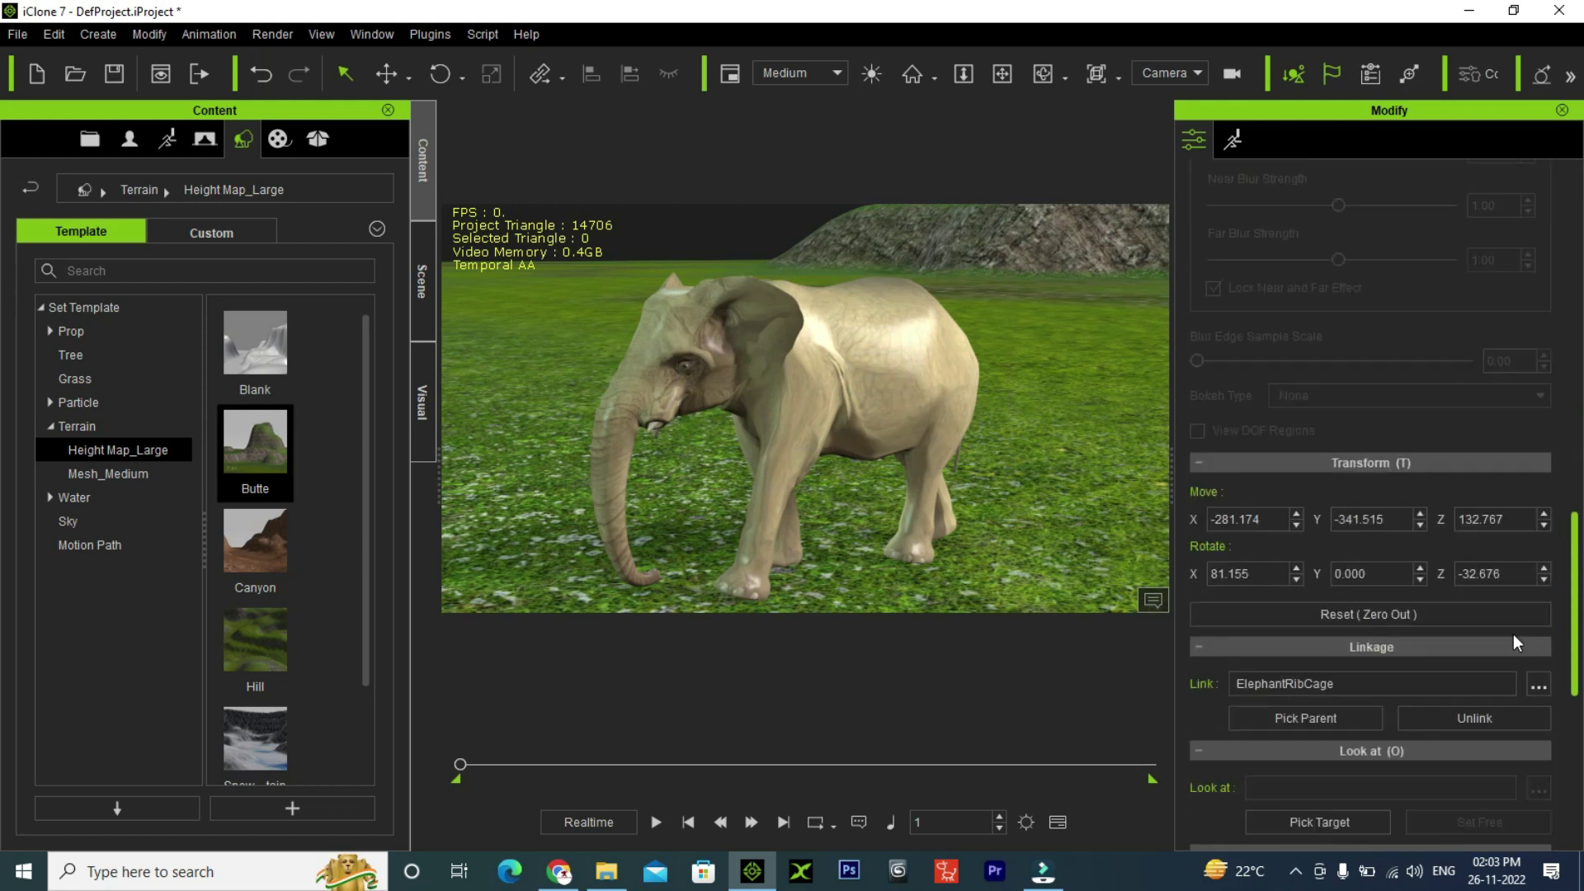
{"action": "scroll", "coordinate": [1513, 633], "scroll_direction": "down", "scroll_amount": 1}
{"action": "left_click", "coordinate": [1539, 620]}
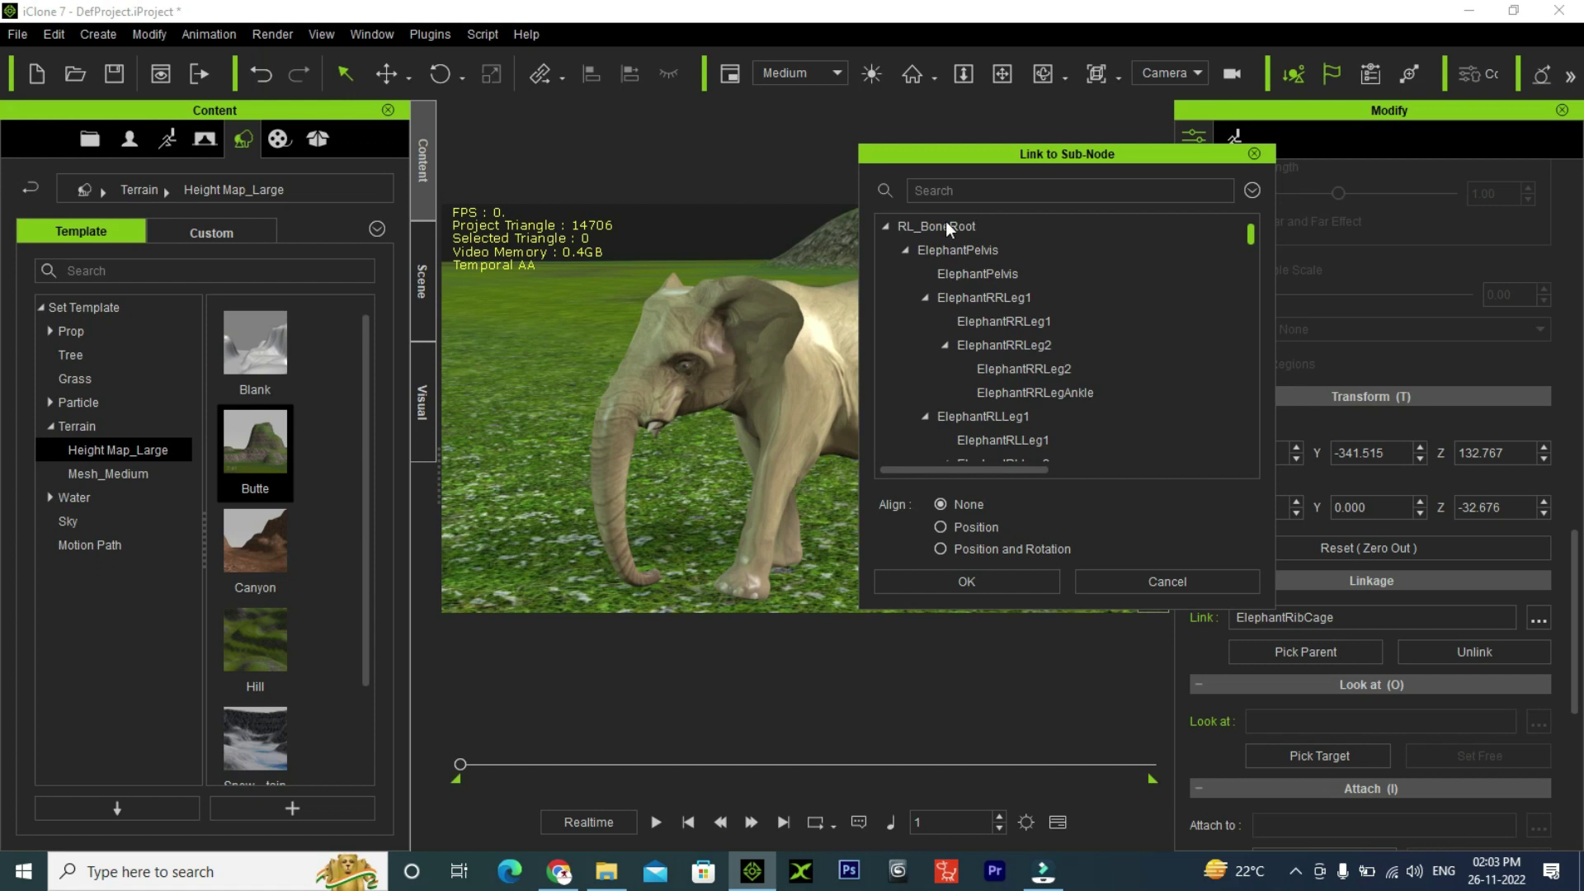
{"action": "left_click", "coordinate": [947, 227]}
{"action": "left_click", "coordinate": [998, 582]}
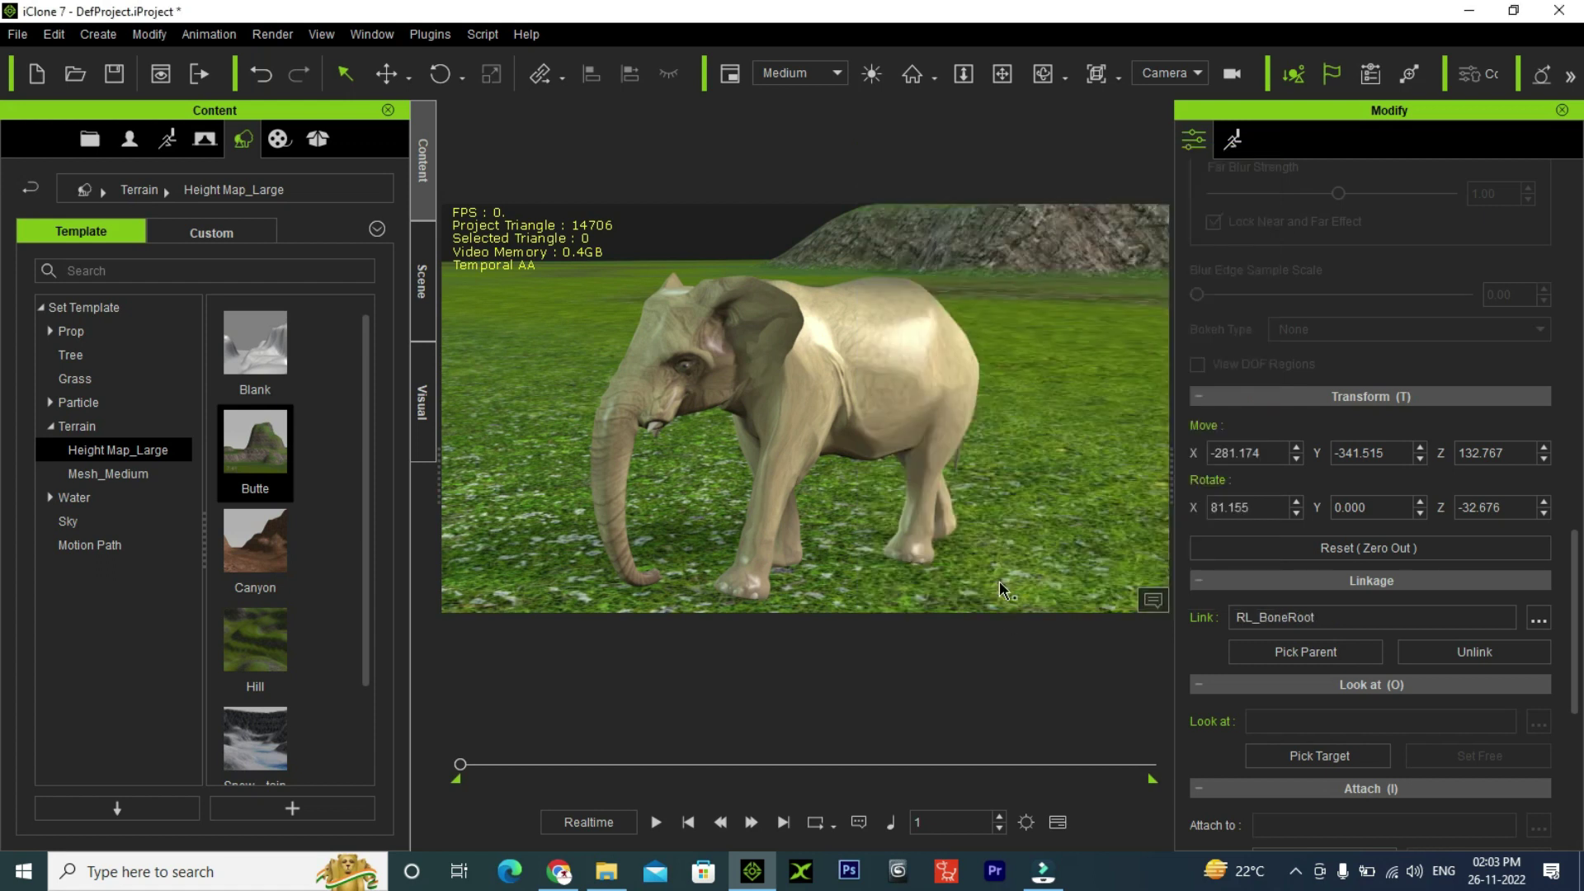
- Play the animation to watch the linked camera follow the elephant's walk
{"action": "left_click", "coordinate": [656, 821]}
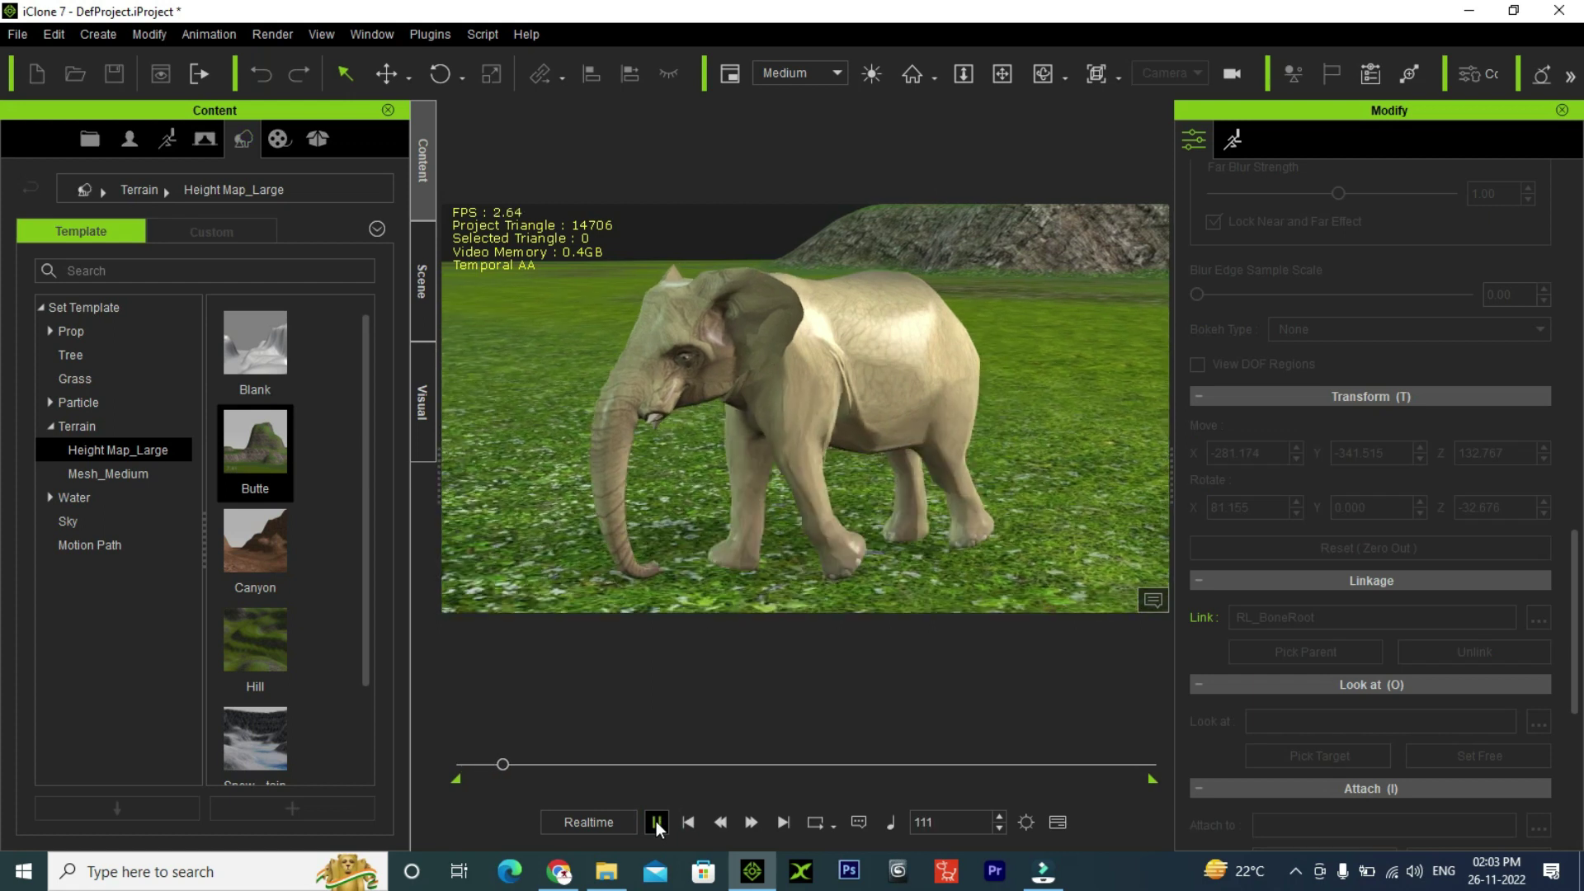